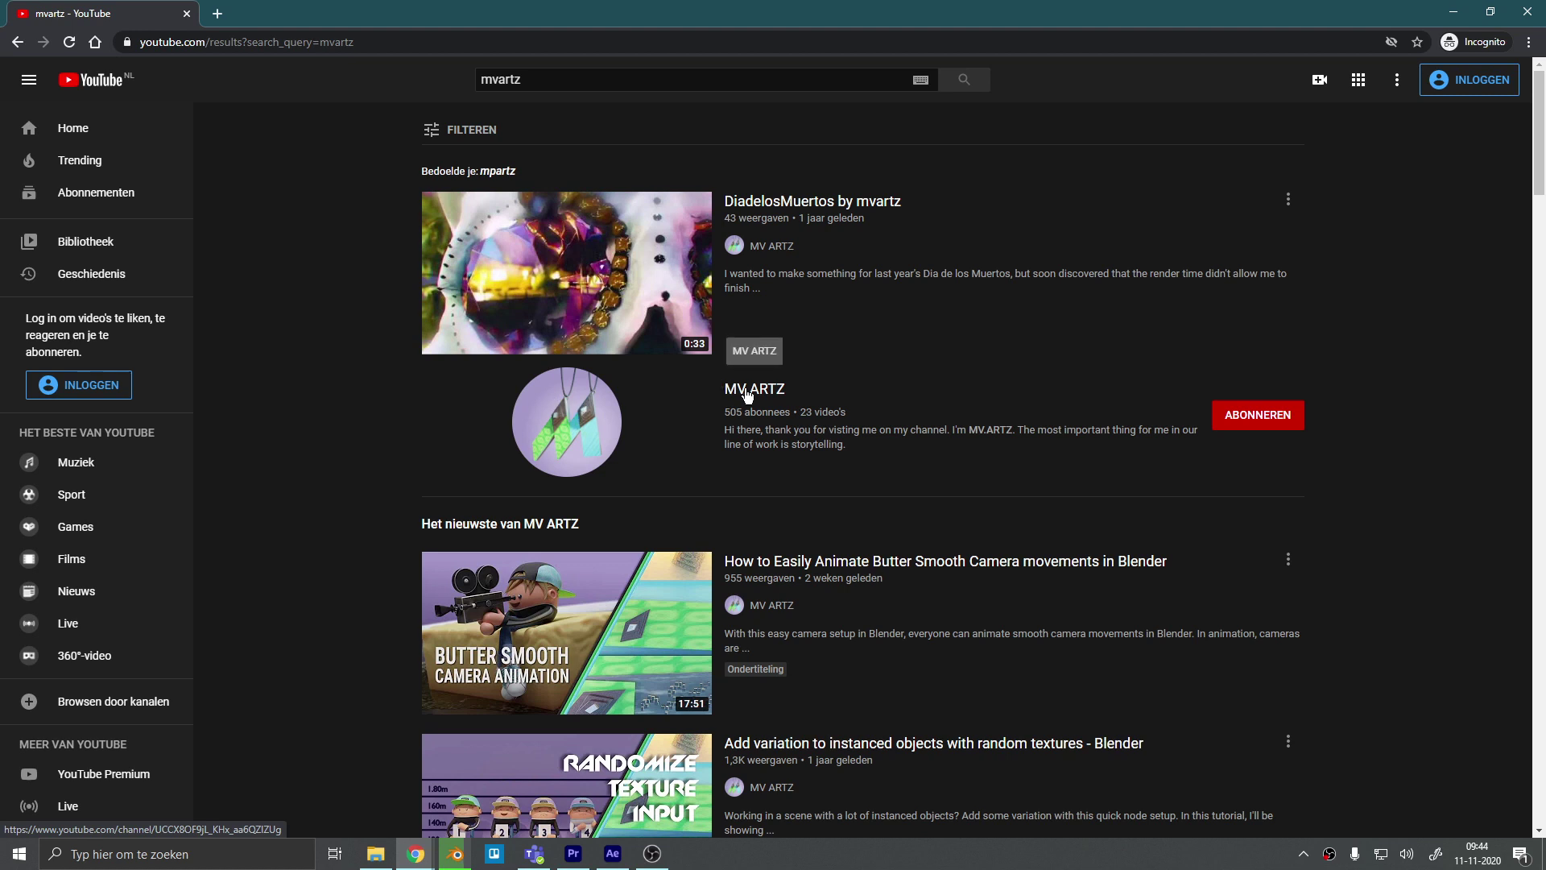
{"action": "scroll", "coordinate": [1166, 525], "scroll_direction": "down", "scroll_amount": 10}
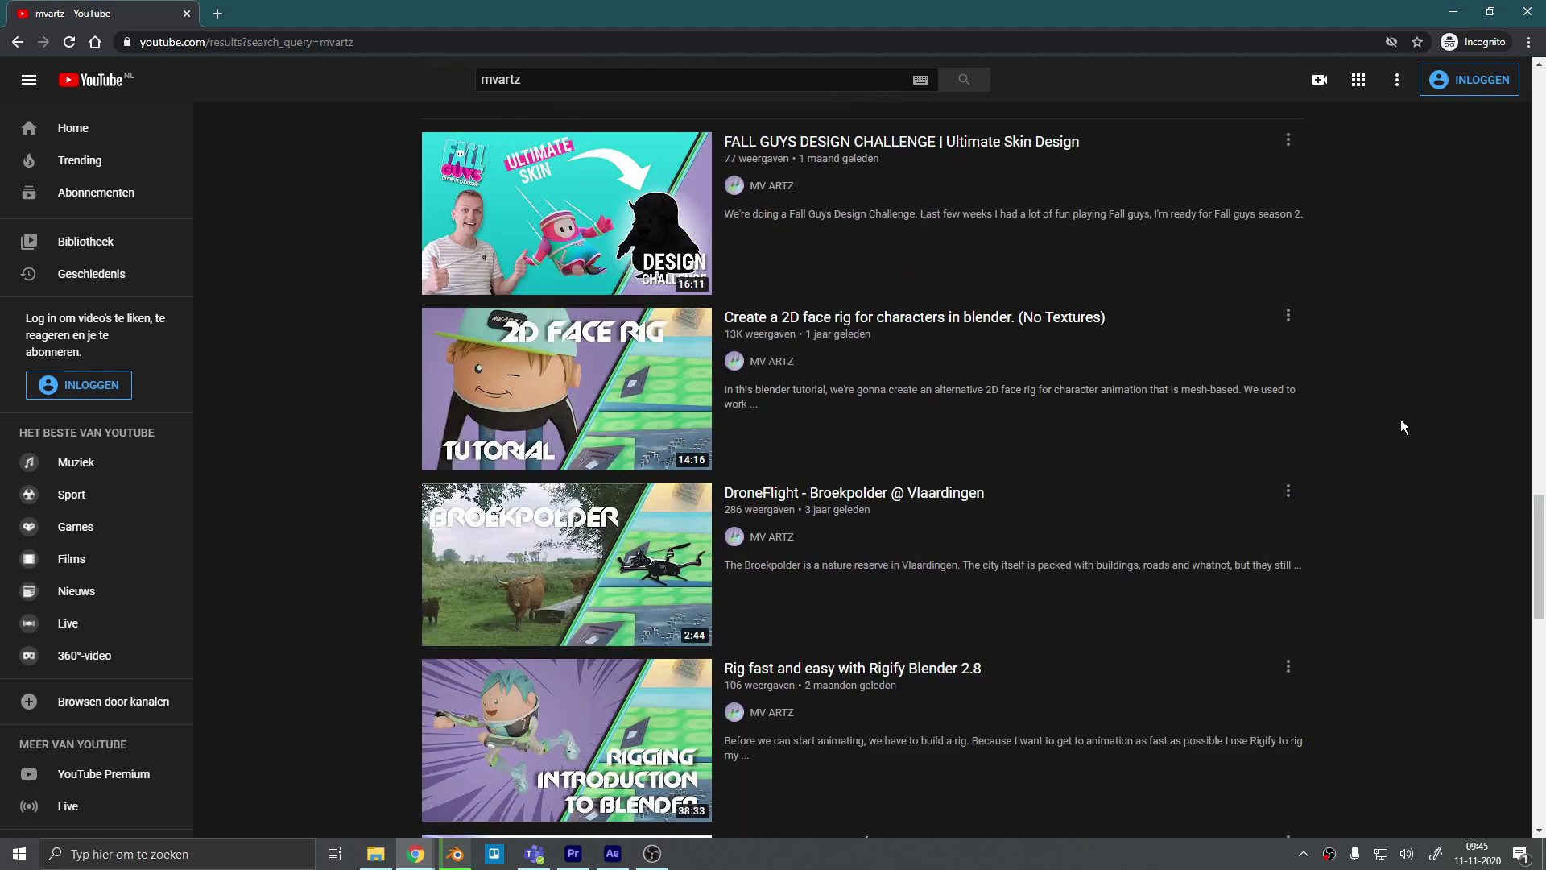
{"action": "mouse_move", "coordinate": [543, 367]}
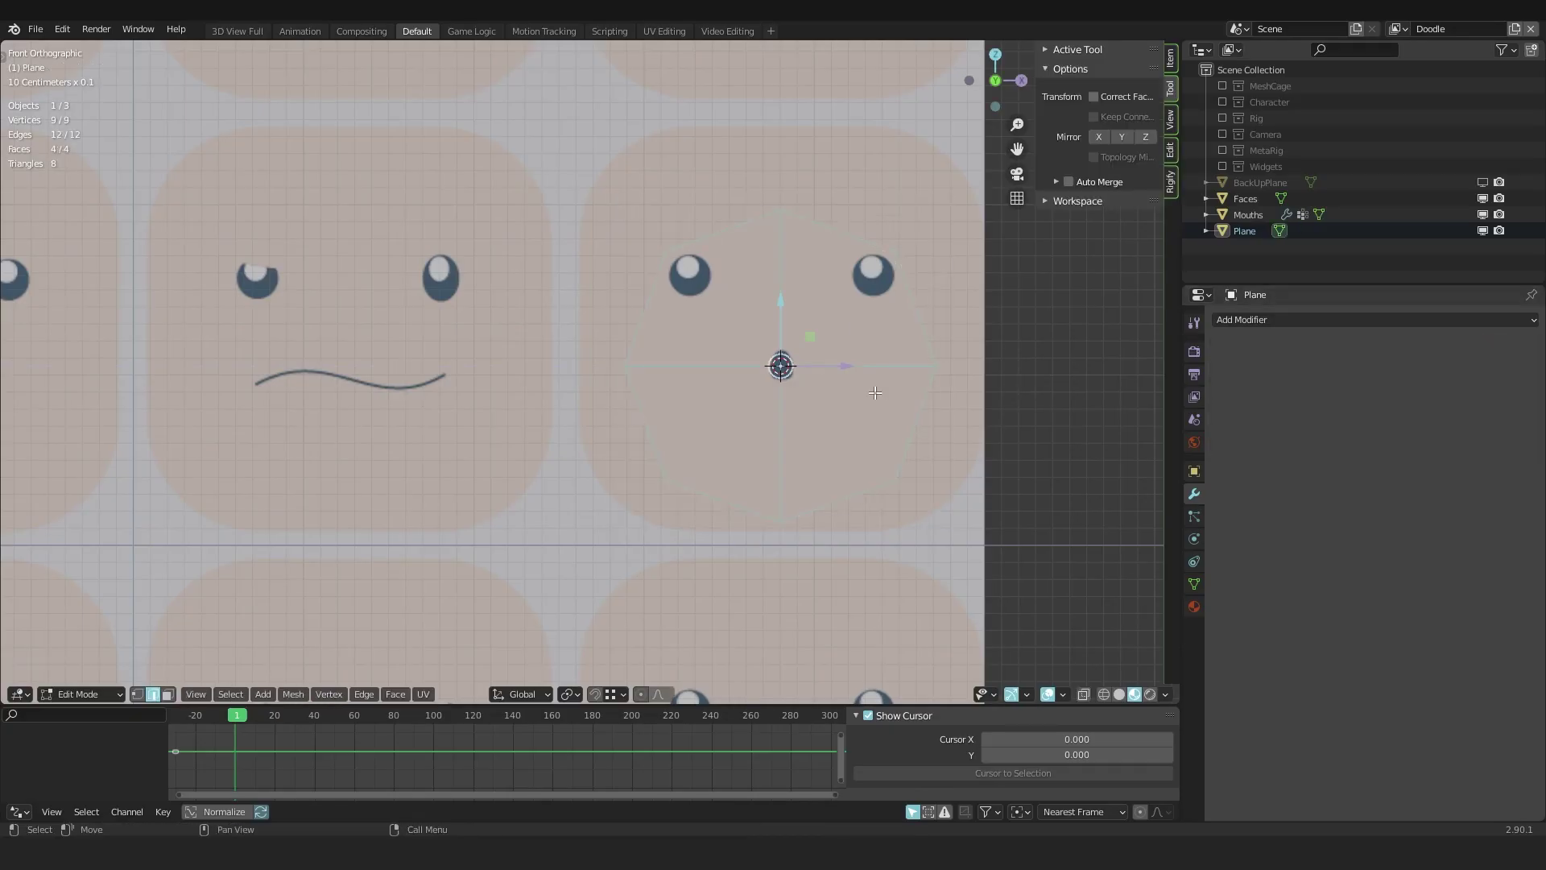
- Scale and move the round plane mesh and its vertices to fit the blue open mouth shape on the face reference
{"action": "key", "text": "s"}
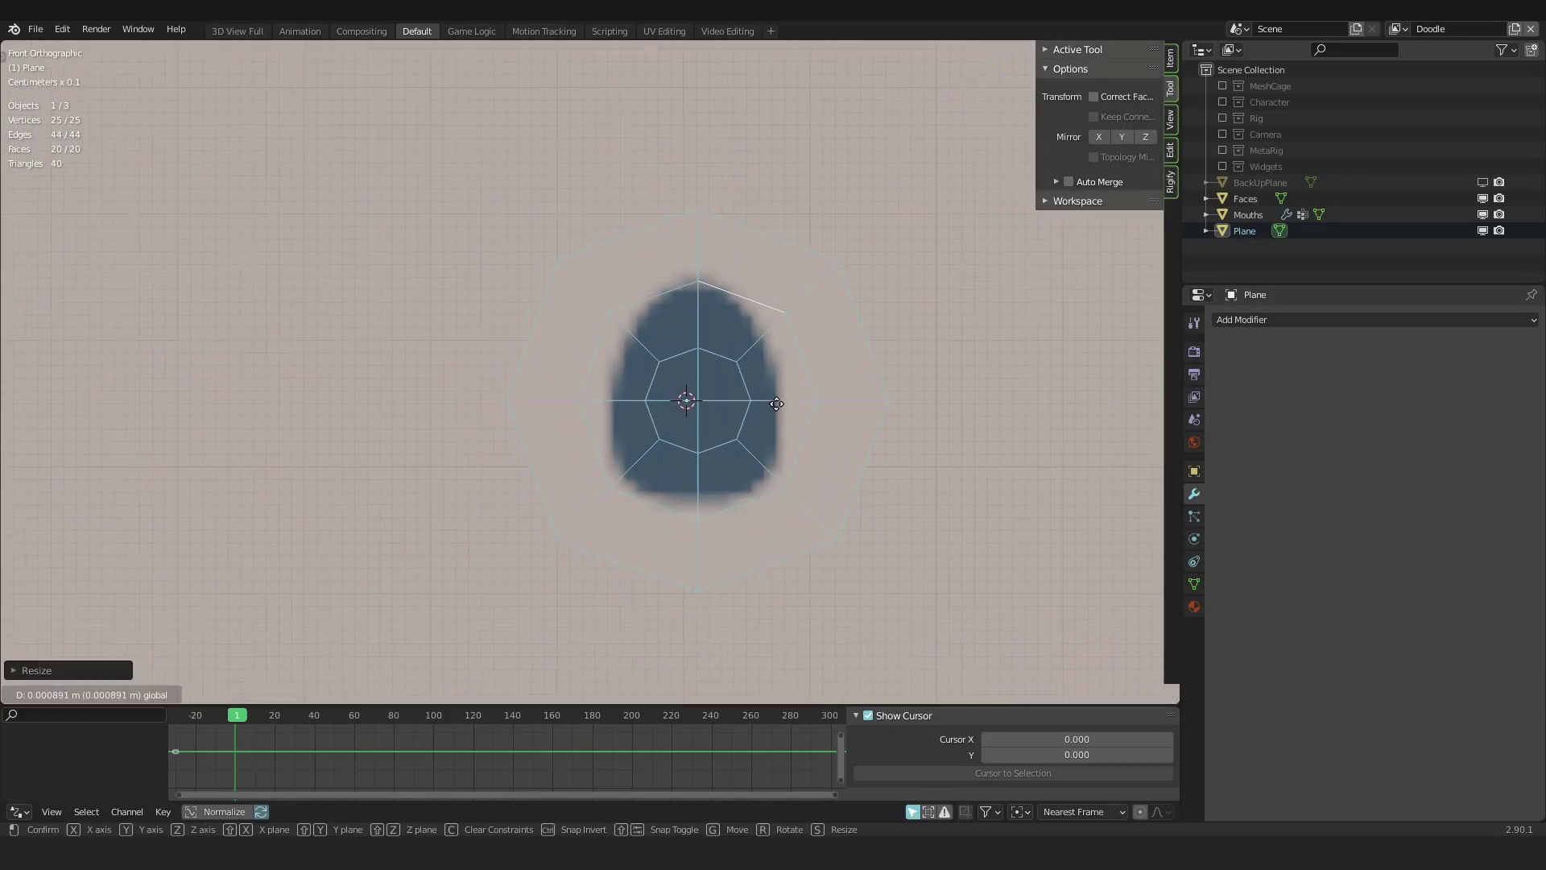
{"action": "key", "text": "g"}
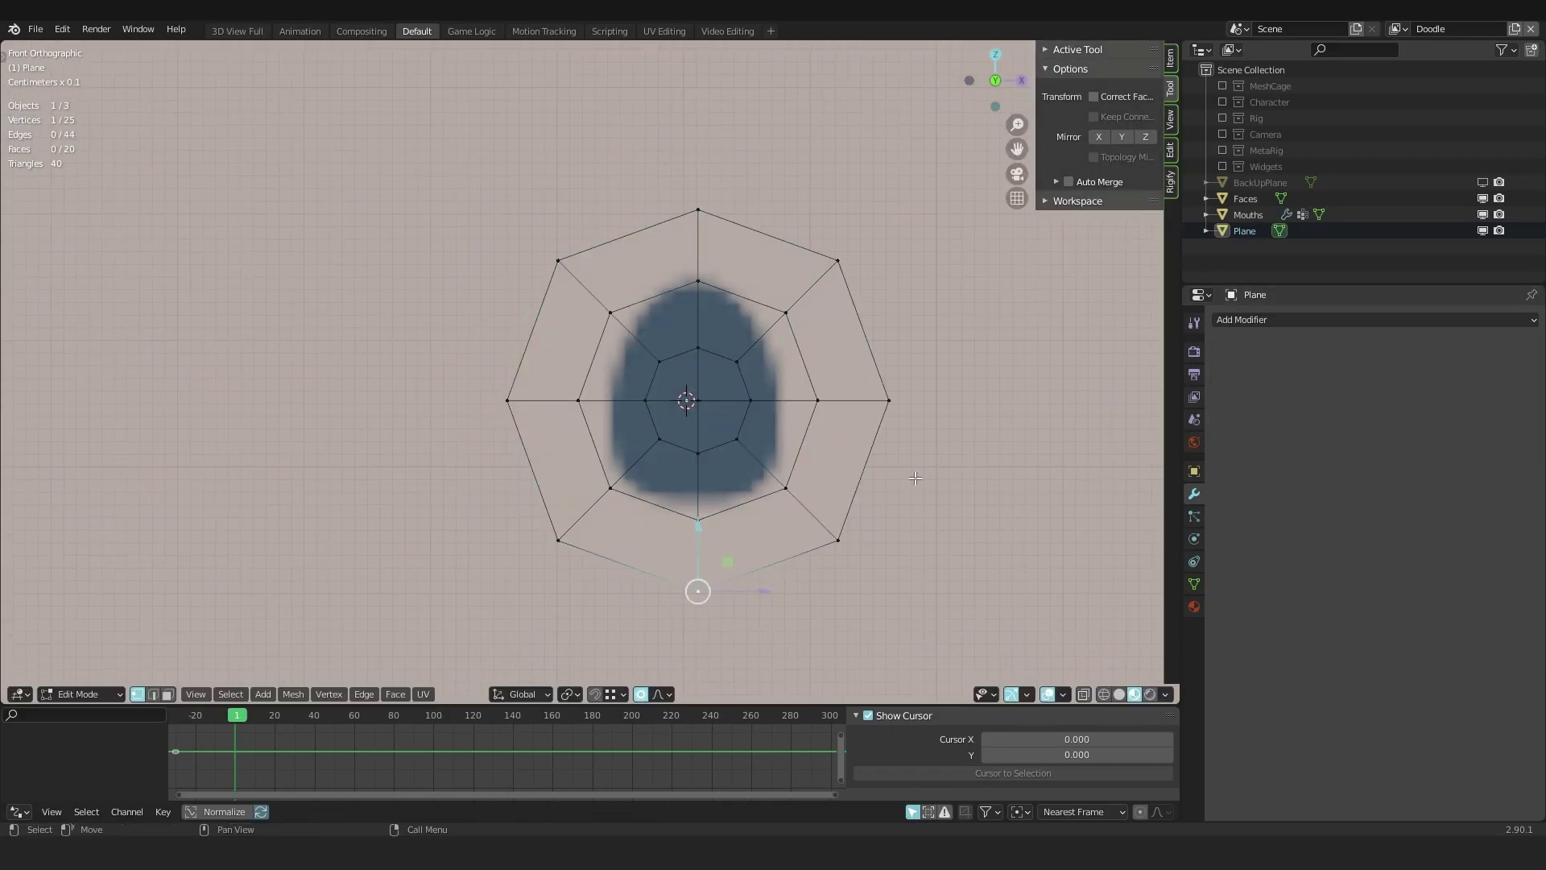
{"action": "scroll", "coordinate": [717, 497], "scroll_direction": "up", "scroll_amount": 5}
{"action": "left_click", "coordinate": [717, 497]}
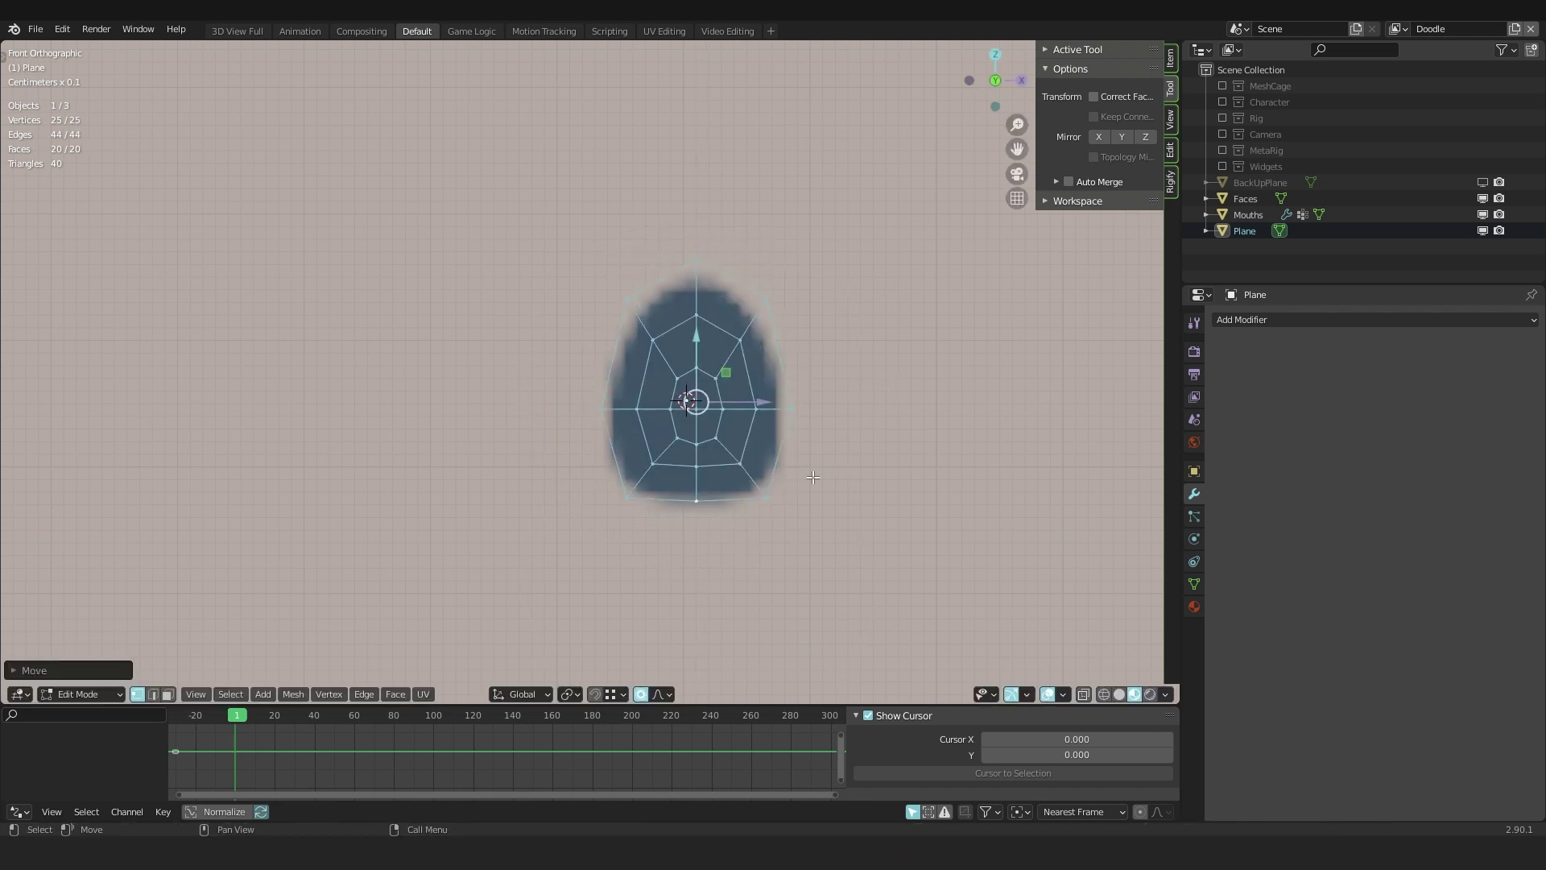
{"action": "key", "text": "s"}
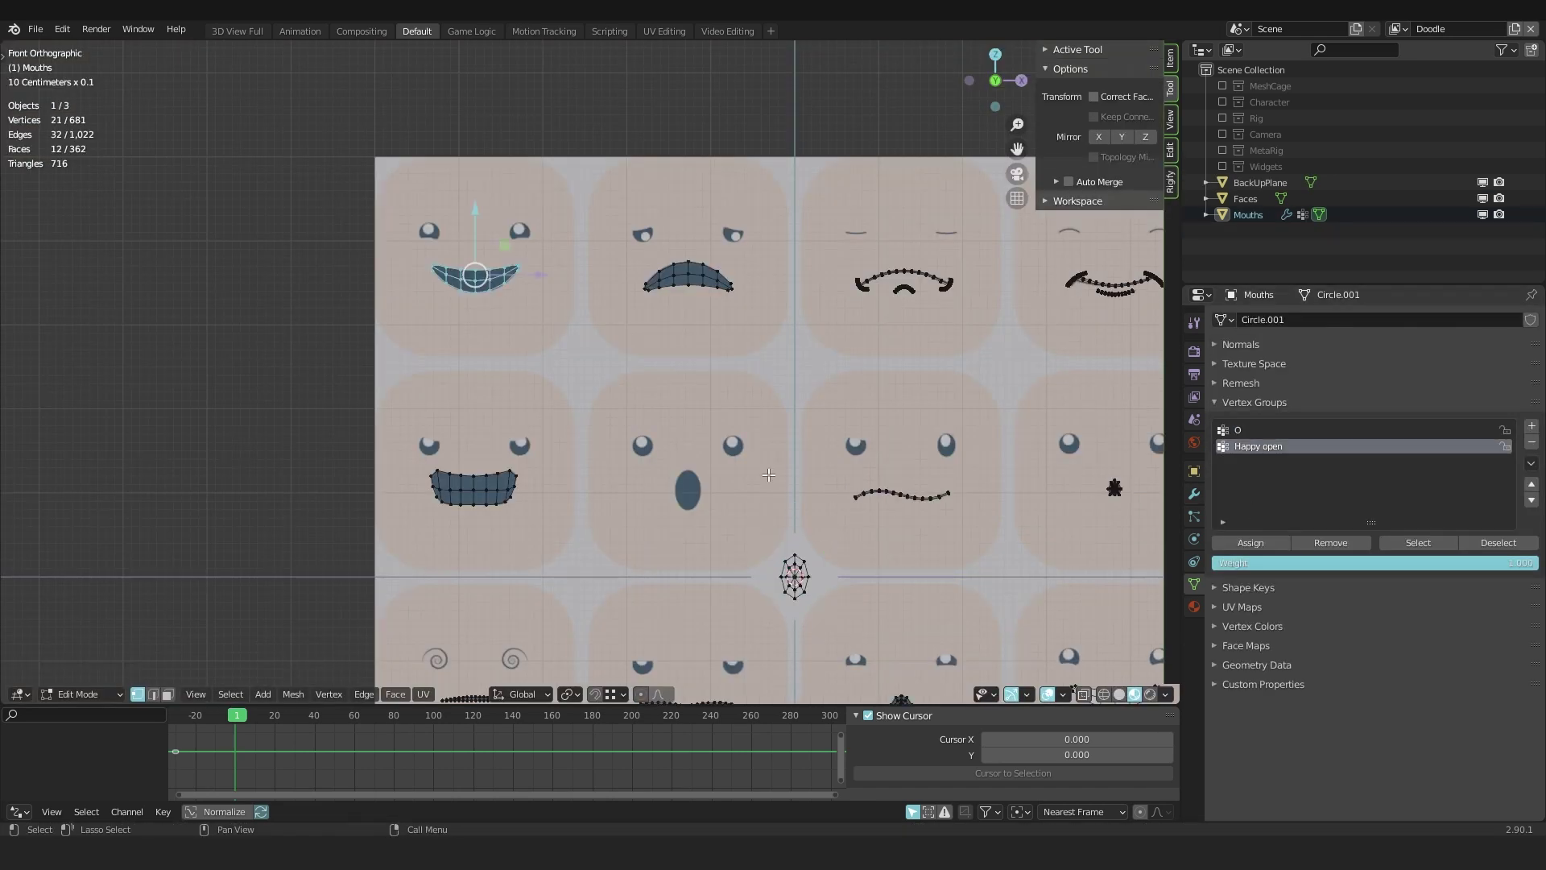
{"action": "left_click", "coordinate": [1253, 463]}
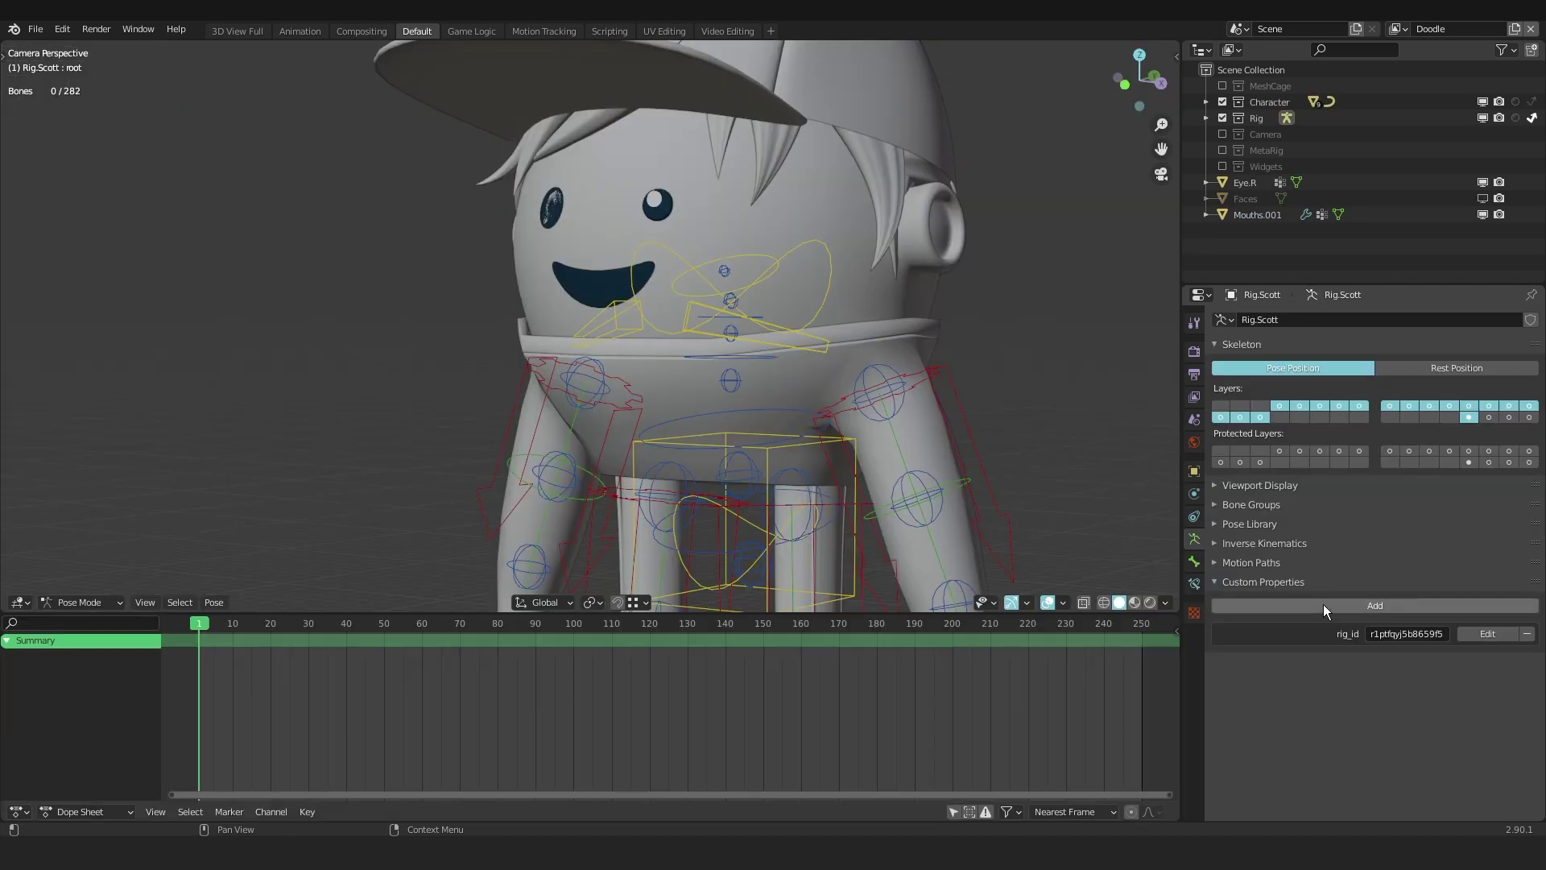
- Add a custom property named Eye.R to the Rig.Scott armature data, with property value 1 and default value 1
{"action": "left_click", "coordinate": [1322, 604]}
{"action": "left_click", "coordinate": [1448, 632]}
{"action": "type", "text": "Eye.R"}
{"action": "left_click", "coordinate": [1416, 647]}
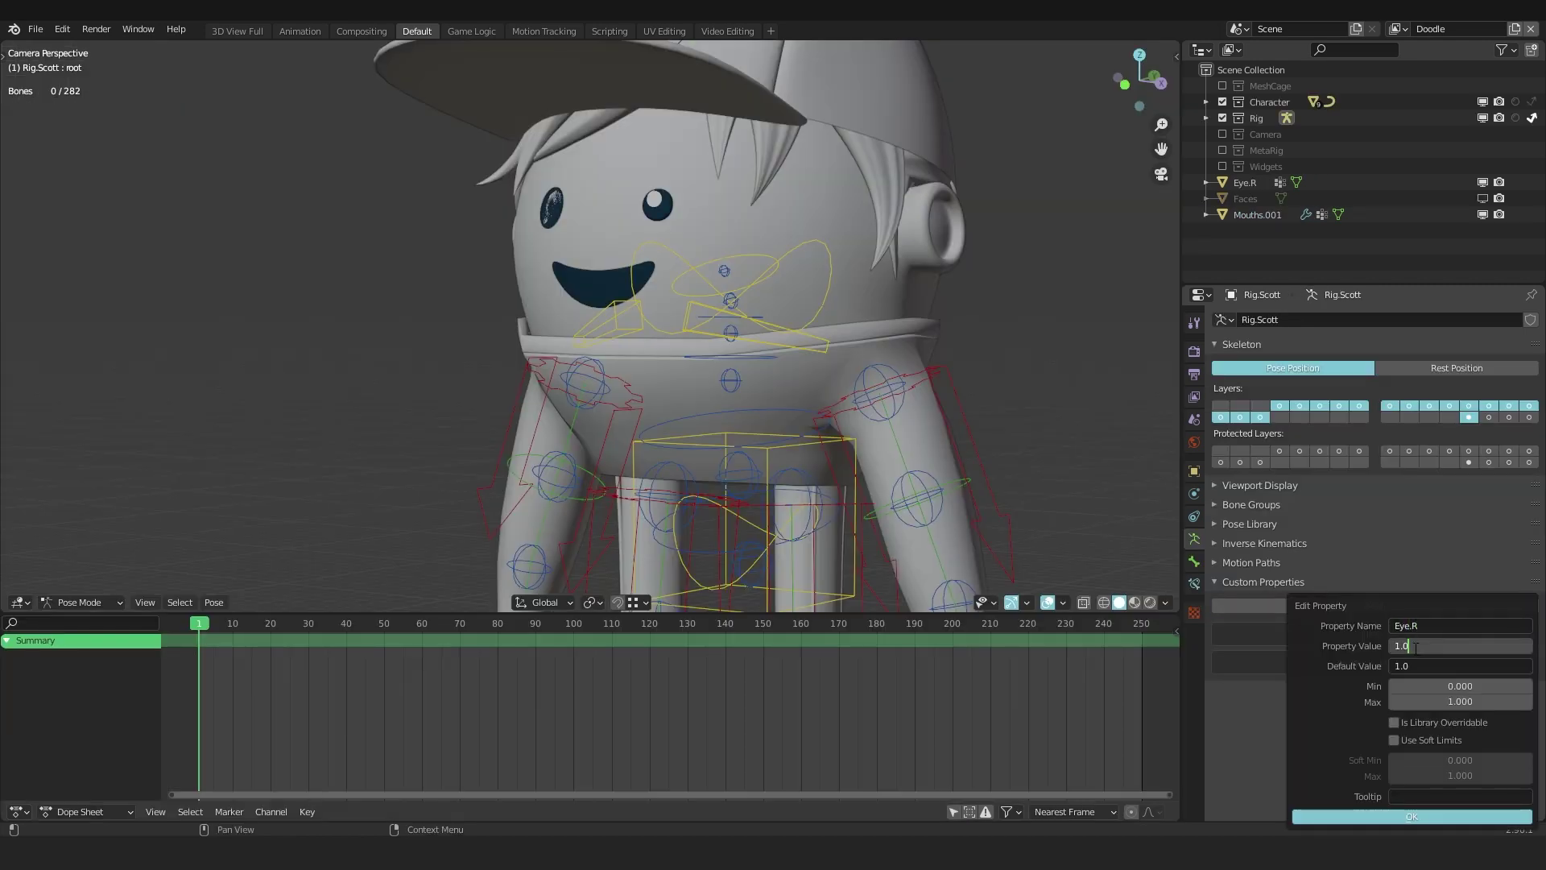
{"action": "key", "text": "Return"}
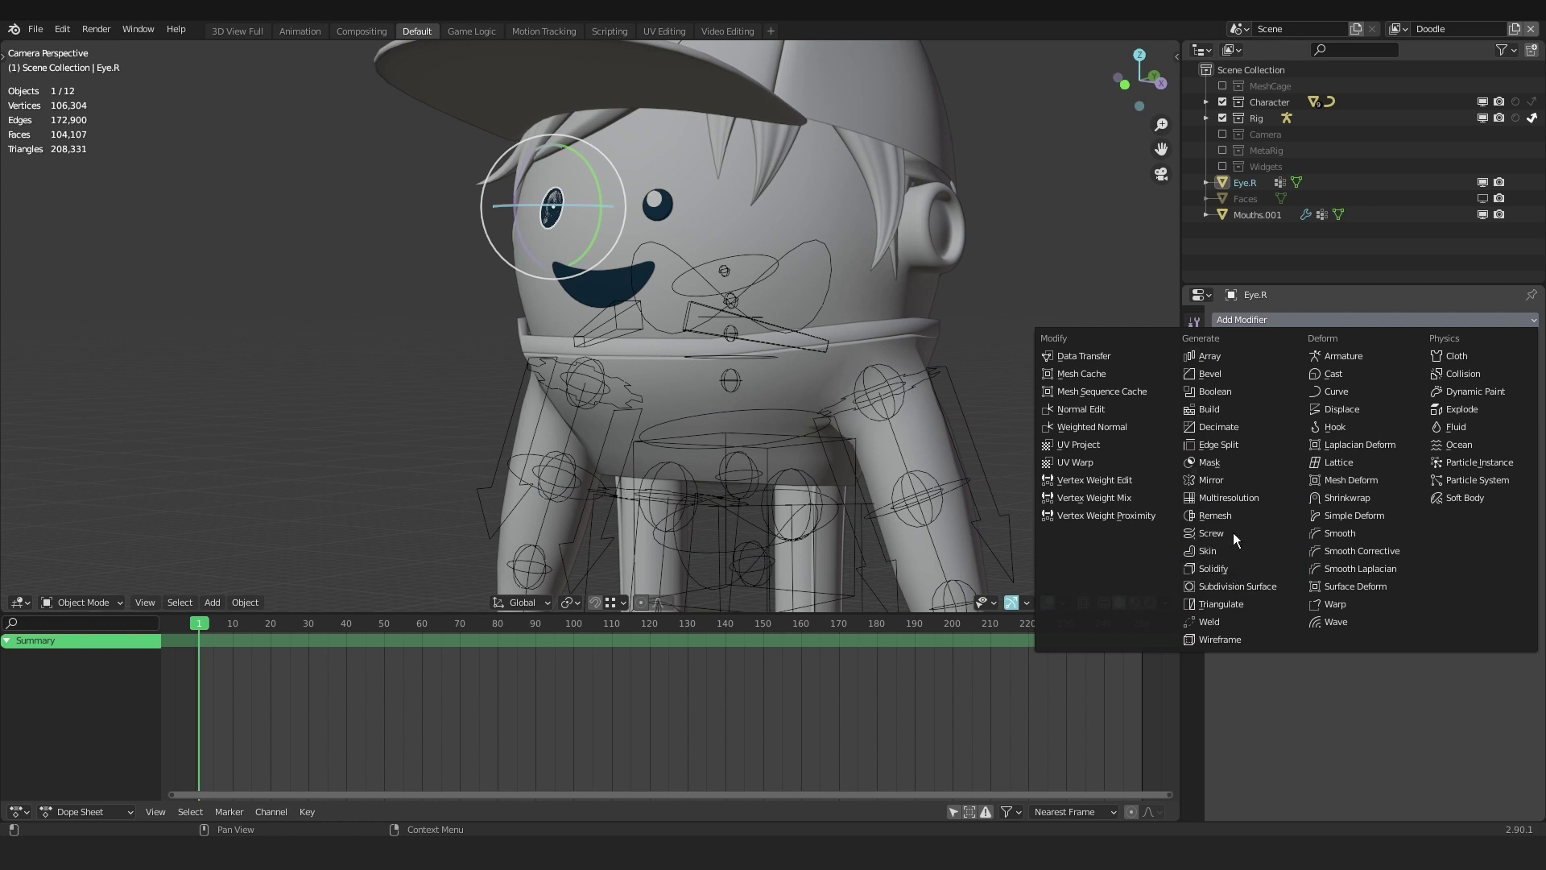
- Add a Mask modifier to the Eye.R object and duplicate it several times for the other eye shapes
{"action": "left_click", "coordinate": [1237, 461]}
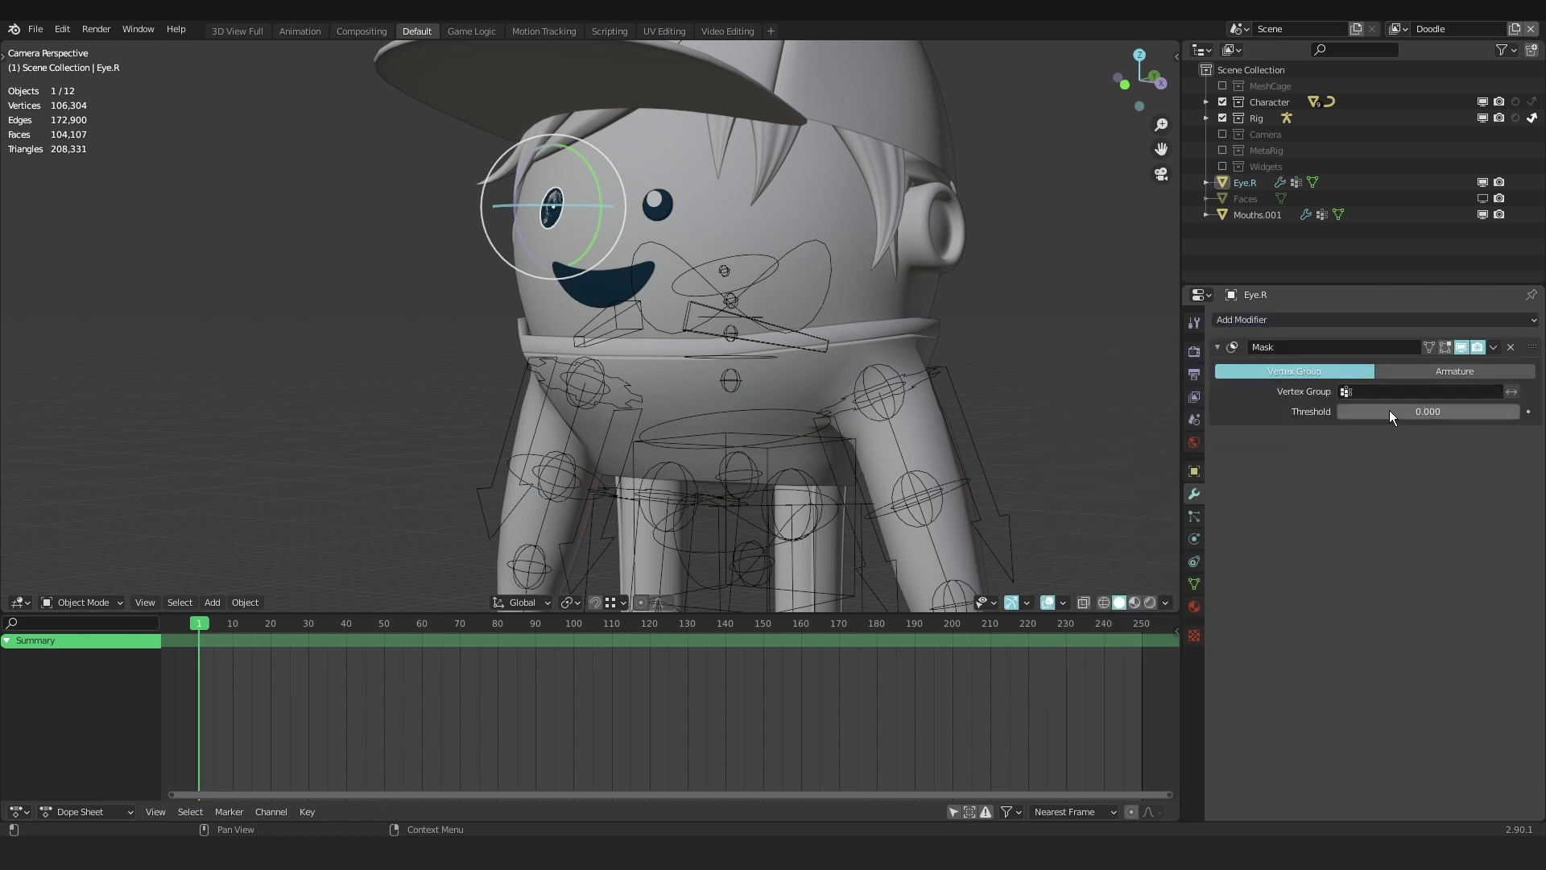
{"action": "key", "text": "shift+d"}
{"action": "key", "text": "shift+d"}
{"action": "key", "text": "shift+d"}
{"action": "key", "text": "shift+d"}
{"action": "key", "text": "shift+d"}
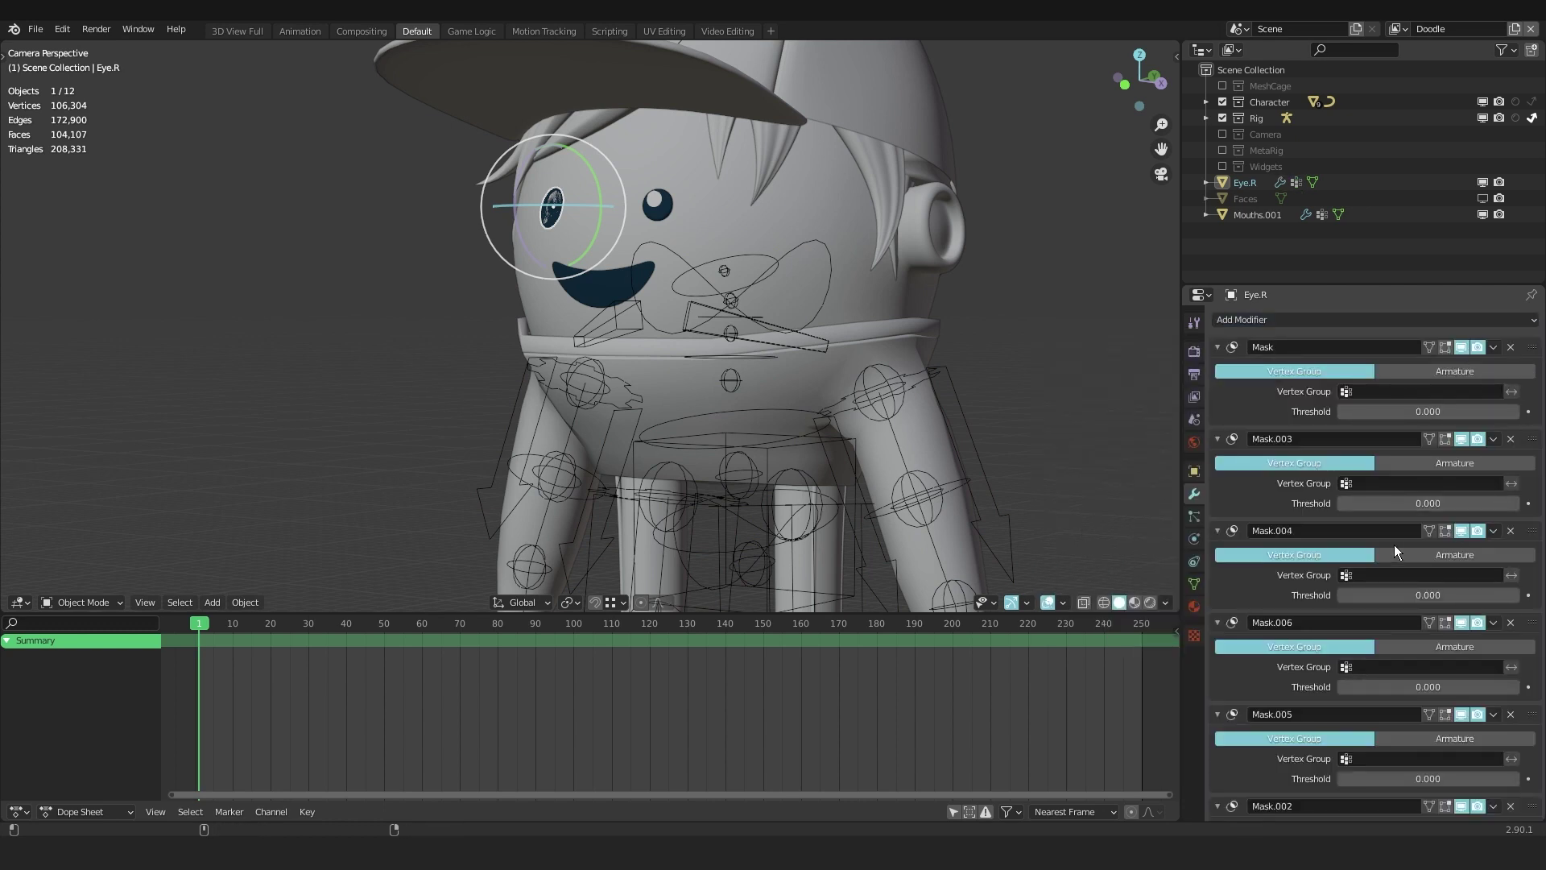
- Add a driver to the Neutral mask's viewport visibility and copy the data path of the rig's Eye.R property
{"action": "right_click", "coordinate": [1457, 346]}
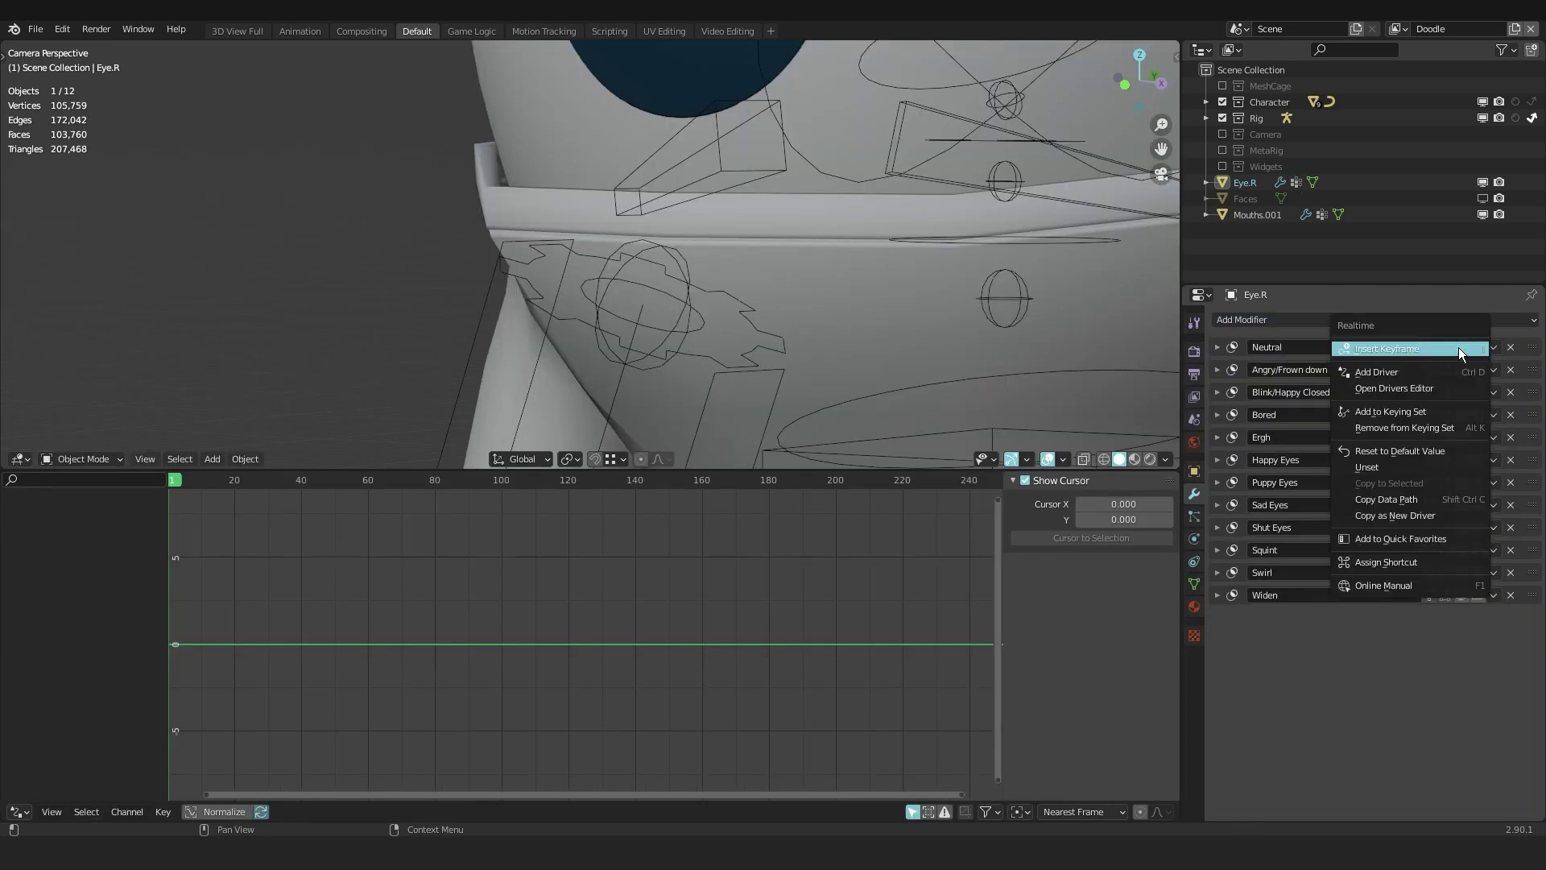
{"action": "left_click", "coordinate": [1424, 370]}
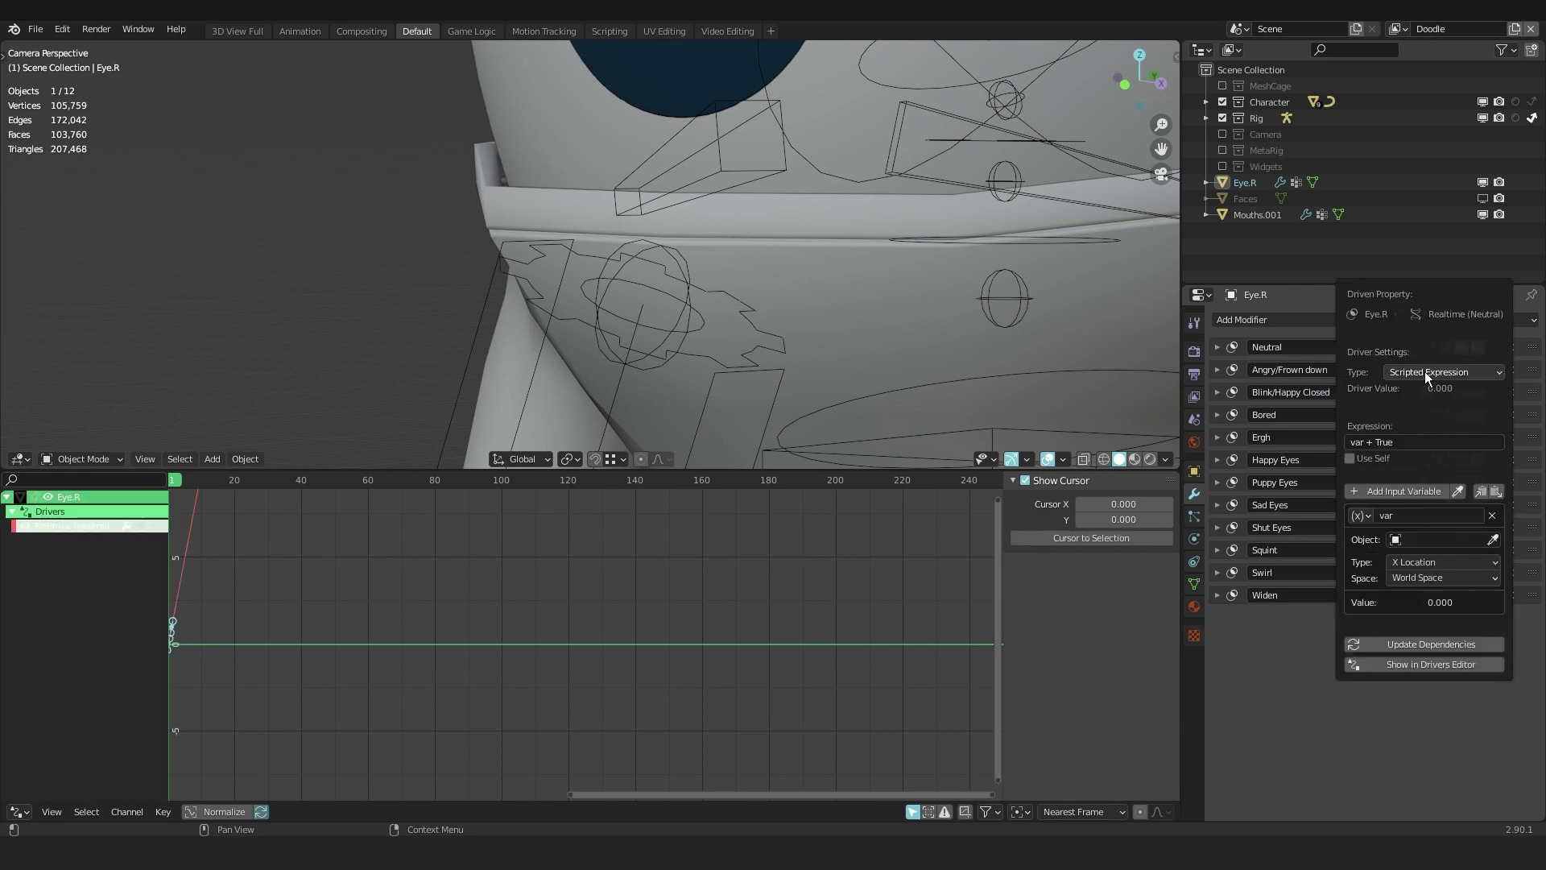
{"action": "left_click", "coordinate": [1173, 540]}
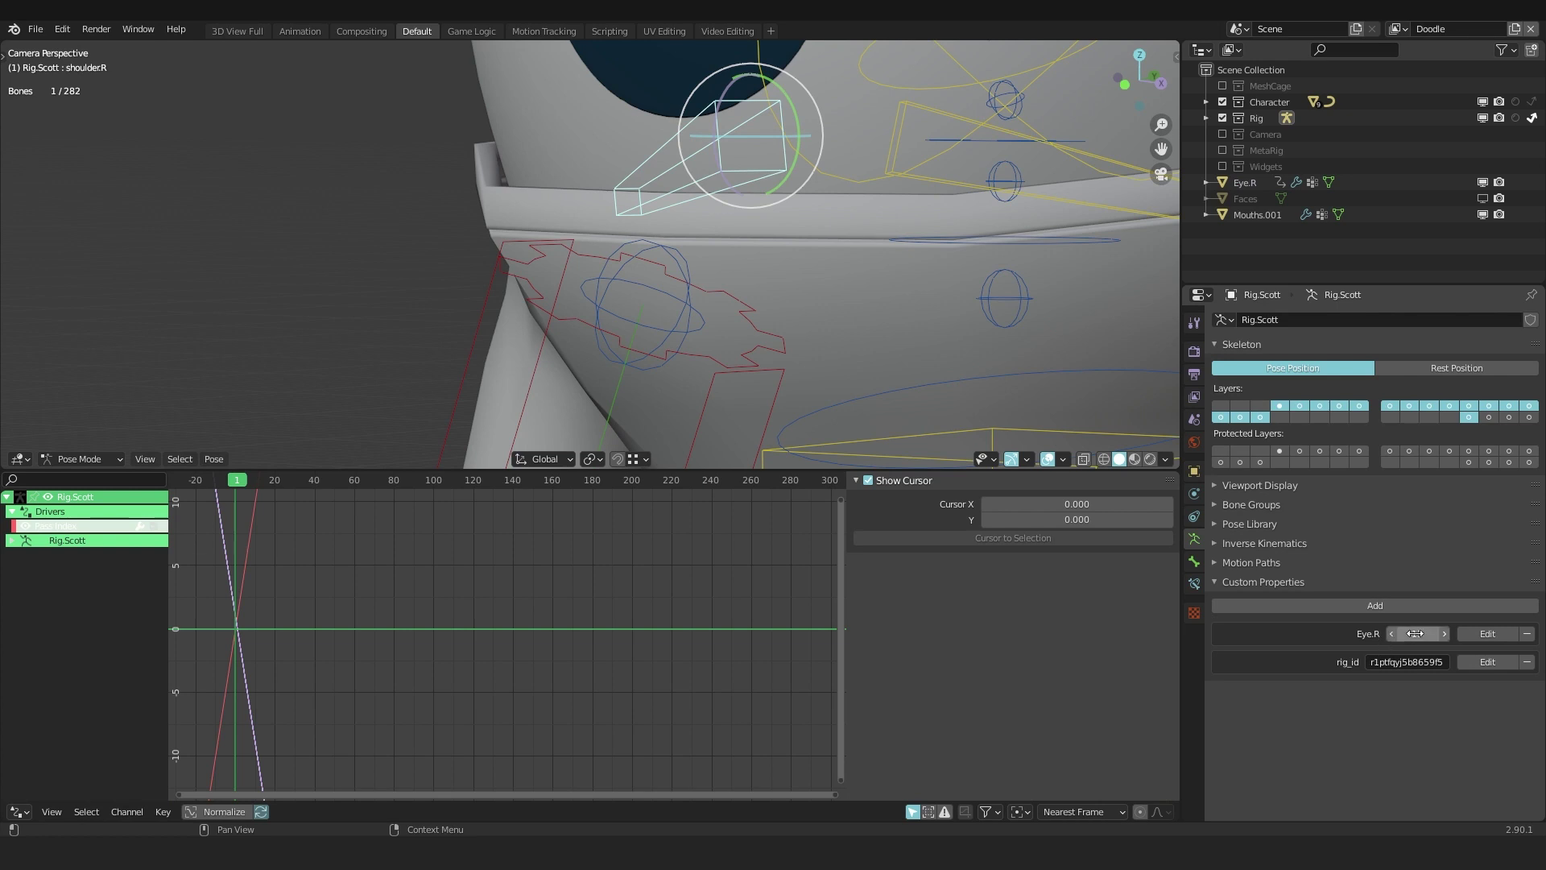
{"action": "right_click", "coordinate": [1374, 637]}
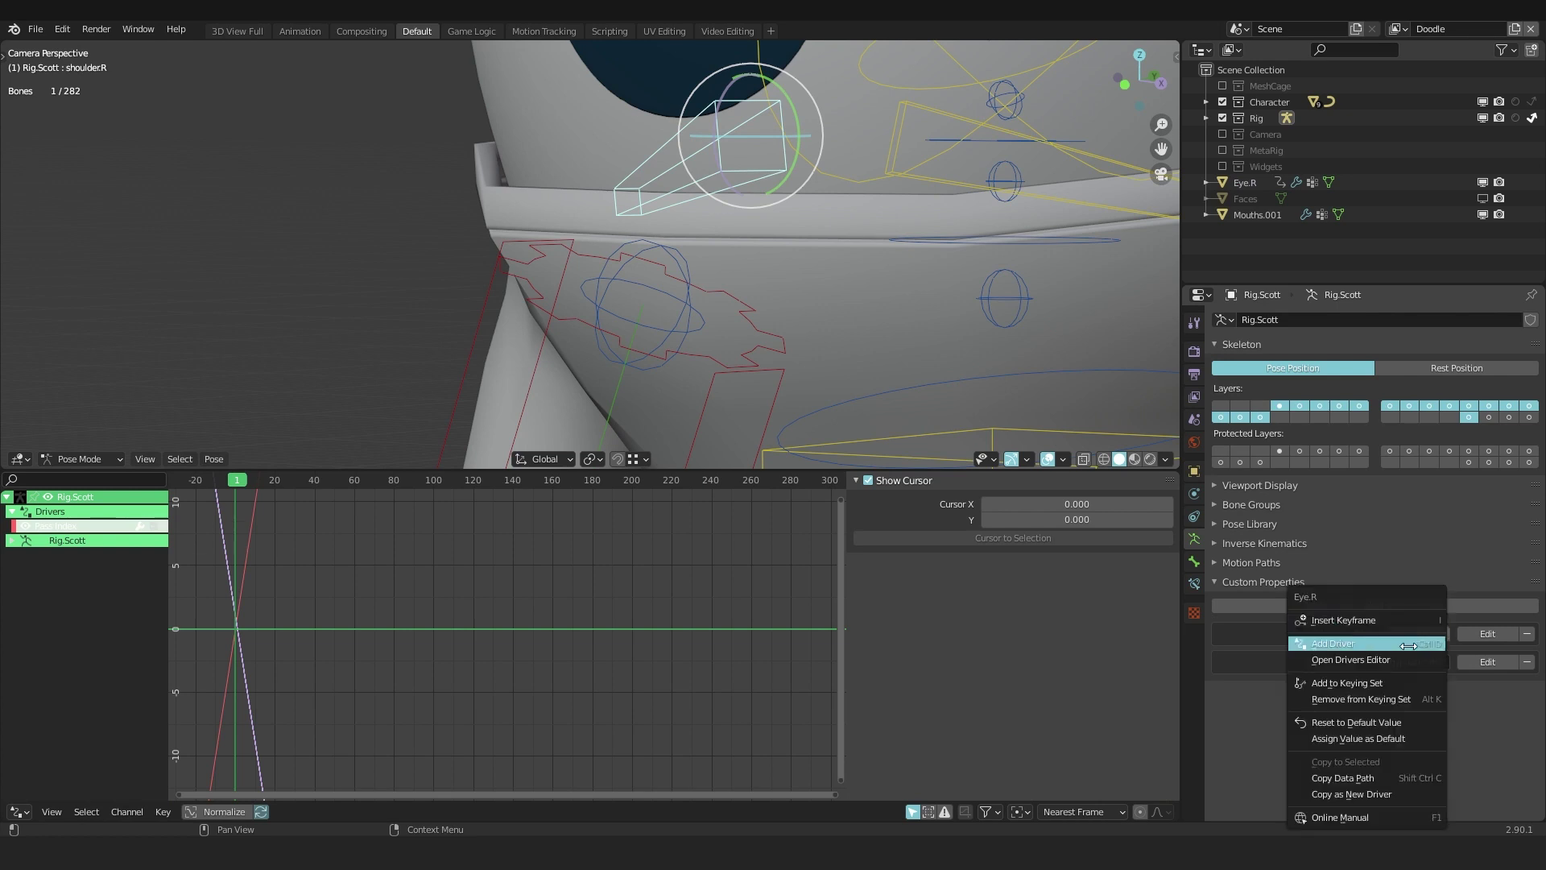
{"action": "left_click", "coordinate": [1374, 778]}
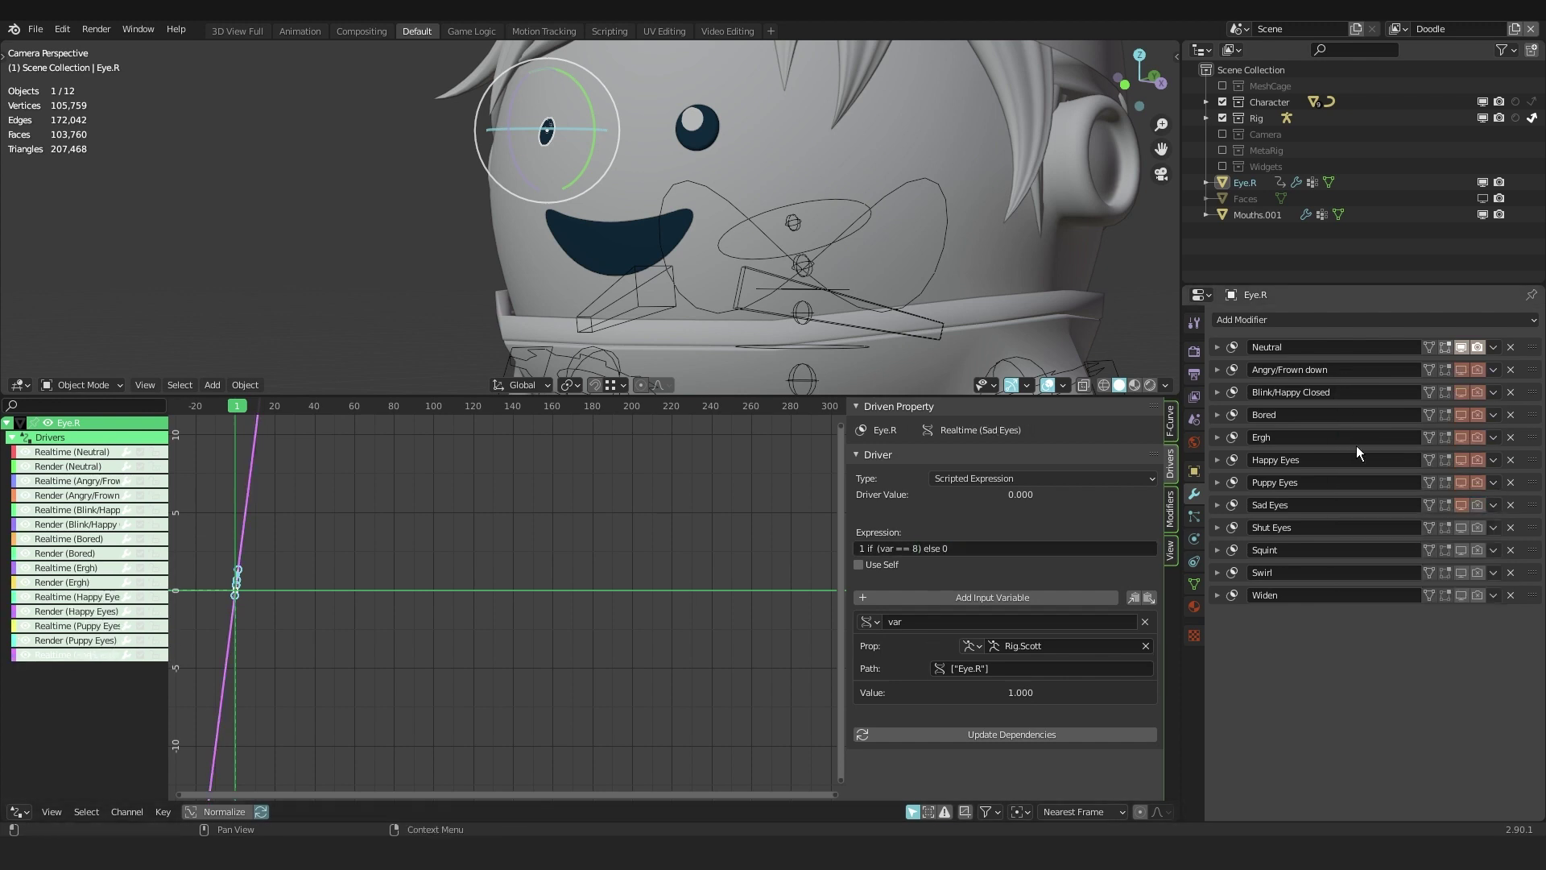
- Copy the viewport drivers to the render visibility of the remaining Eye.R masks, from Squint through Widen
{"action": "right_click", "coordinate": [1466, 550]}
{"action": "left_click", "coordinate": [1471, 549]}
{"action": "right_click", "coordinate": [1477, 596]}
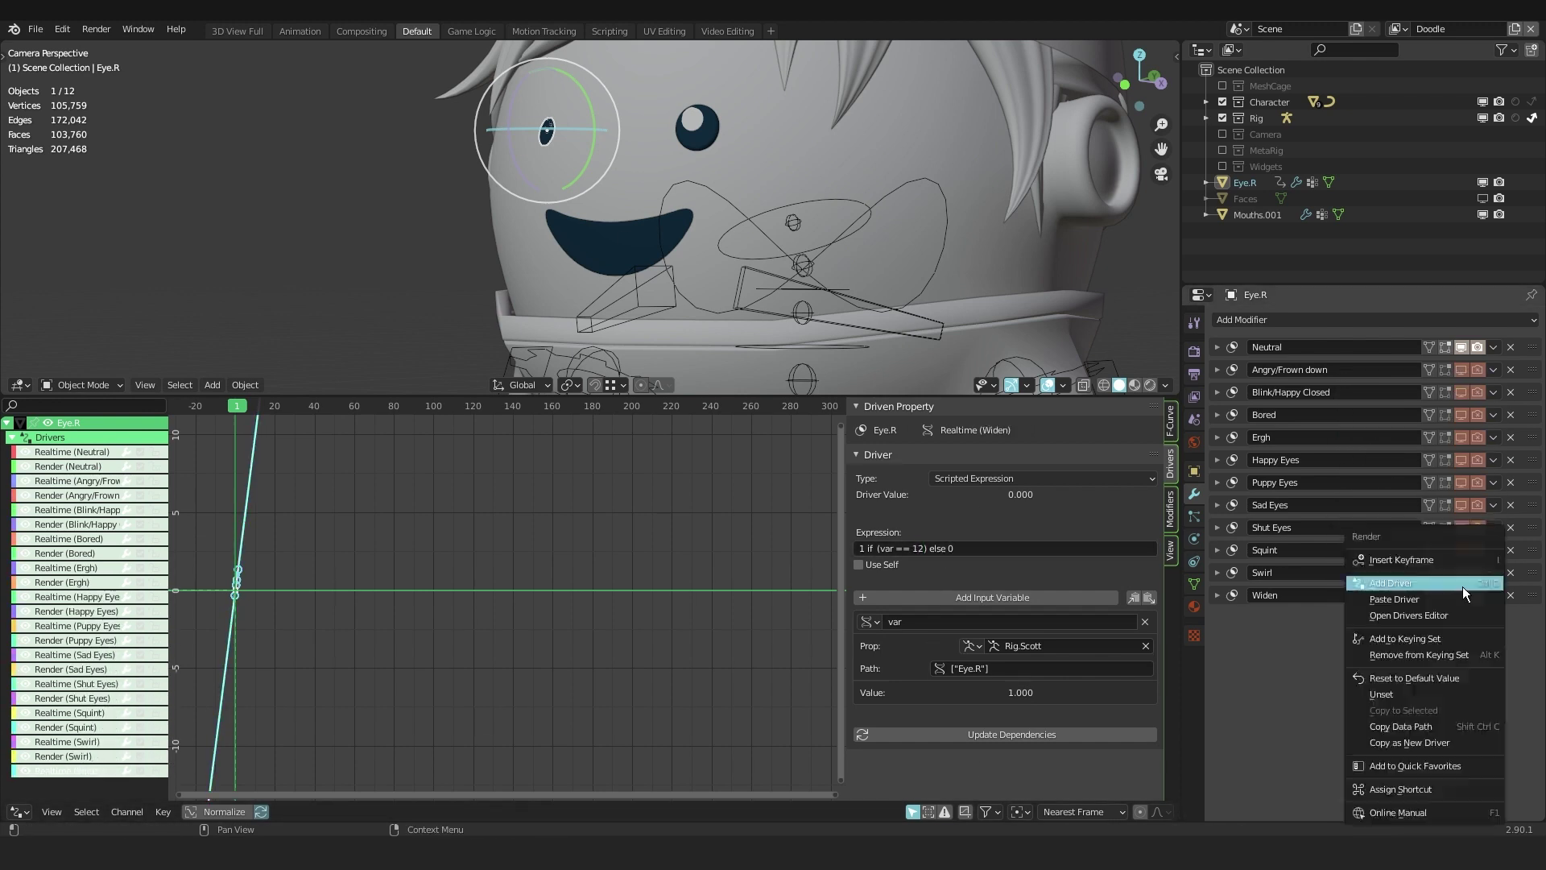
{"action": "left_click", "coordinate": [1385, 556]}
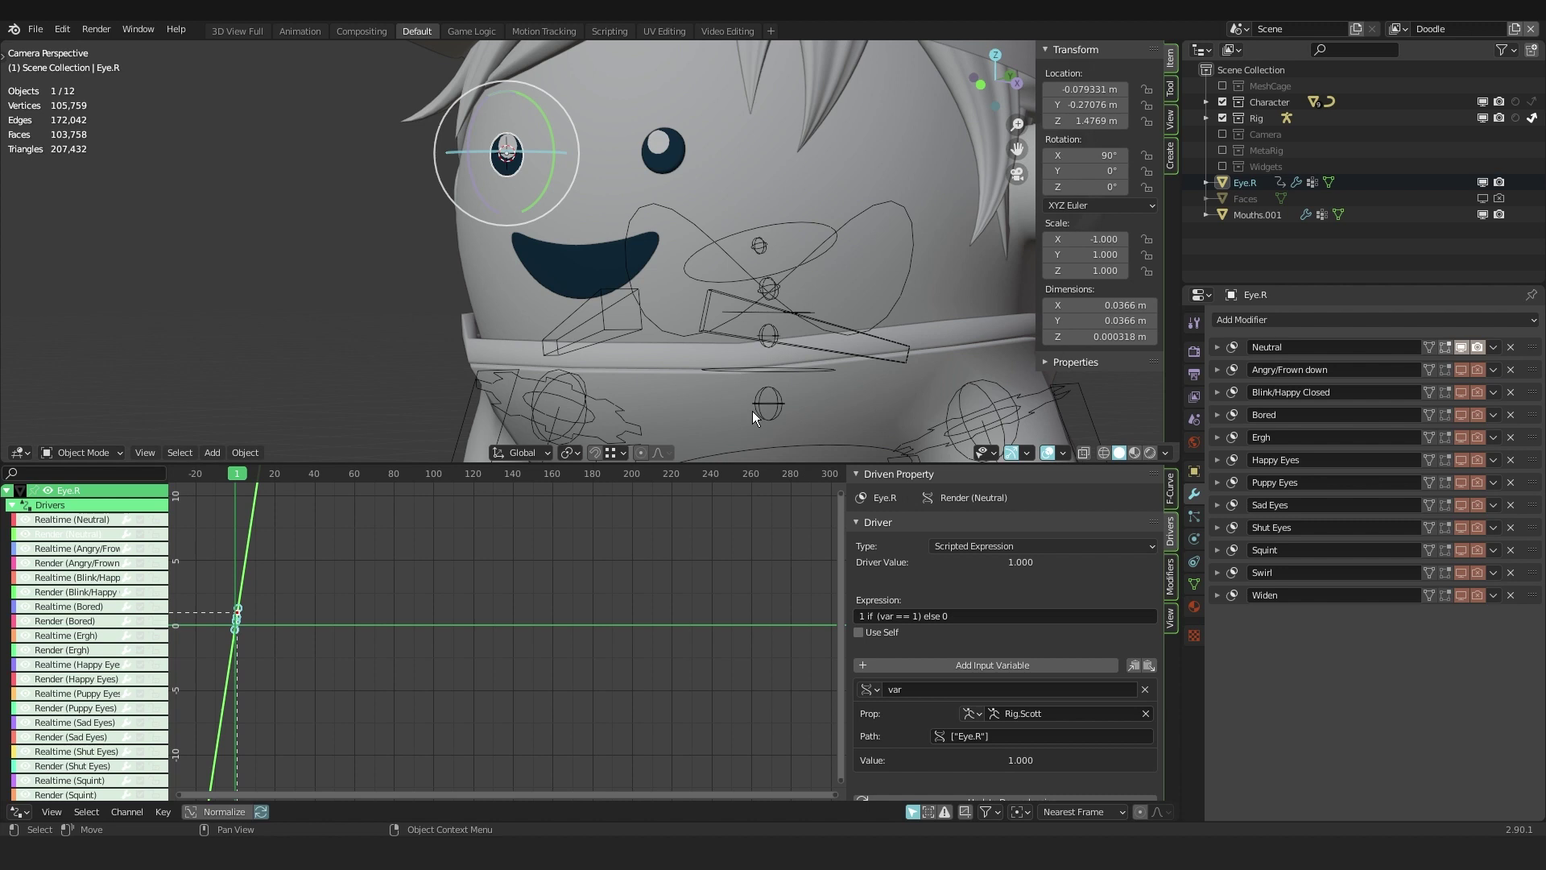
- Add a vertex group named Highlights to the Eye.R mesh and enter Edit Mode
{"action": "left_click", "coordinate": [1196, 581]}
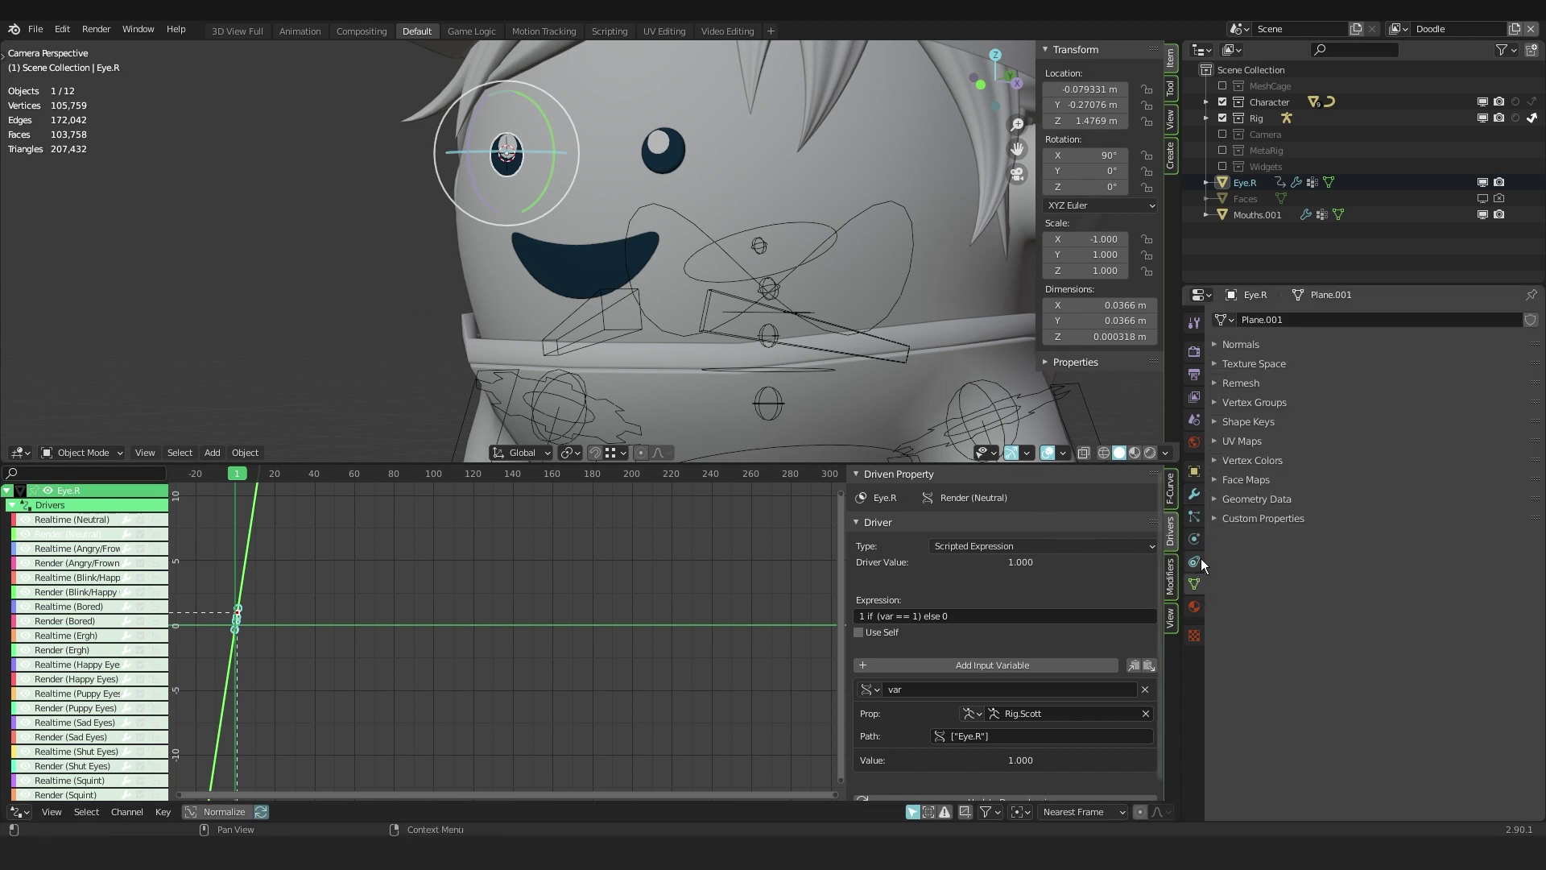
{"action": "left_click", "coordinate": [1252, 404]}
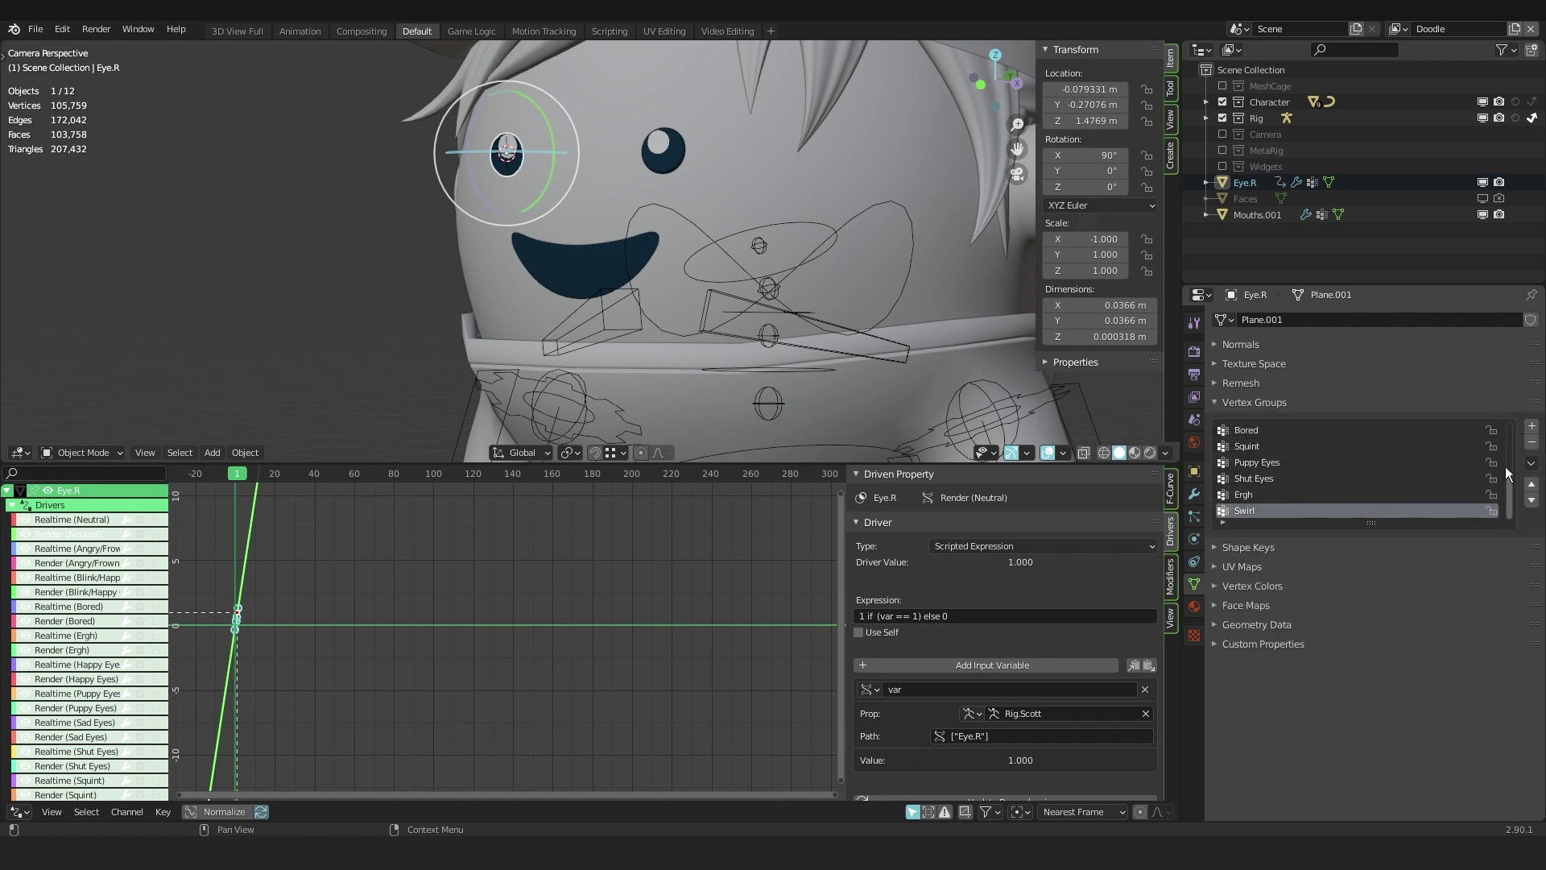
{"action": "left_click", "coordinate": [1533, 426]}
{"action": "key", "text": "ctrl+Tab"}
{"action": "left_click", "coordinate": [604, 235]}
{"action": "scroll", "coordinate": [516, 149], "scroll_direction": "up", "scroll_amount": 5}
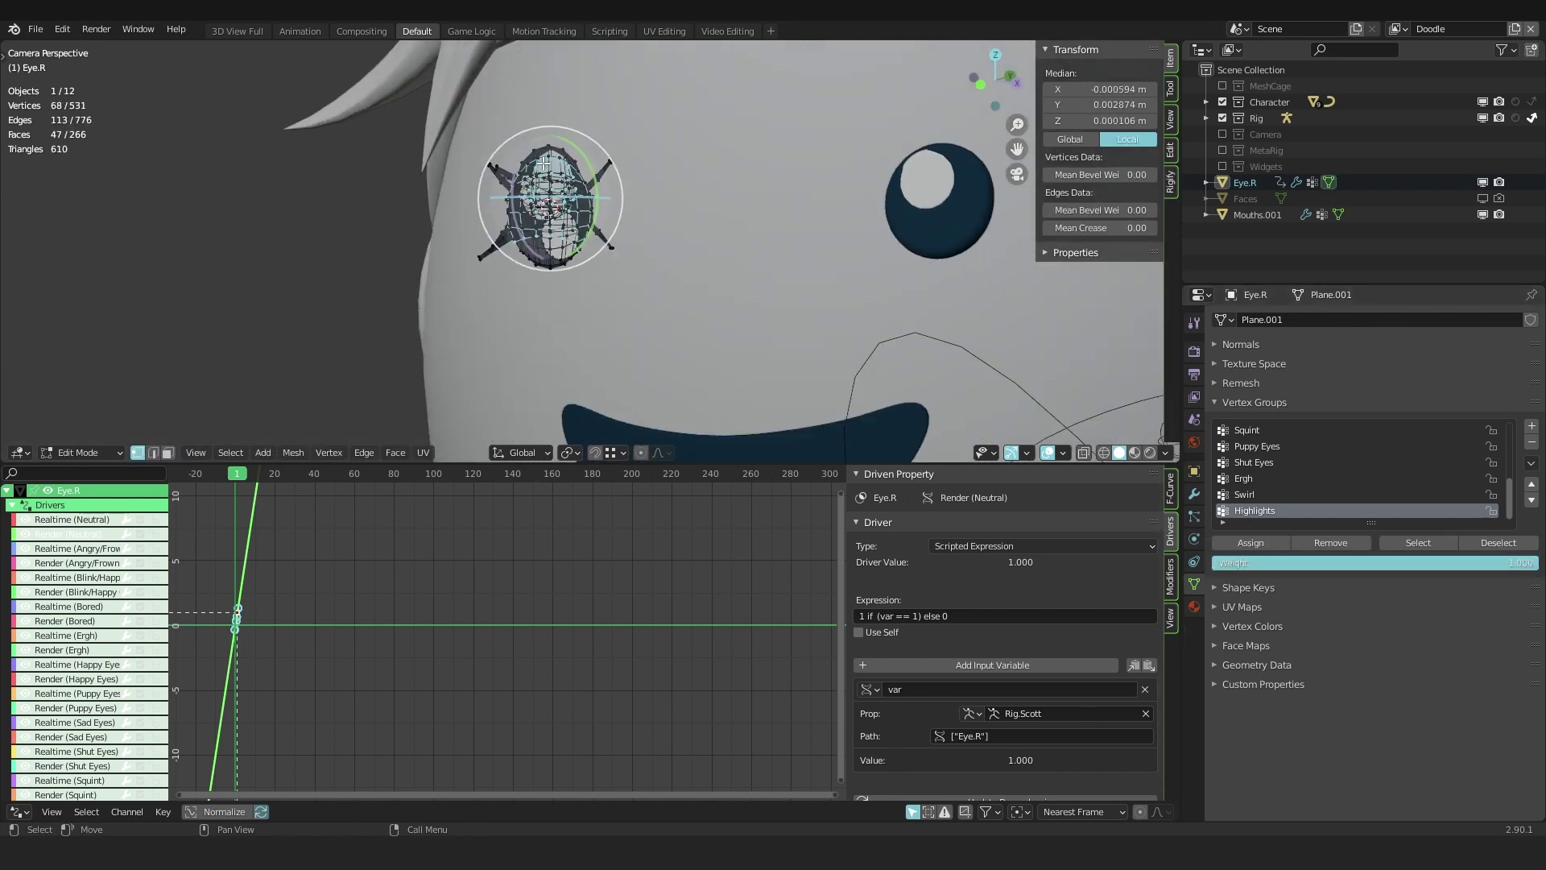
- Give the selected Eye.R vertices a weight of 0.8 in the Highlights group and clear the selection
{"action": "scroll", "coordinate": [543, 164], "scroll_direction": "up", "scroll_amount": 1}
{"action": "key", "text": "alt+a"}
{"action": "key", "text": "a"}
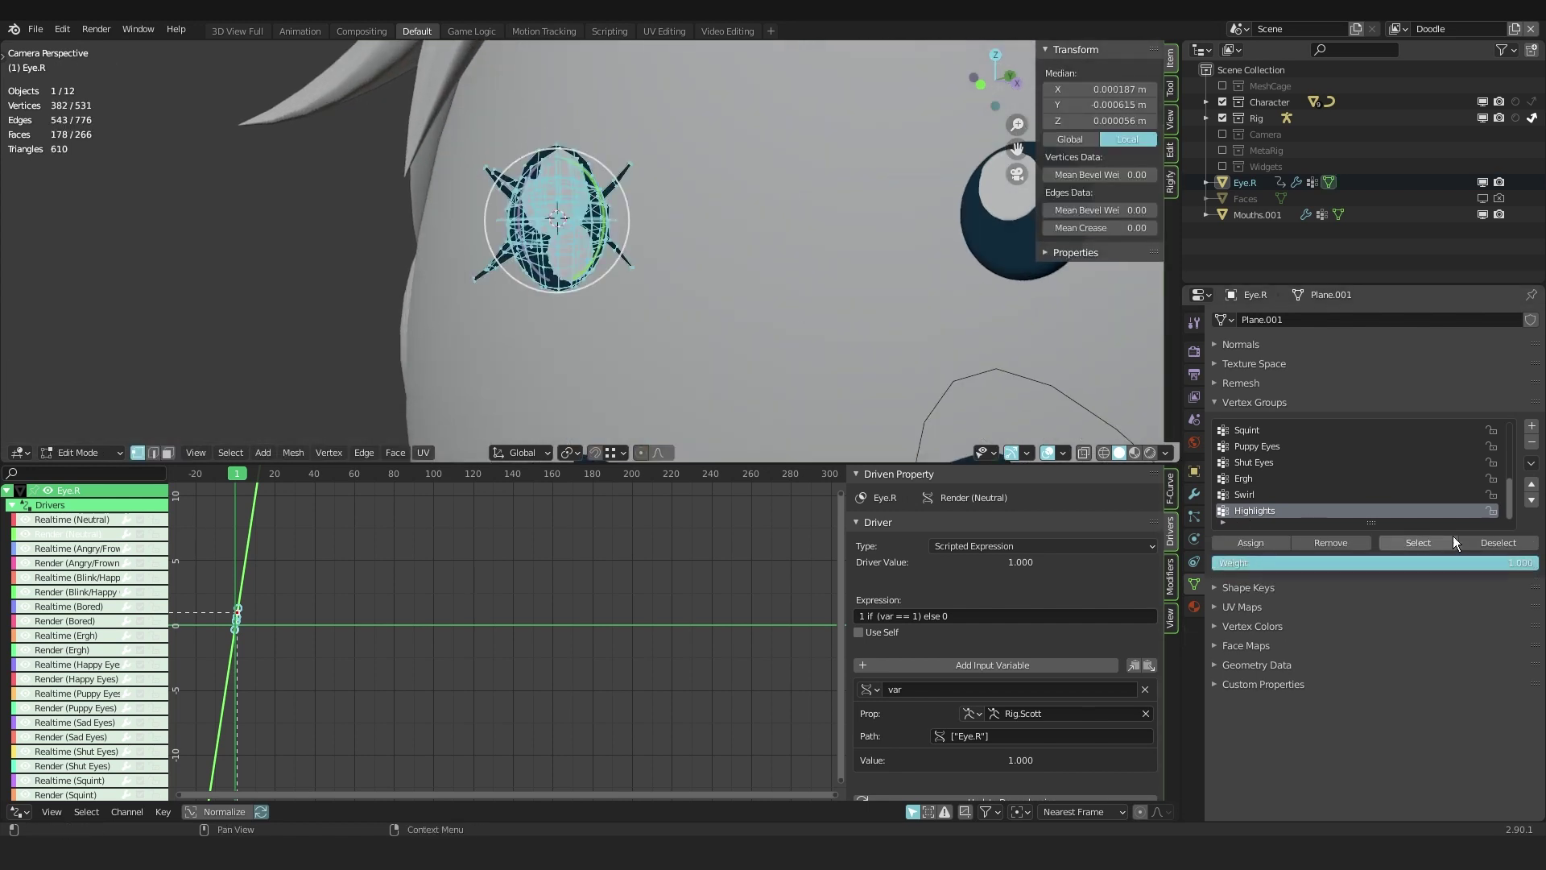
{"action": "double_click", "coordinate": [1493, 562]}
{"action": "type", "text": ".8"}
{"action": "key", "text": "Return"}
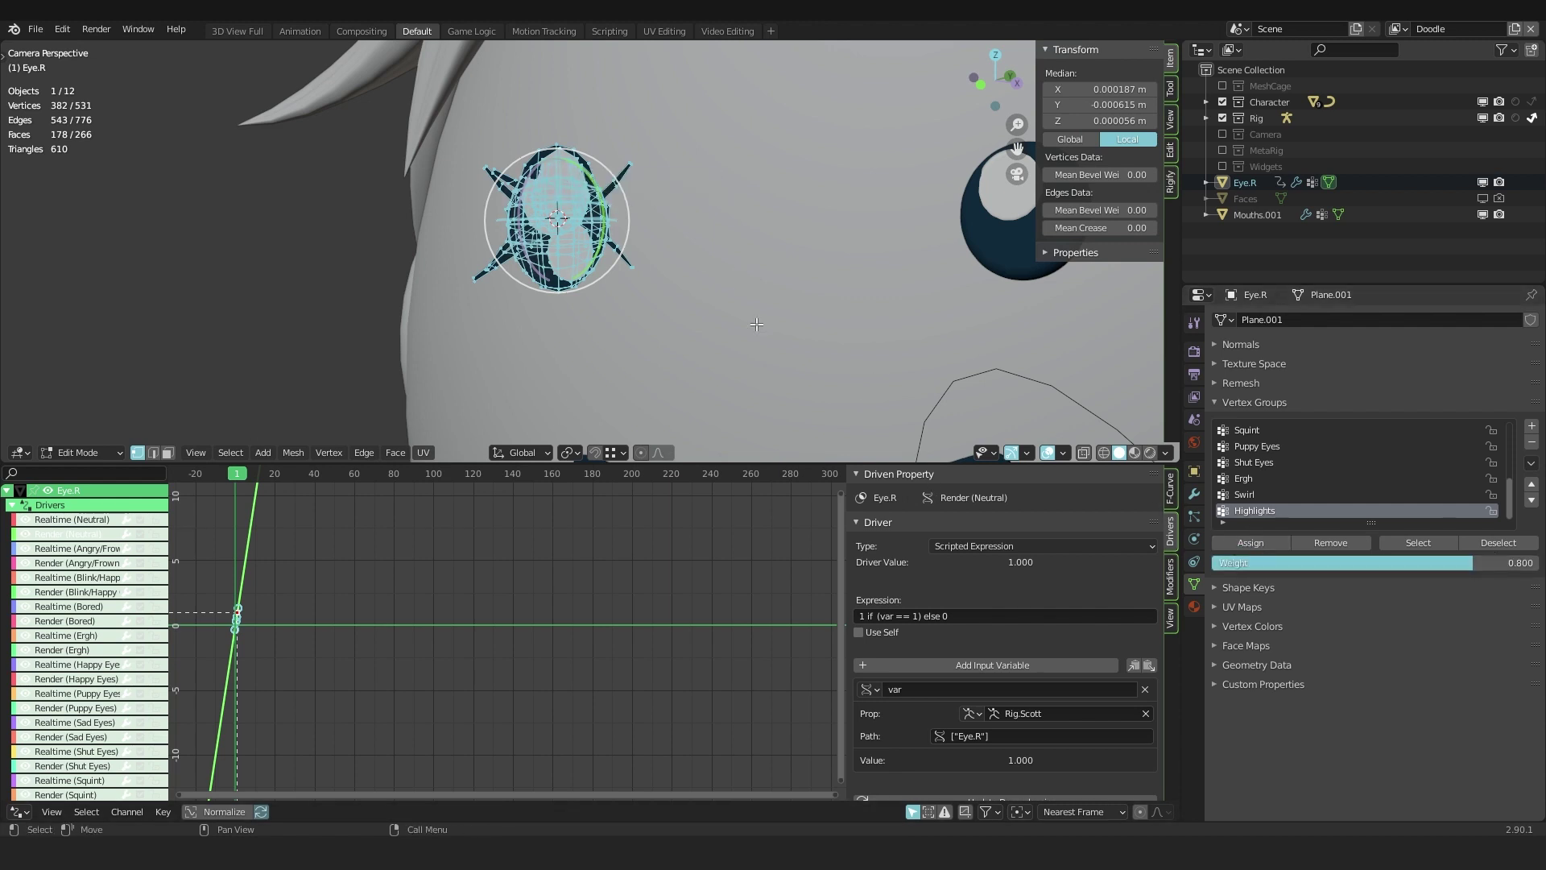
{"action": "key", "text": "alt+a"}
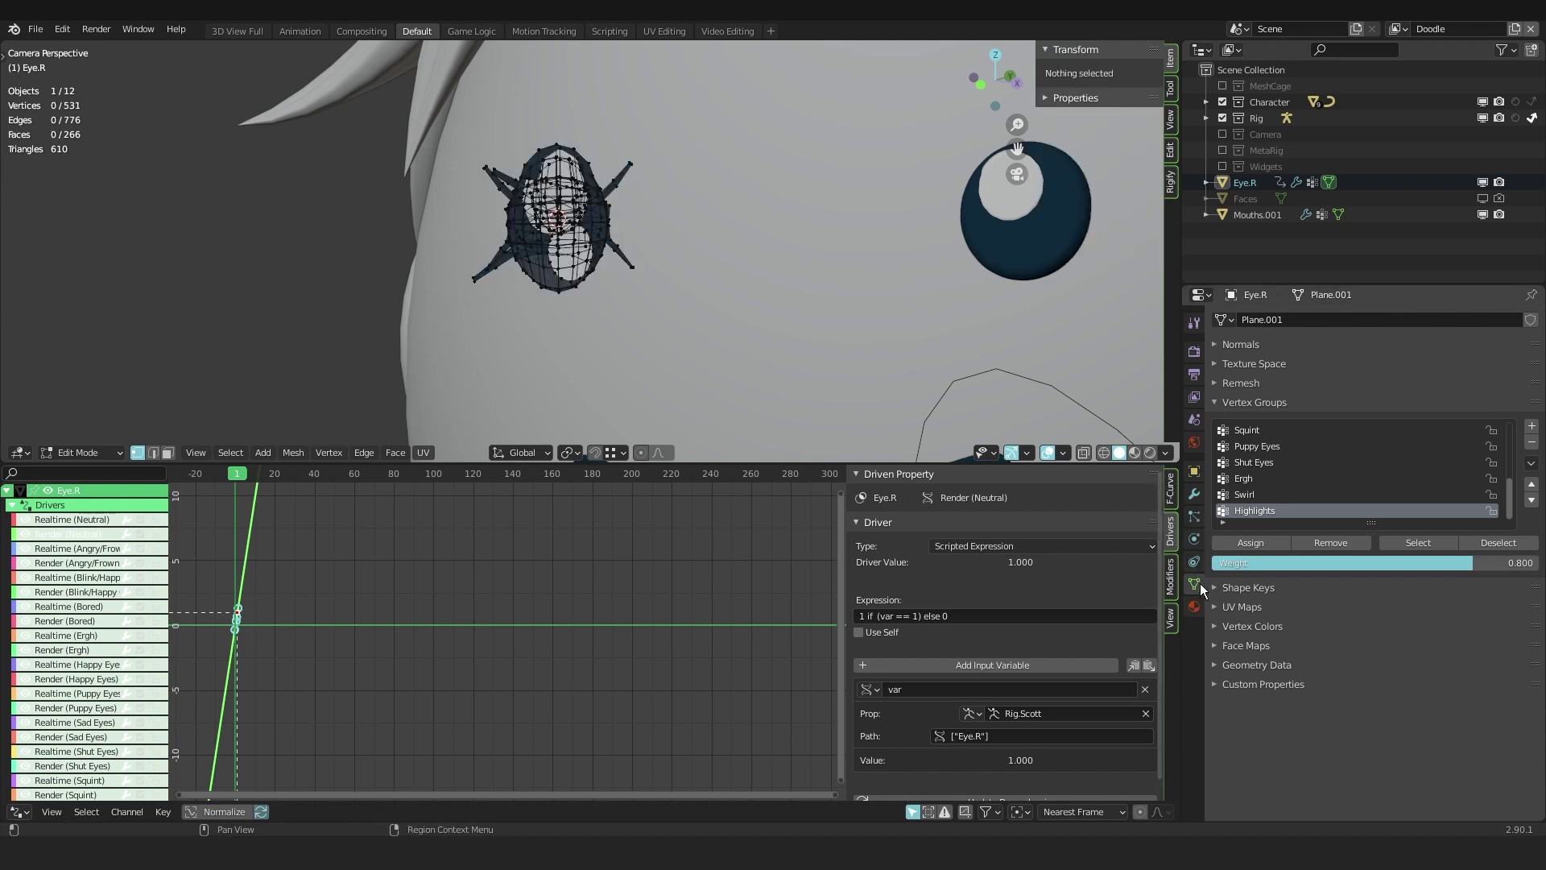
- Select the faces using the Eyes Highlight material and assign them to the Highlights vertex group with weight 1.000
{"action": "left_click", "coordinate": [1195, 606]}
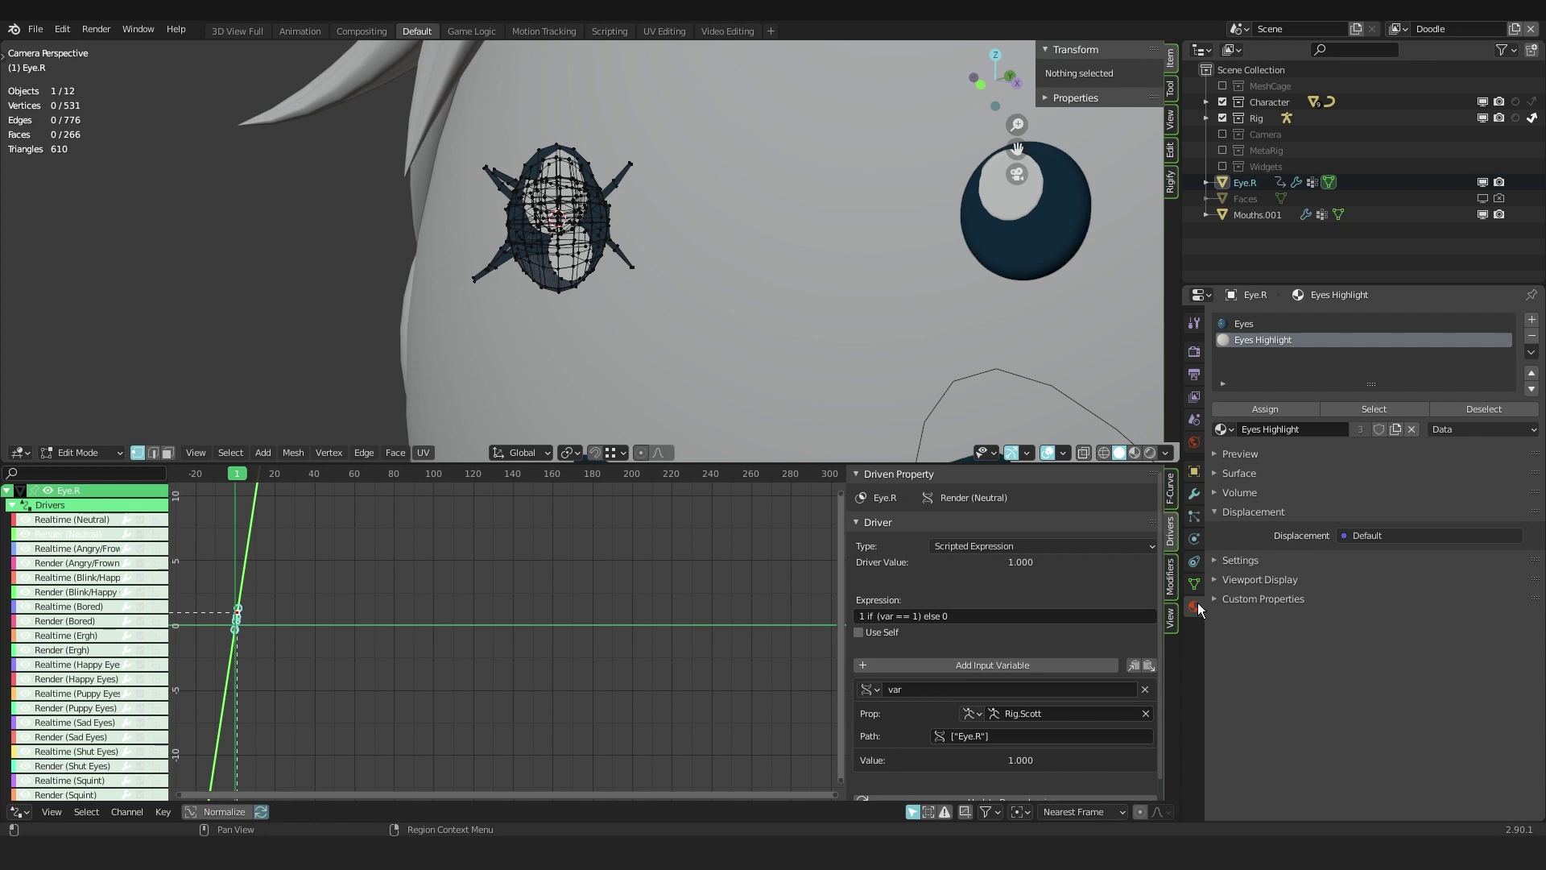
{"action": "left_click", "coordinate": [1346, 406]}
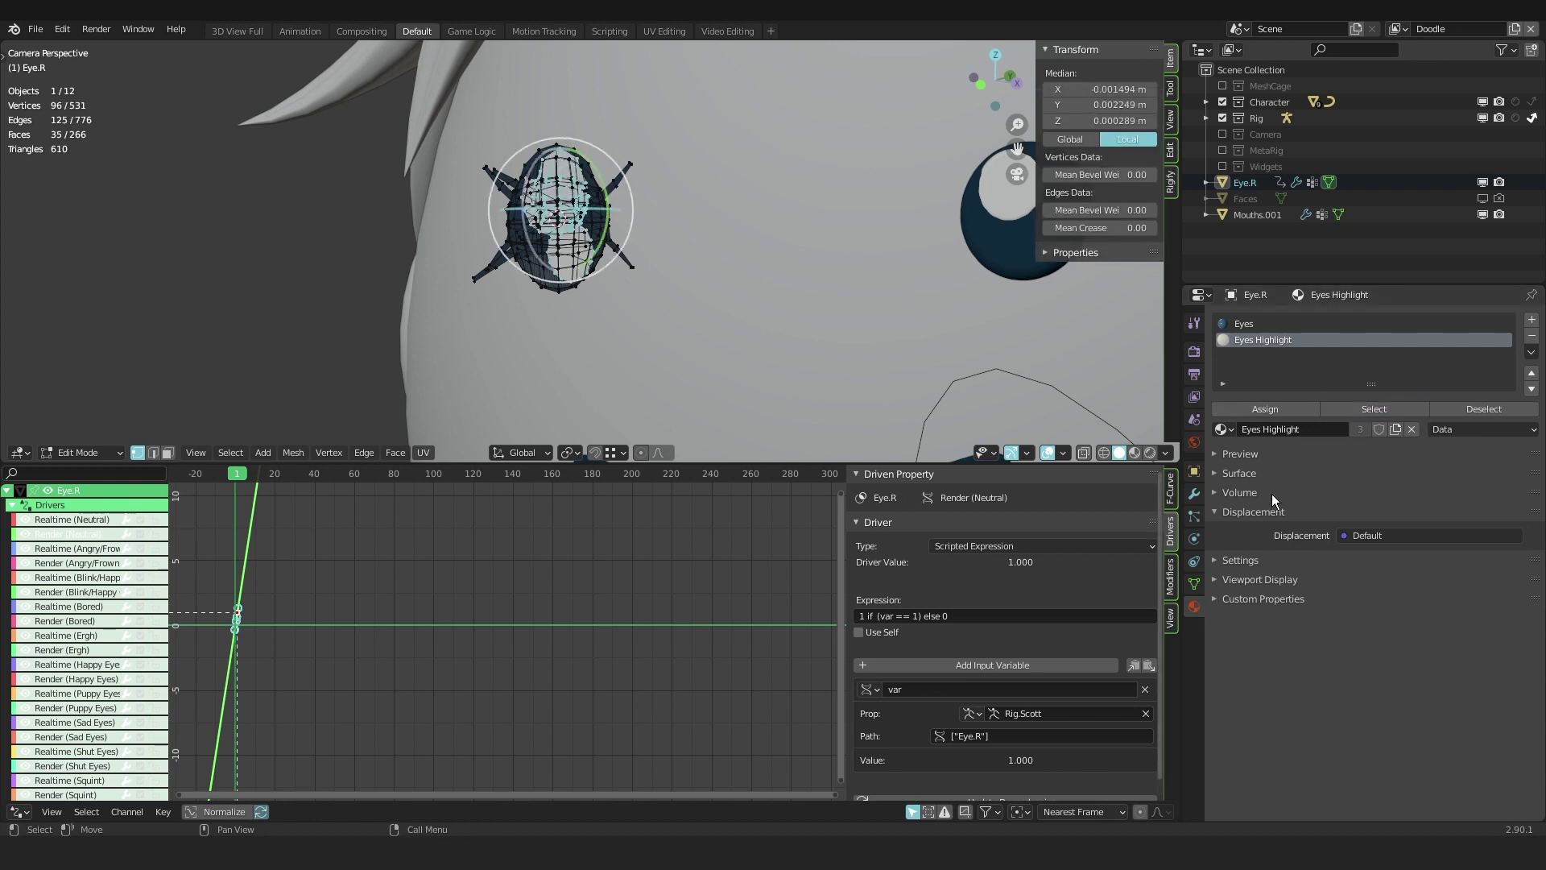
{"action": "left_click", "coordinate": [1194, 584]}
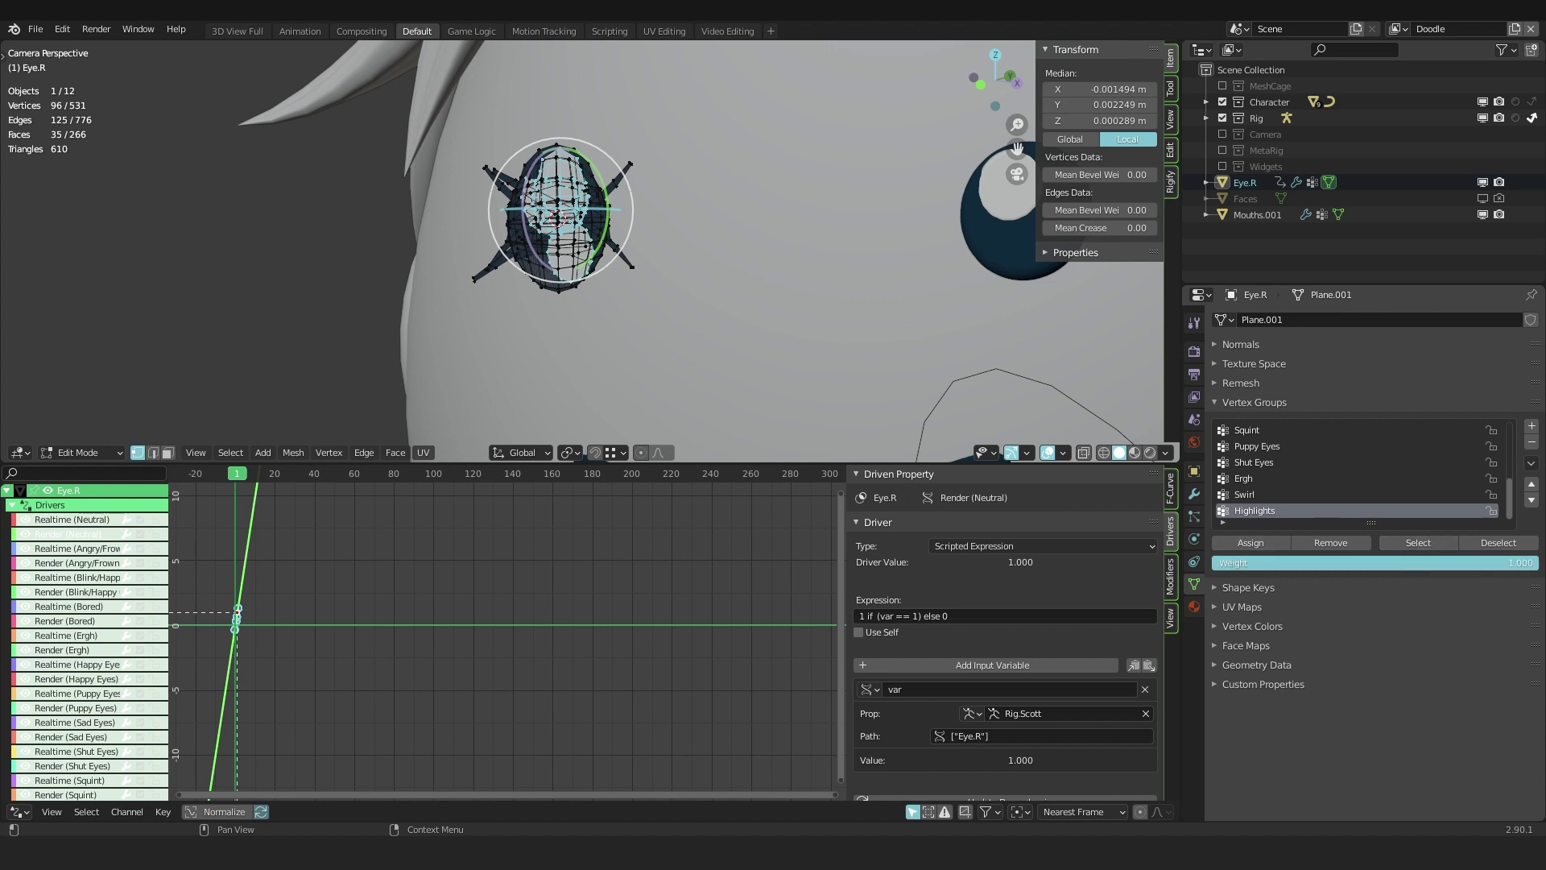
- Switch Eye.R to Weight Paint mode and inspect the Highlights group weights on the eye up close
{"action": "key", "text": "ctrl+Tab"}
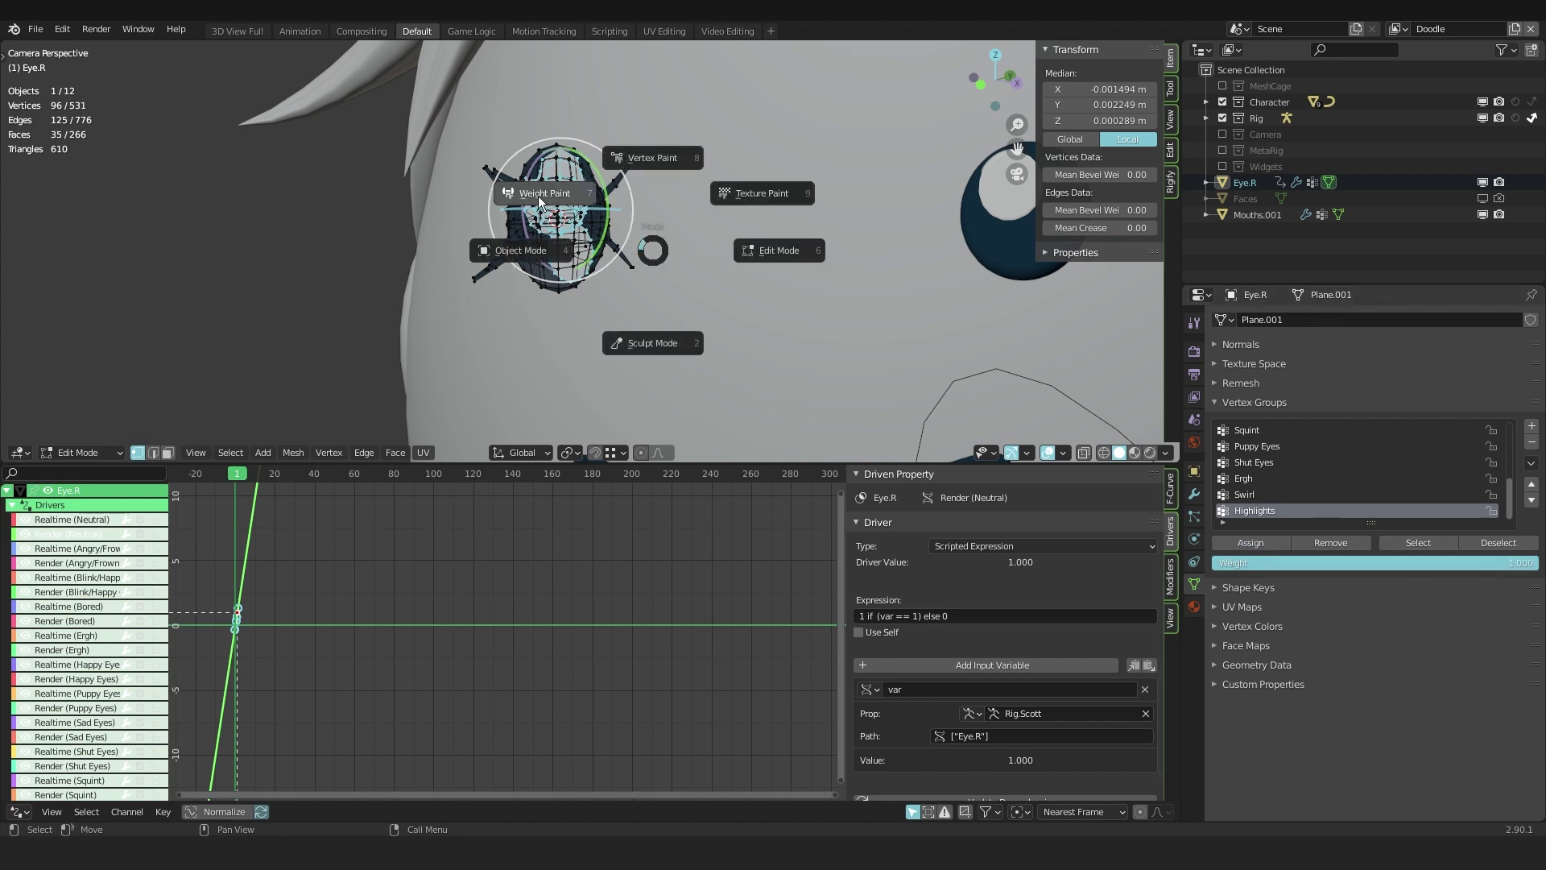
{"action": "left_click", "coordinate": [542, 202]}
{"action": "scroll", "coordinate": [545, 200], "scroll_direction": "up", "scroll_amount": 3}
{"action": "middle_click_drag", "start_coordinate": [572, 241], "coordinate": [663, 254]}
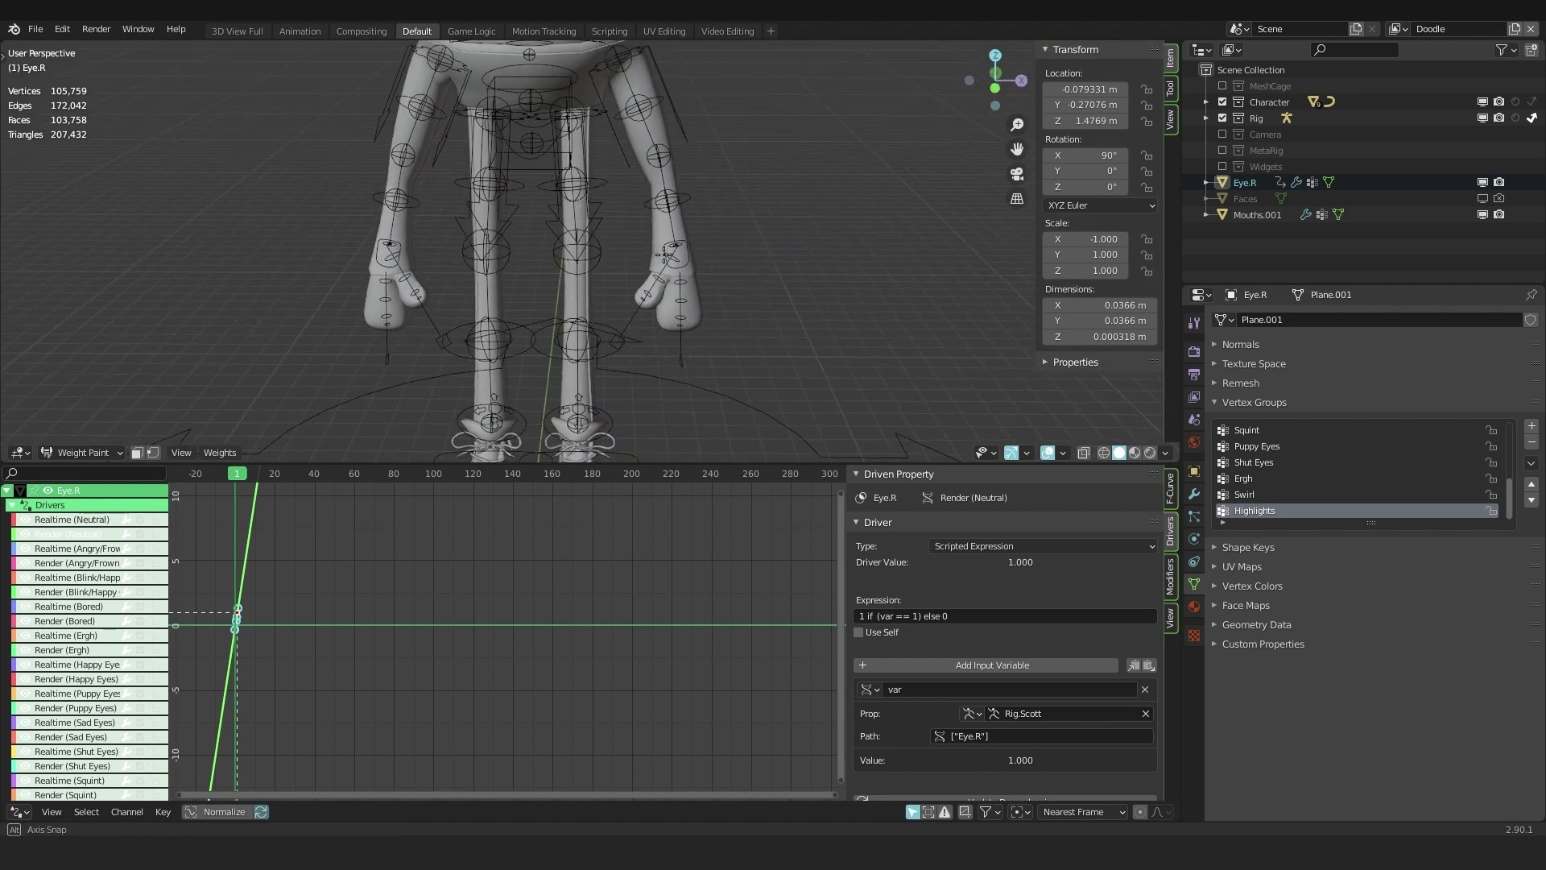
{"action": "key", "text": "KP_Decimal"}
{"action": "scroll", "coordinate": [646, 254], "scroll_direction": "up", "scroll_amount": 10}
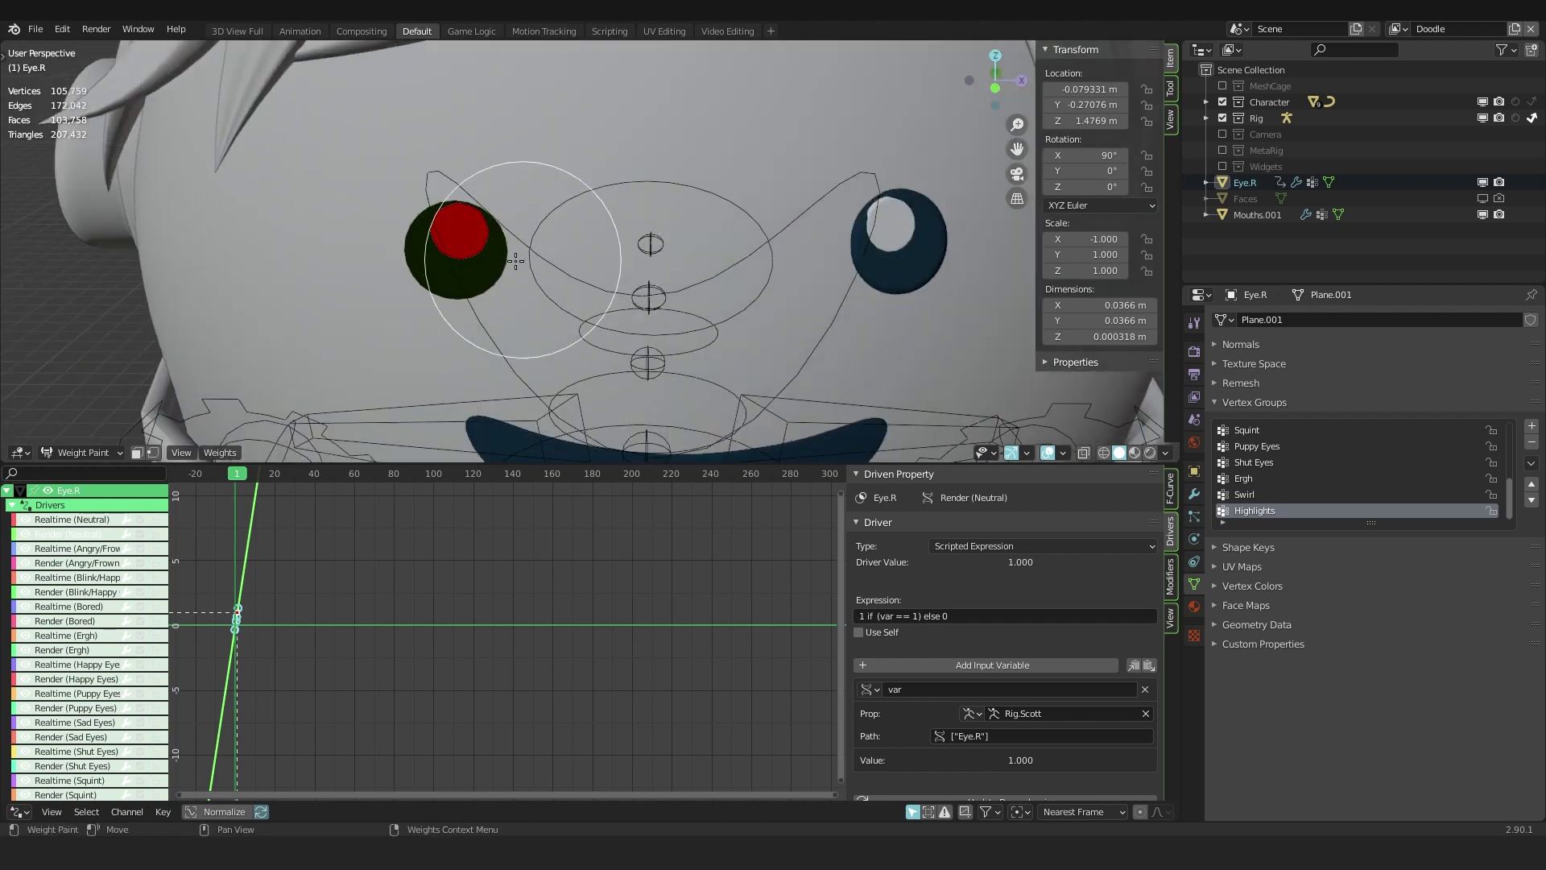
{"action": "mouse_move", "coordinate": [516, 260]}
{"action": "middle_mouse_down"}
{"action": "mouse_move", "coordinate": [564, 254]}
{"action": "mouse_move", "coordinate": [486, 247]}
{"action": "mouse_move", "coordinate": [525, 230]}
{"action": "middle_mouse_up"}
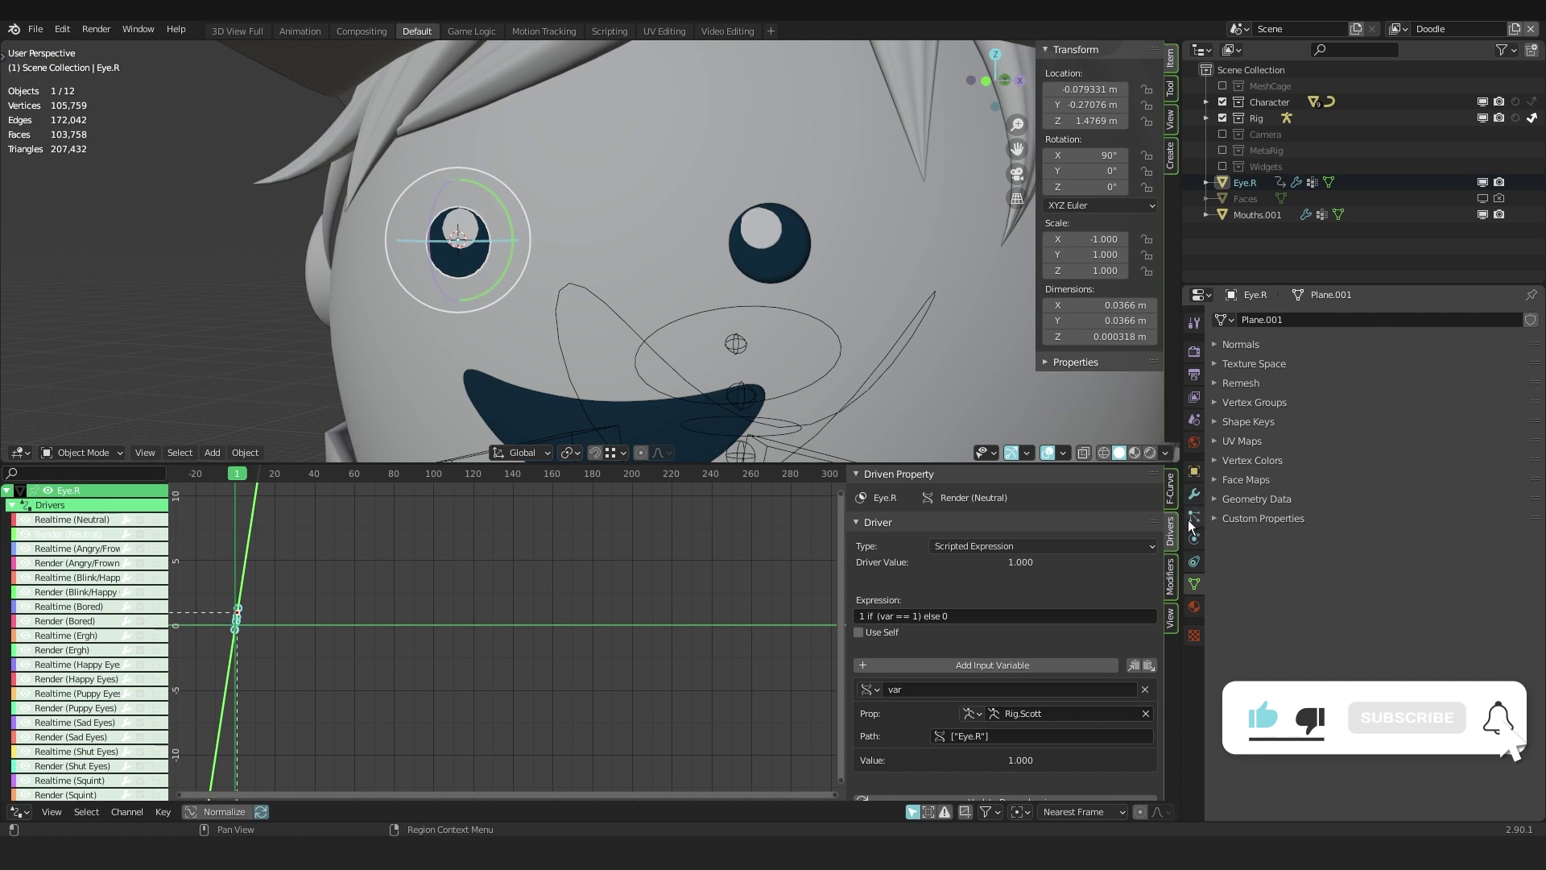
- Add a Solidify modifier to the Eye.R object below its Mask modifiers
{"action": "left_click", "coordinate": [1194, 516]}
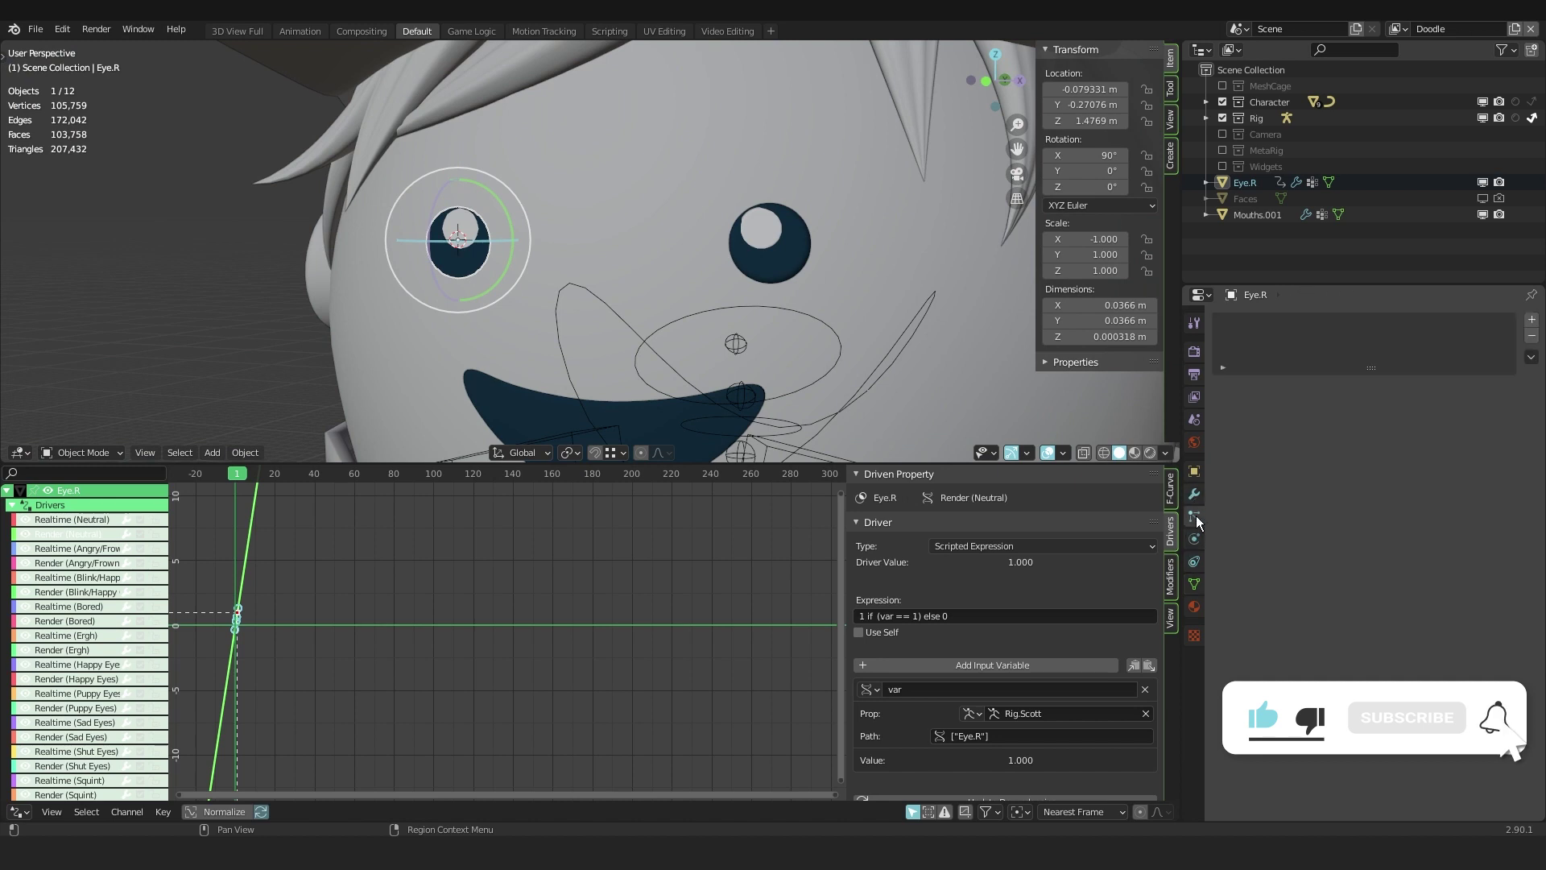
{"action": "left_click", "coordinate": [1195, 494]}
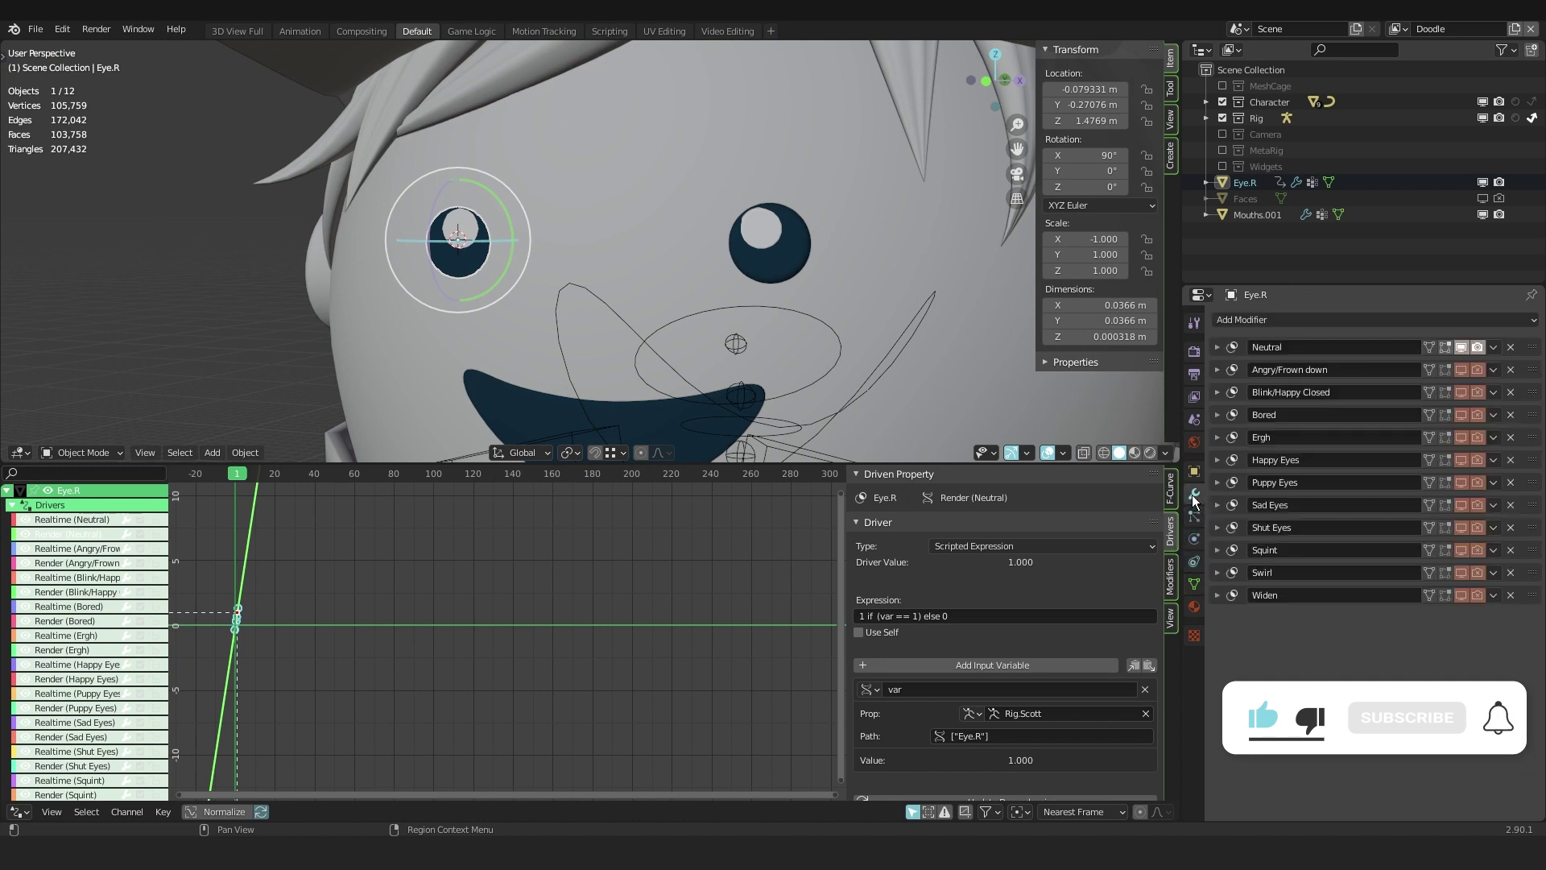
{"action": "left_click", "coordinate": [1322, 319]}
{"action": "left_click", "coordinate": [1221, 563]}
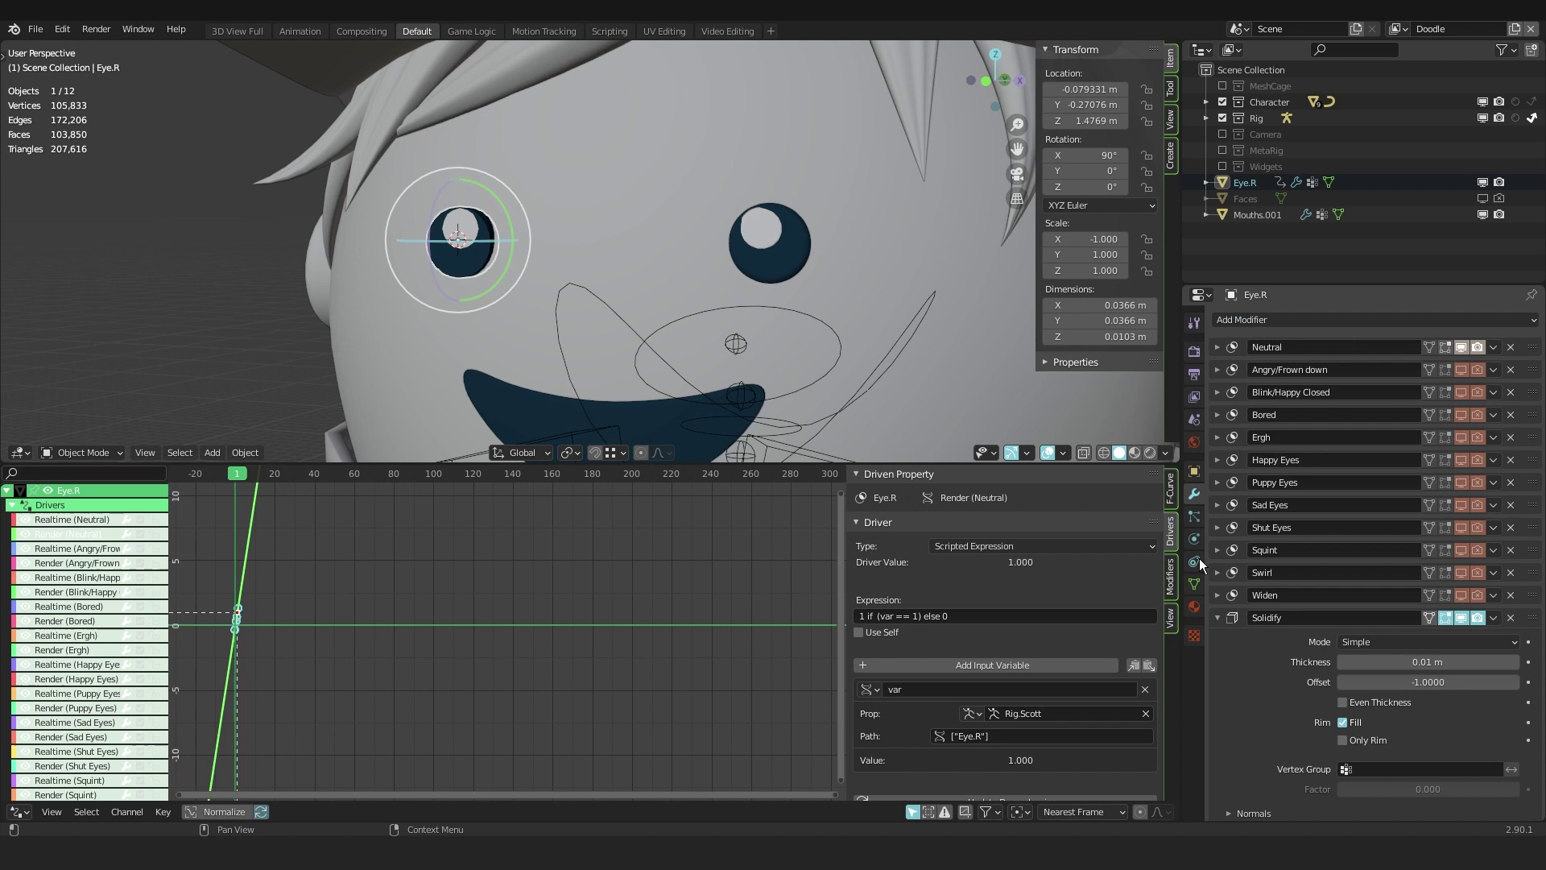
- Limit the Solidify modifier on Eye.R to the Highlights vertex group
{"action": "scroll", "coordinate": [484, 225], "scroll_direction": "up", "scroll_amount": 4}
{"action": "middle_click_drag", "start_coordinate": [515, 269], "coordinate": [653, 298]}
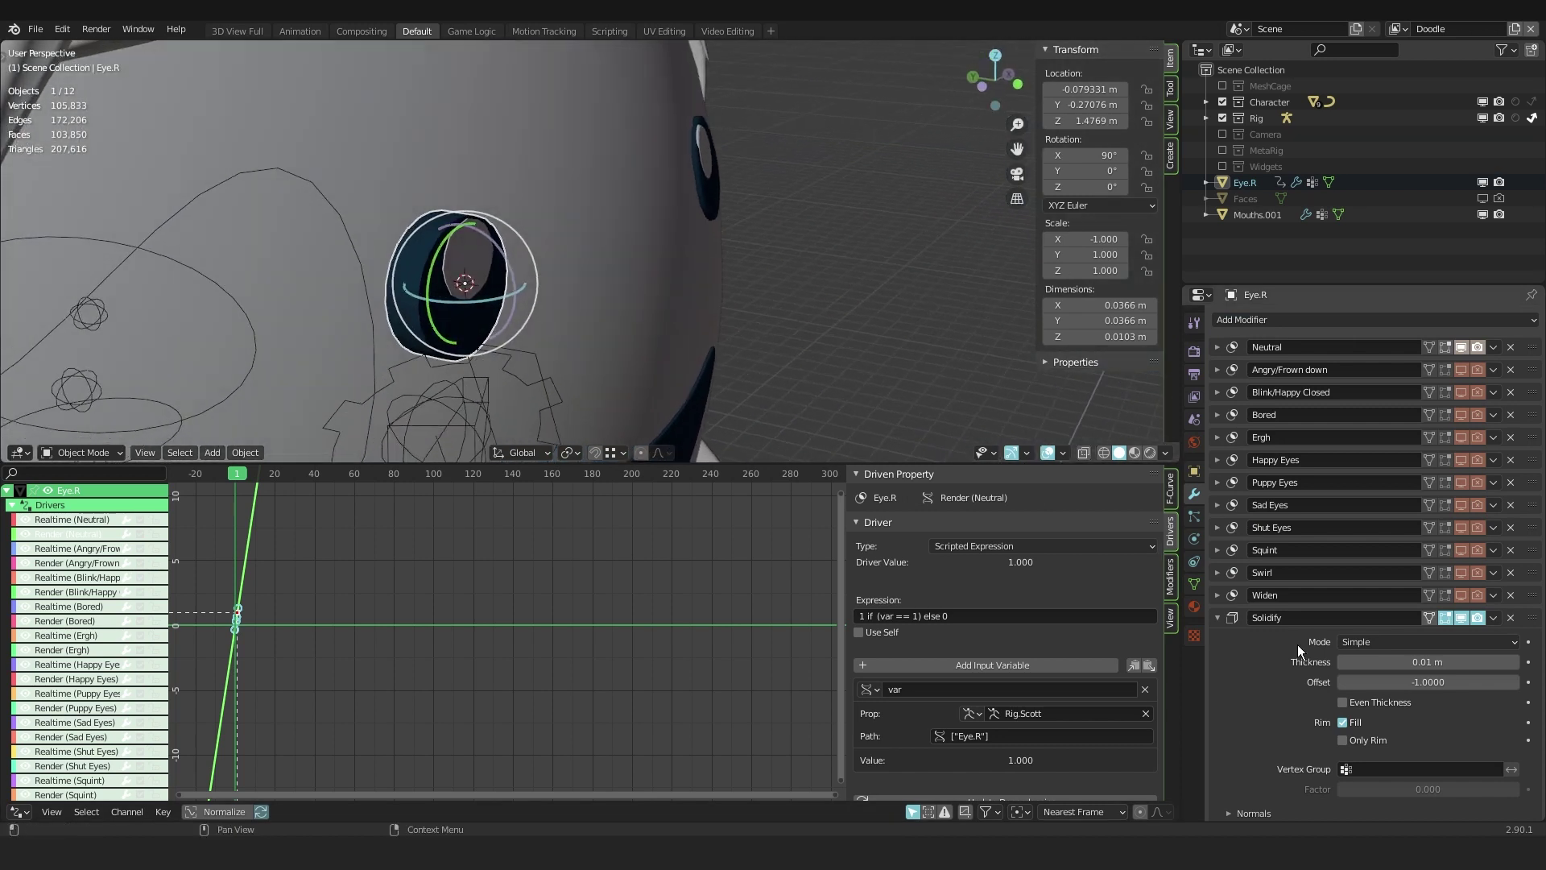
{"action": "scroll", "coordinate": [1297, 644], "scroll_direction": "down", "scroll_amount": 1}
{"action": "left_click", "coordinate": [1374, 733]}
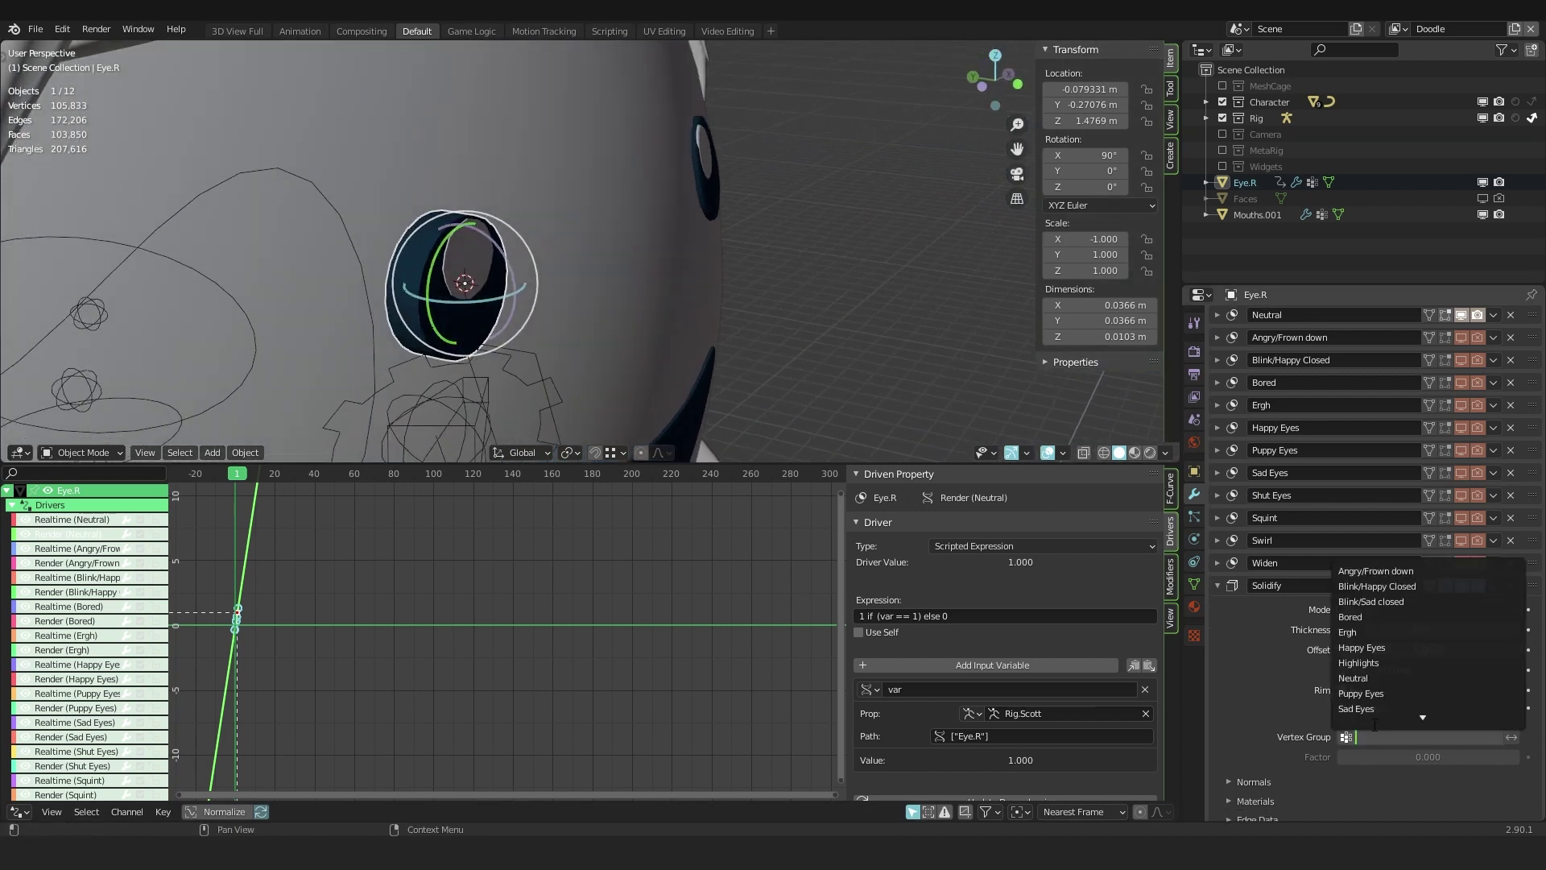
{"action": "scroll", "coordinate": [1375, 709], "scroll_direction": "down", "scroll_amount": 4}
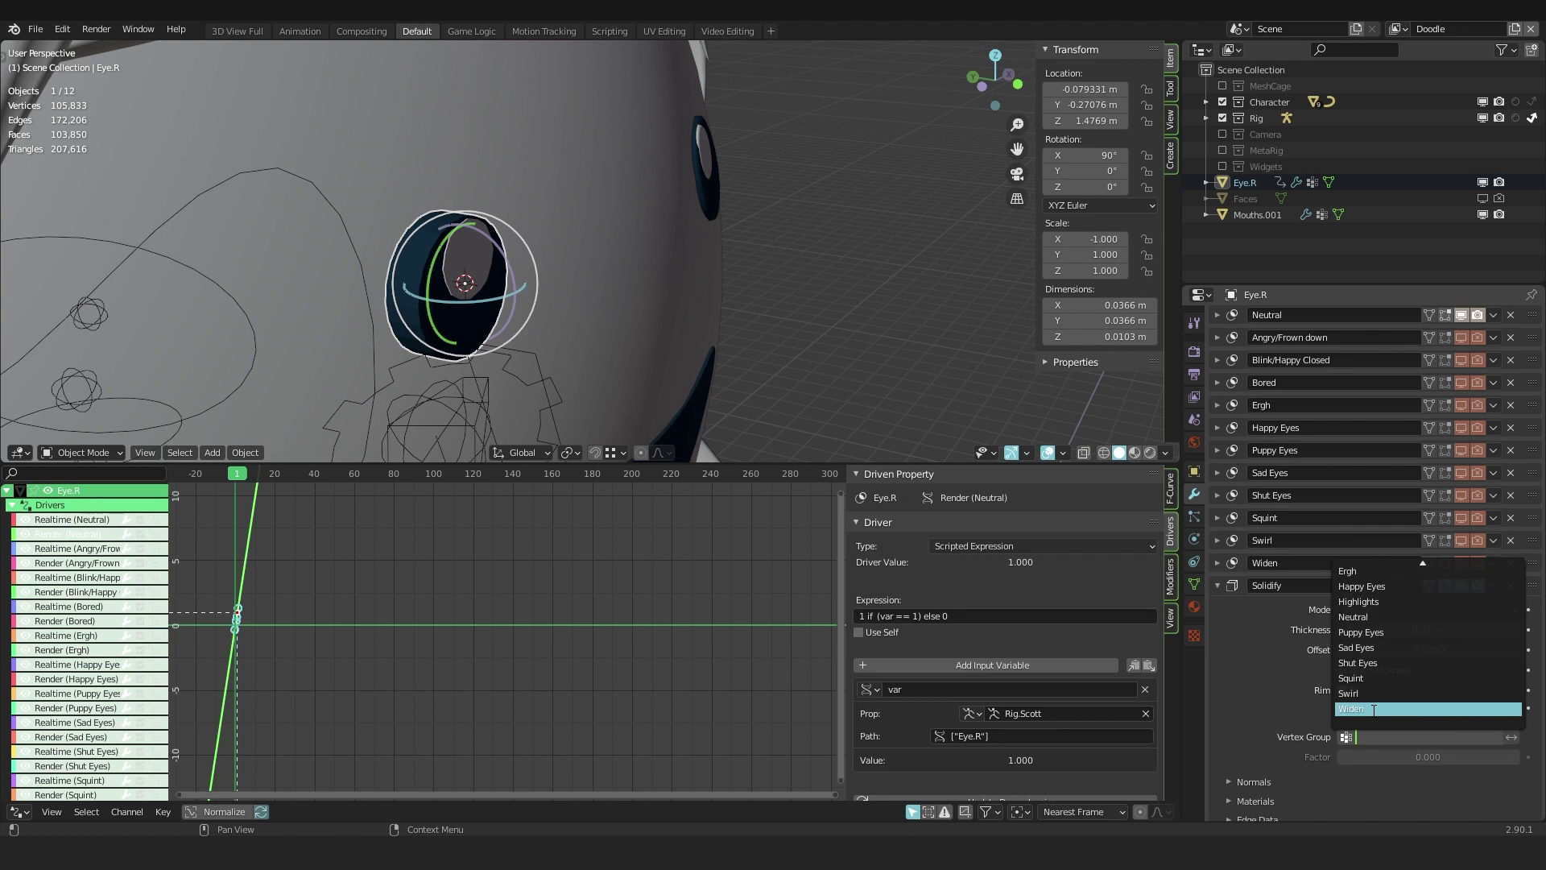
{"action": "left_click", "coordinate": [1387, 605]}
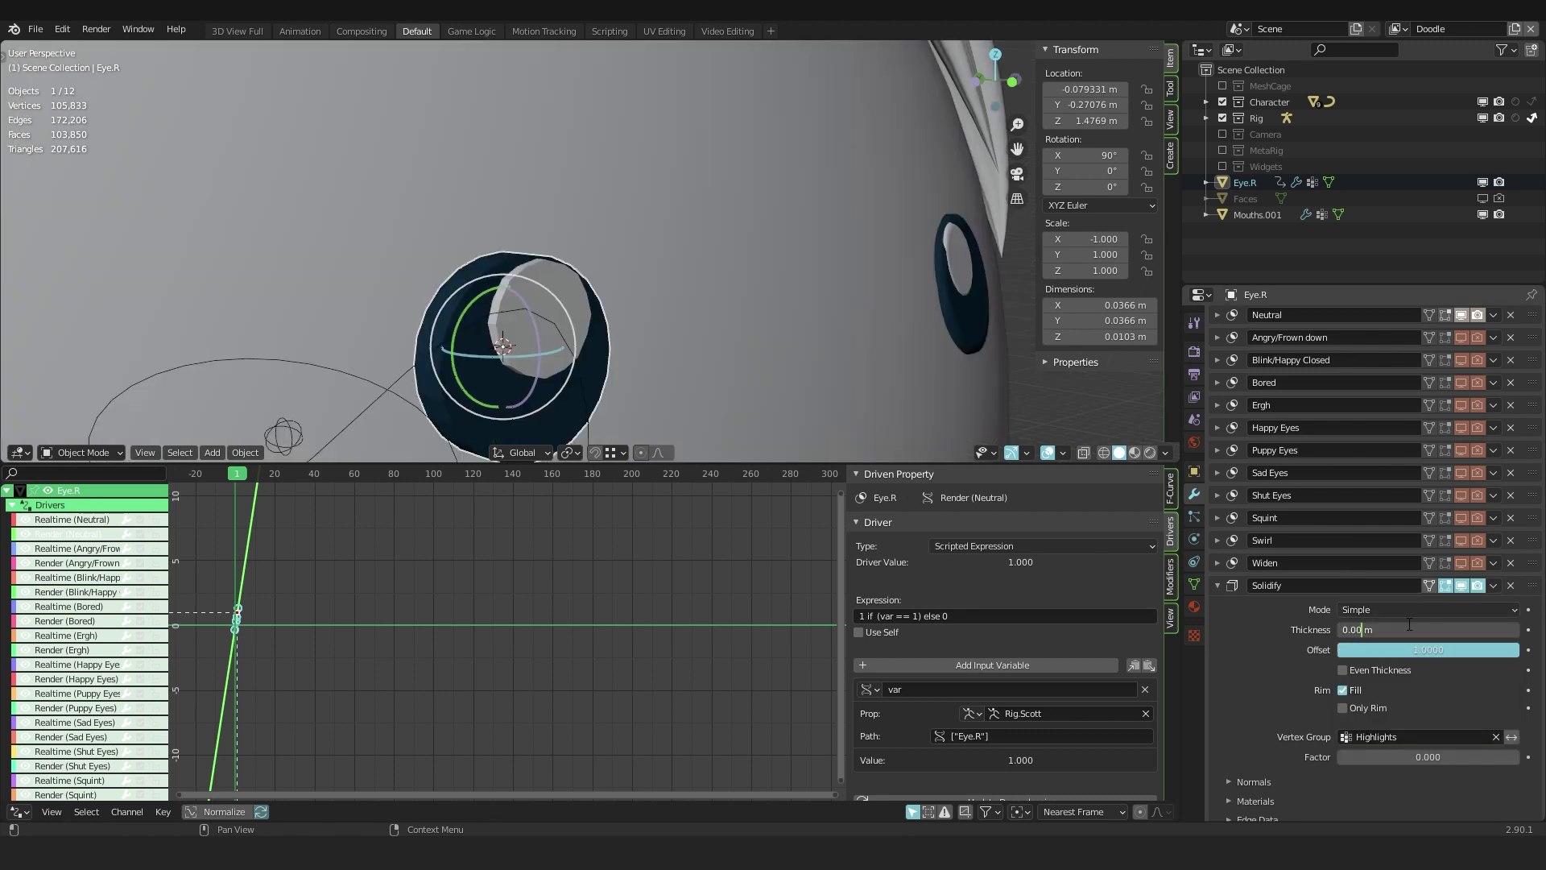
- Increase the Solidify offset so the highlight extrudes outward from the eye, check it from several angles, and open the thickness for editing
{"action": "key", "text": "Return"}
{"action": "middle_click_drag", "start_coordinate": [576, 245], "coordinate": [623, 251]}
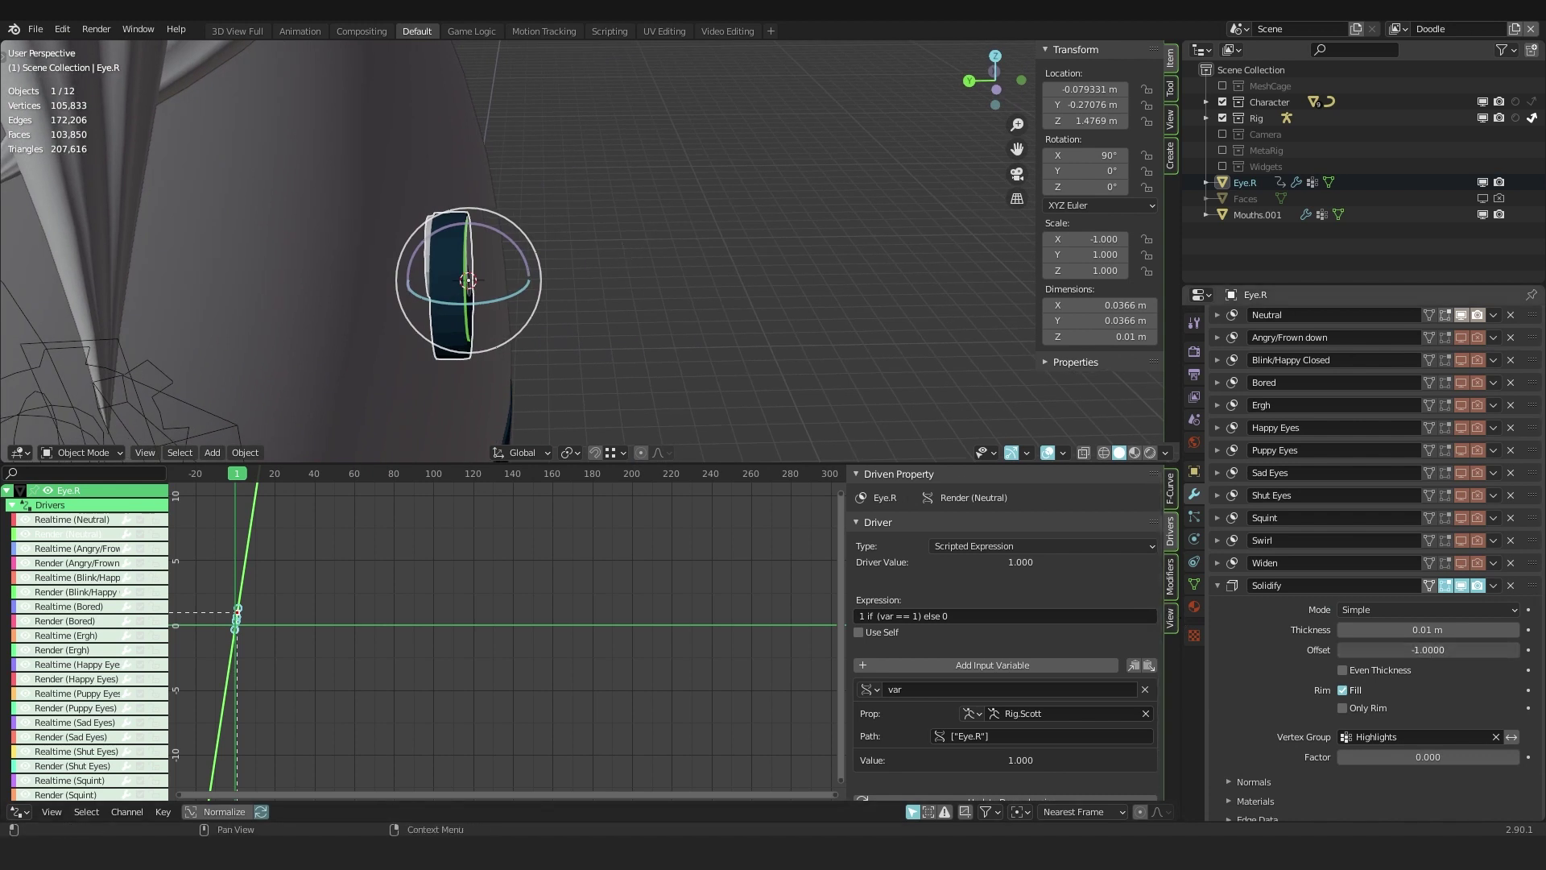
{"action": "left_click_drag", "start_coordinate": [1428, 649], "coordinate": [1519, 649]}
{"action": "middle_click_drag", "start_coordinate": [828, 260], "coordinate": [381, 256]}
{"action": "scroll", "coordinate": [495, 247], "scroll_direction": "up", "scroll_amount": 5}
{"action": "middle_click_drag", "start_coordinate": [504, 250], "coordinate": [555, 300]}
{"action": "scroll", "coordinate": [549, 346], "scroll_direction": "down", "scroll_amount": 3}
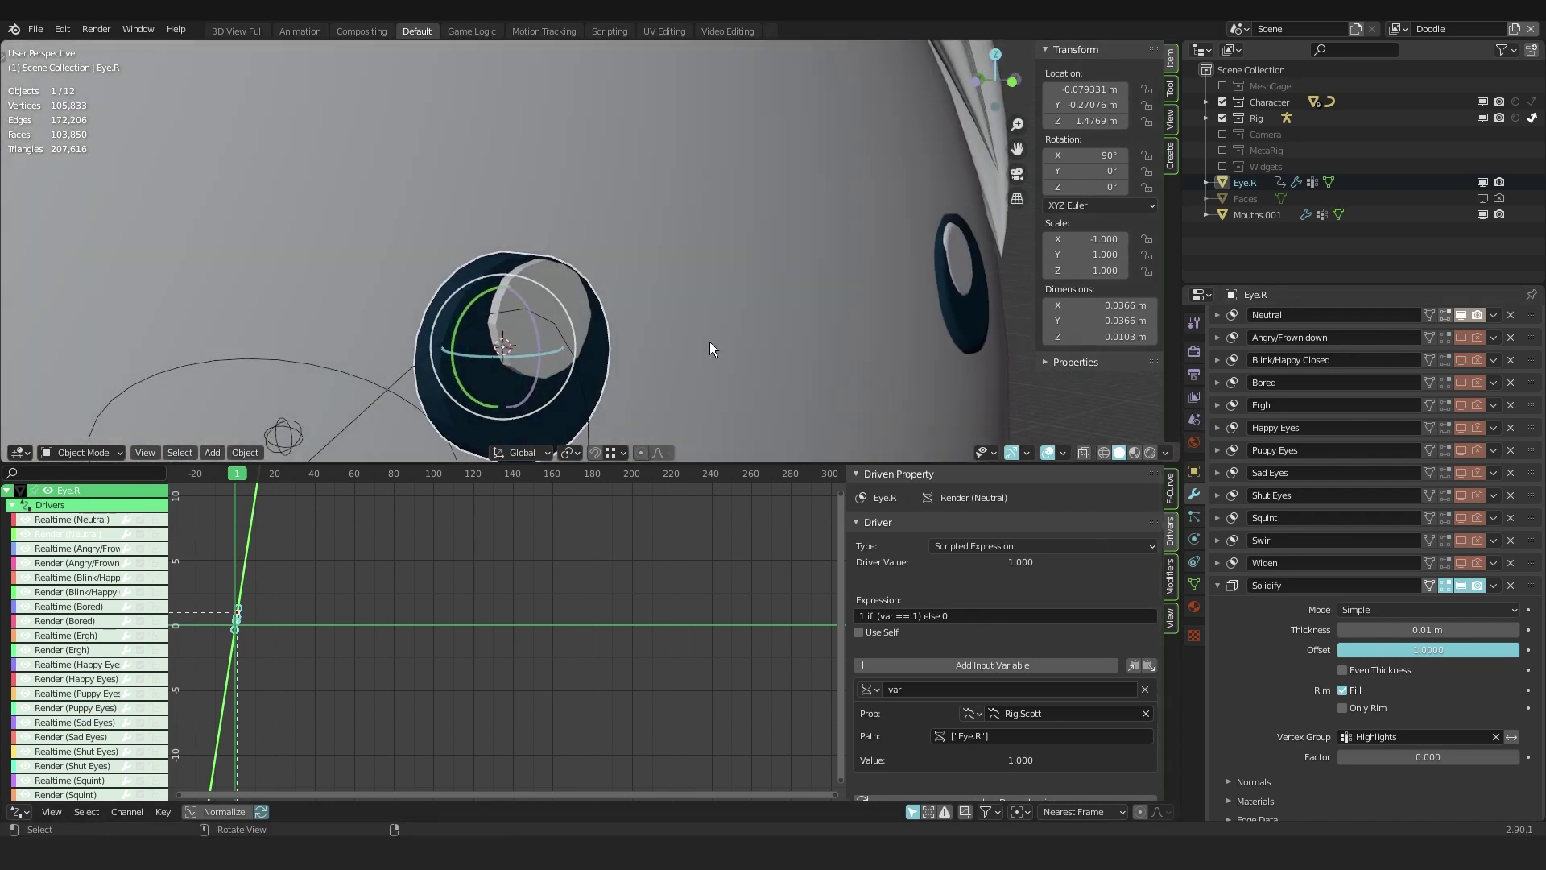
{"action": "left_click", "coordinate": [1424, 630]}
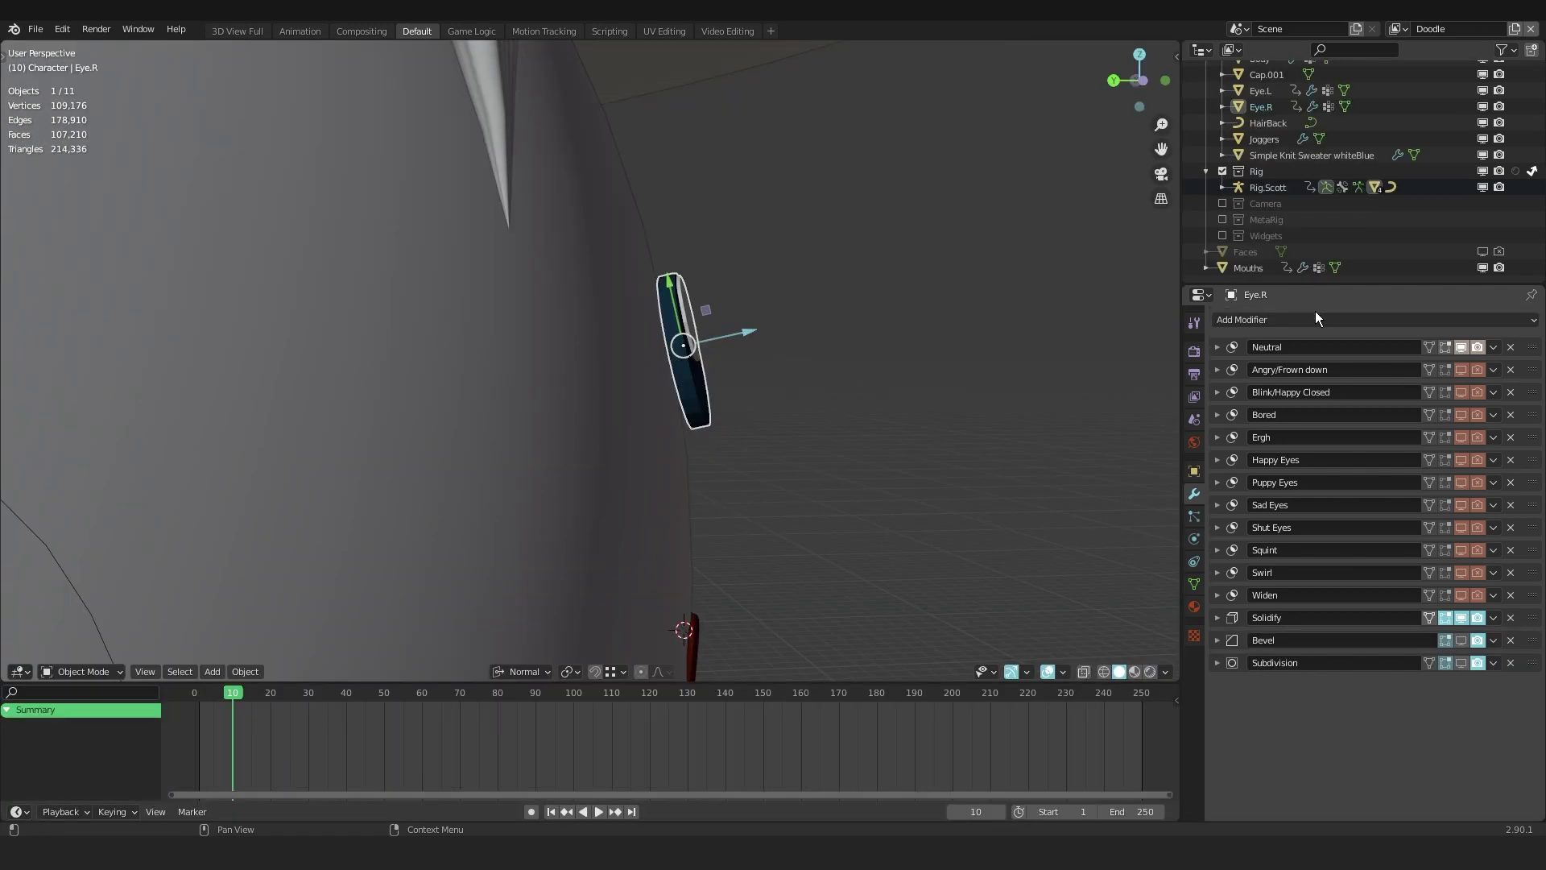
- Add a Shrinkwrap modifier to Eye.R, move it above all the Mask modifiers, and target the Body mesh
{"action": "left_click", "coordinate": [1313, 320]}
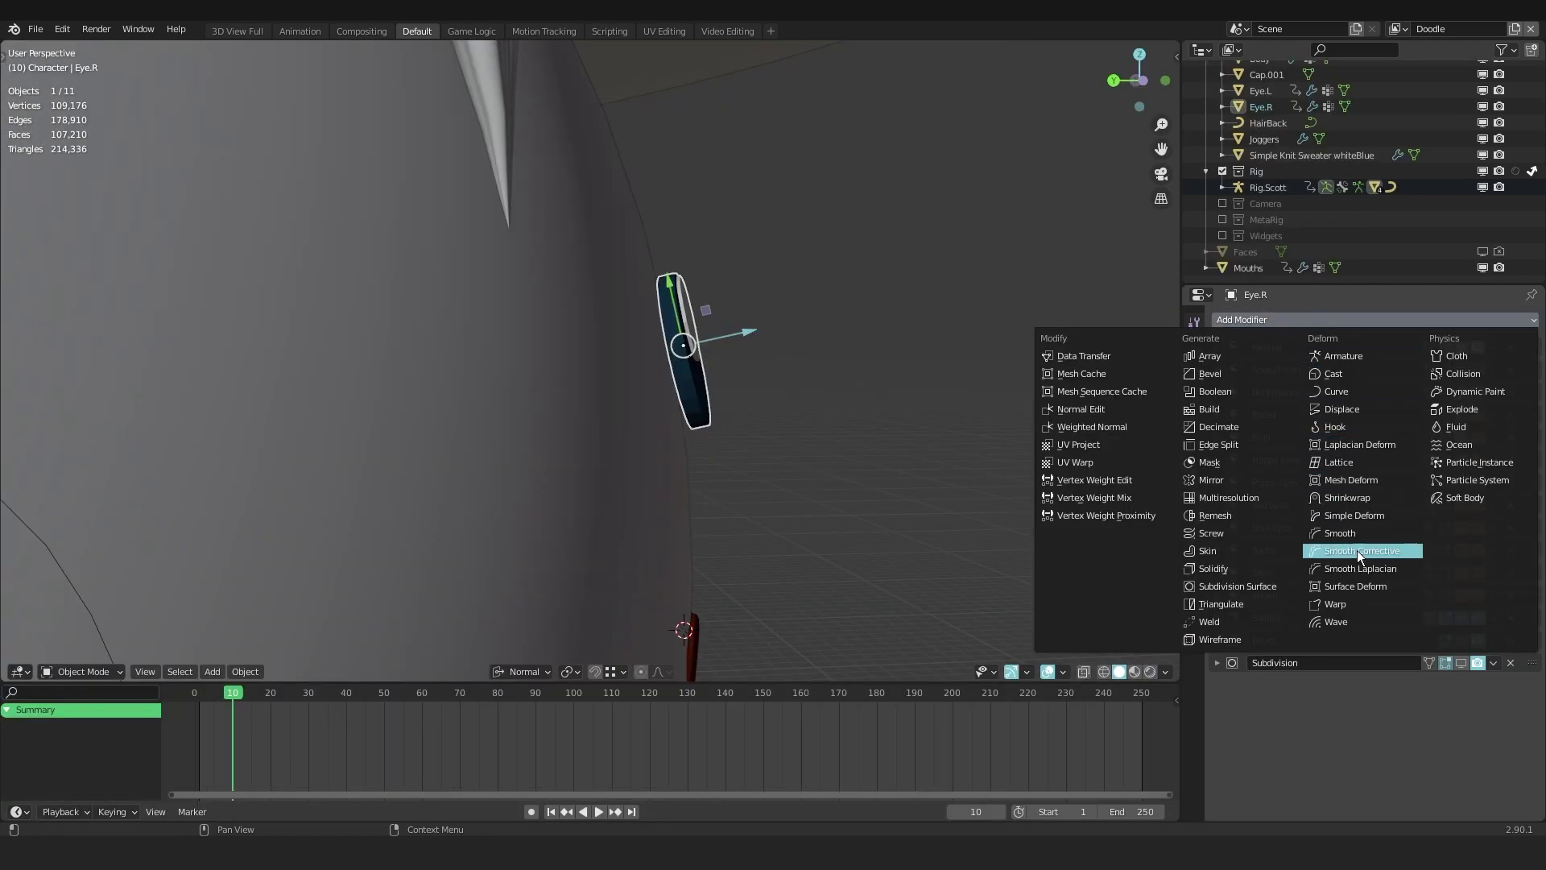
{"action": "left_click", "coordinate": [1356, 499]}
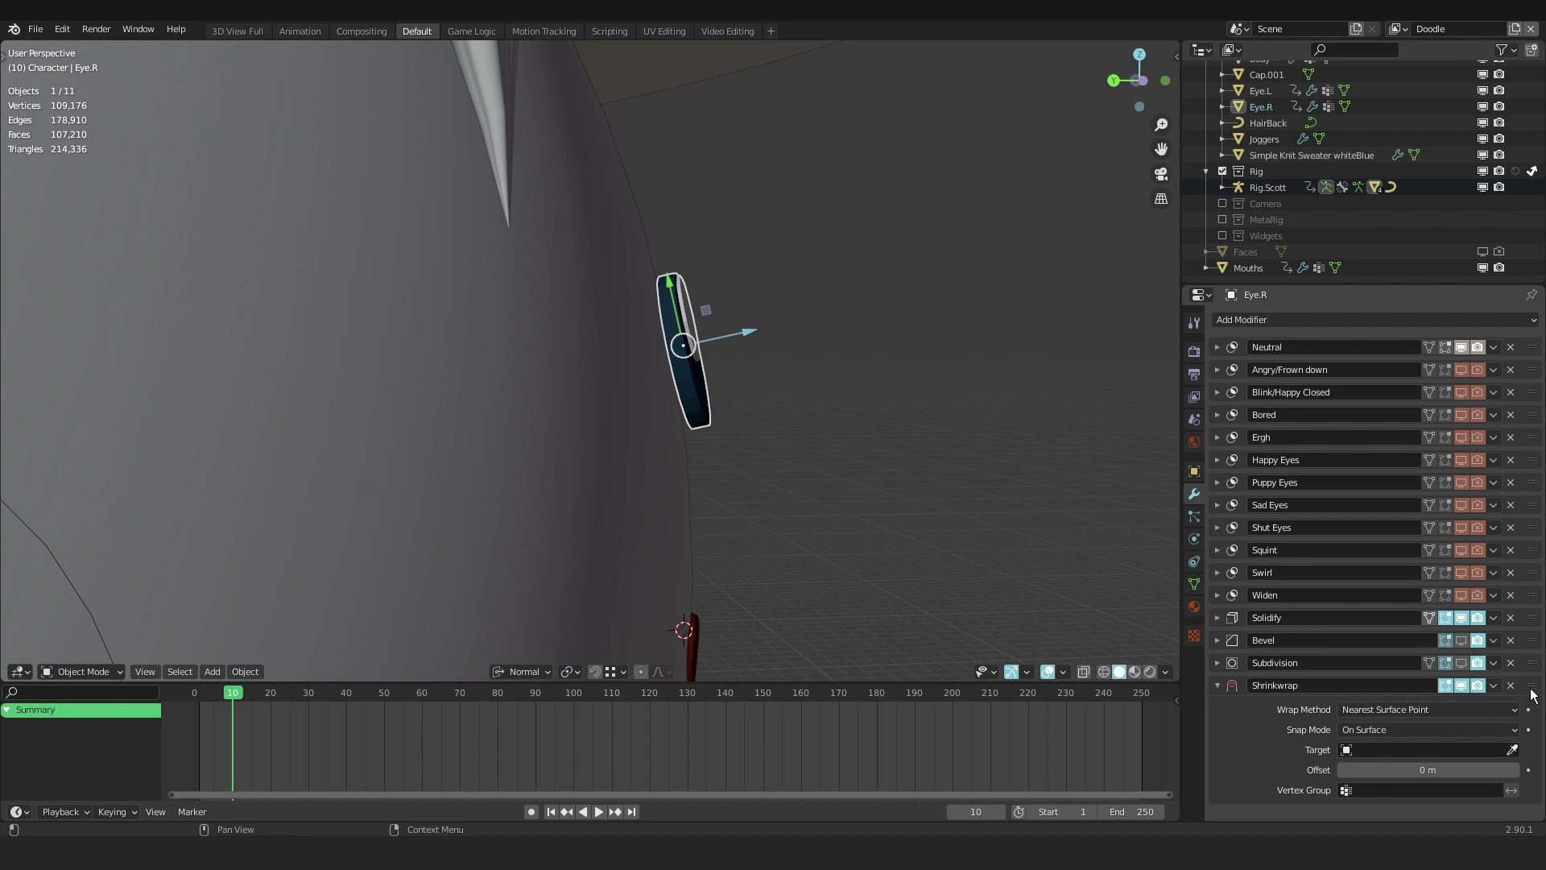
{"action": "left_click_drag", "start_coordinate": [1534, 689], "coordinate": [1537, 327]}
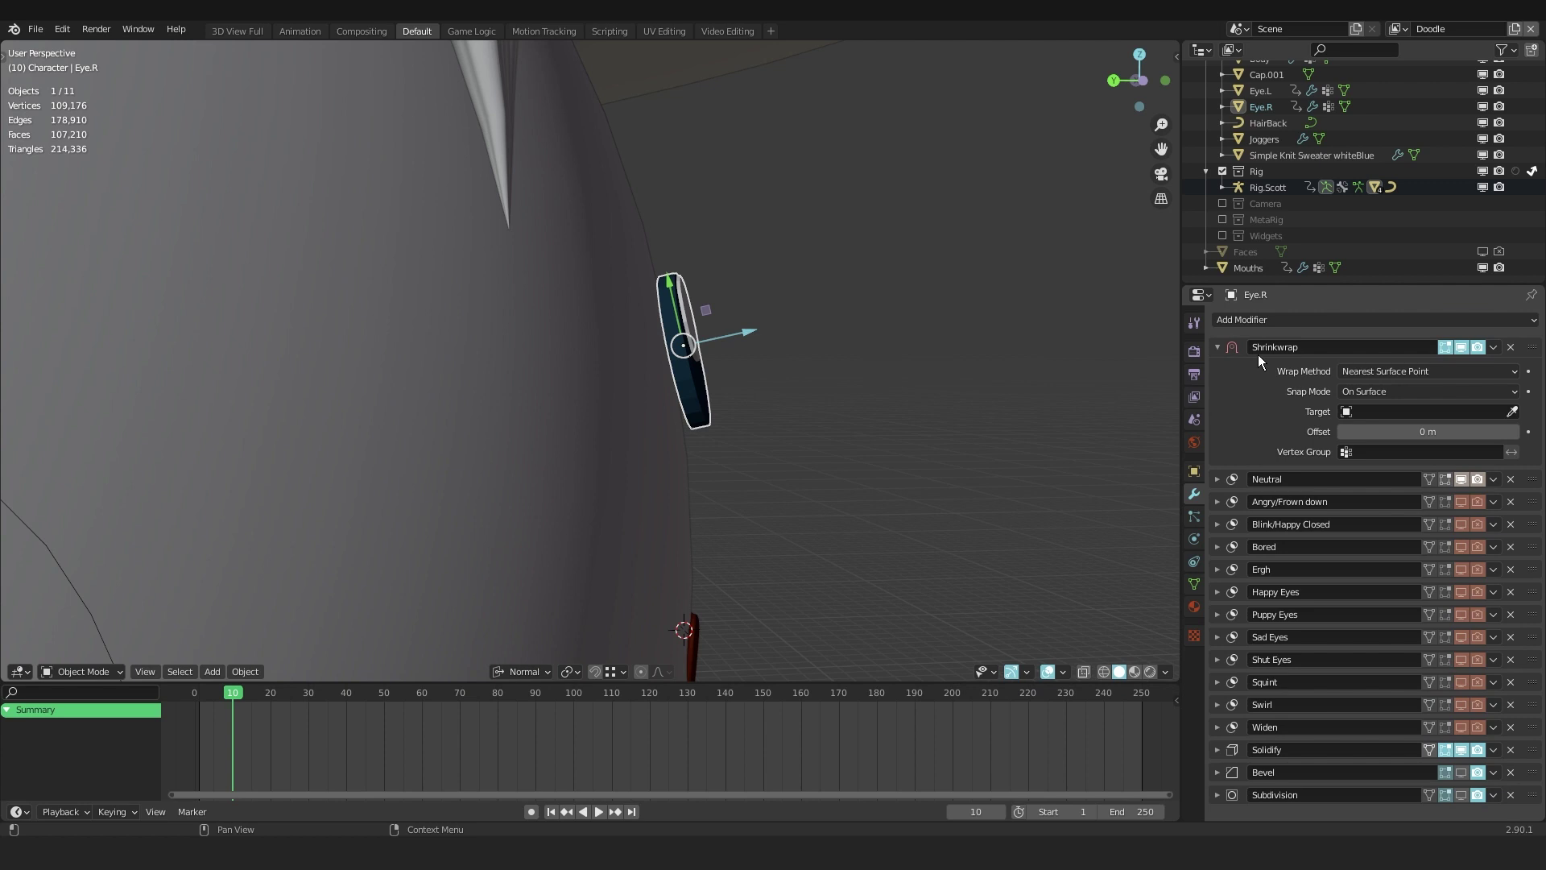
{"action": "left_click", "coordinate": [1512, 412]}
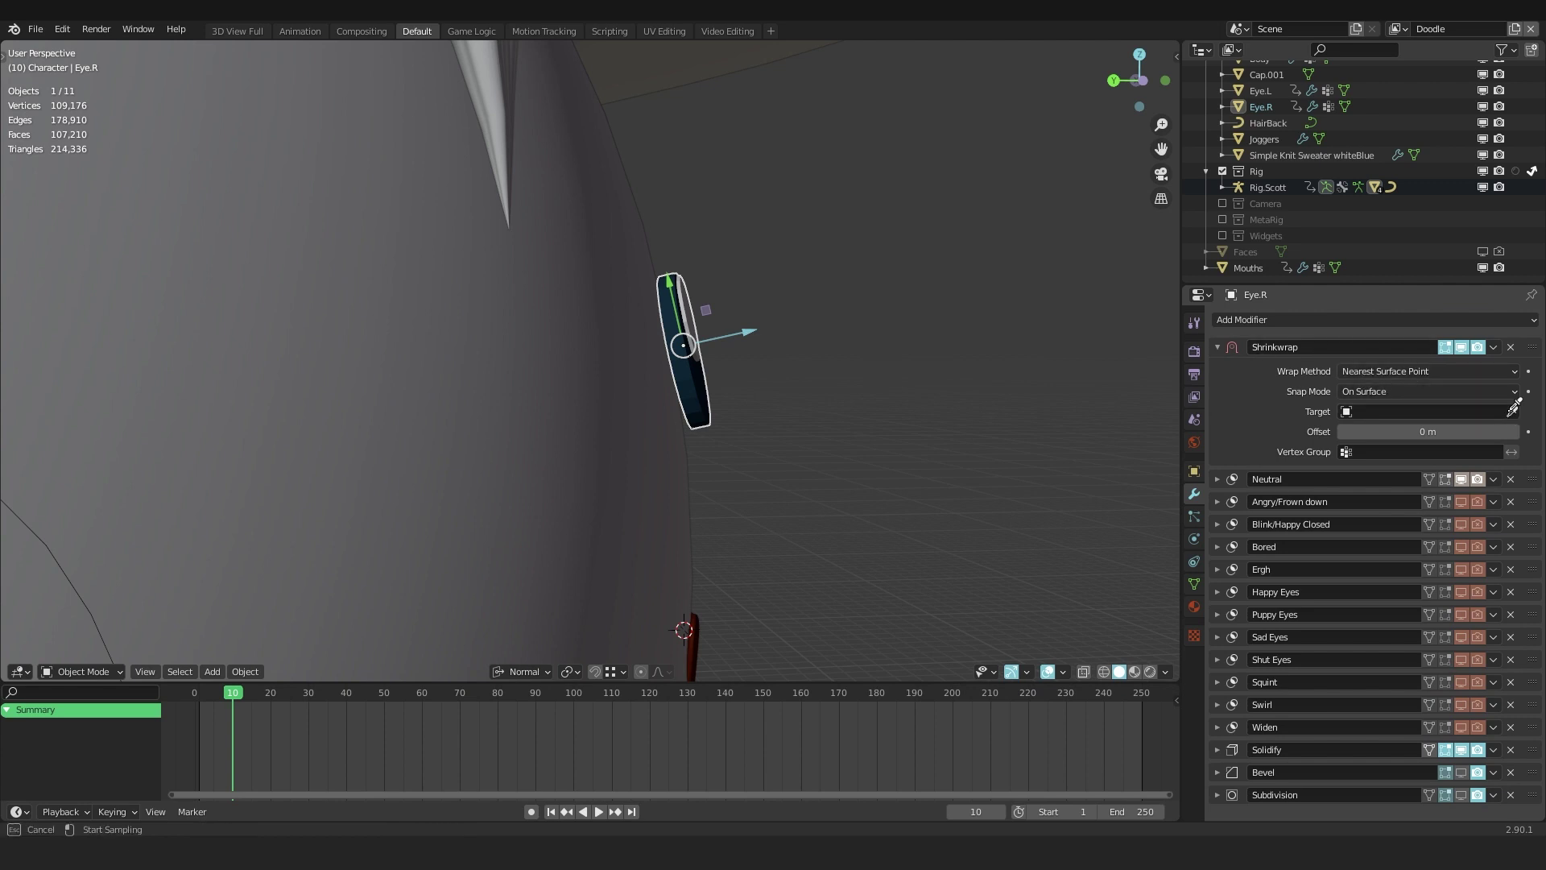
{"action": "left_click", "coordinate": [562, 385]}
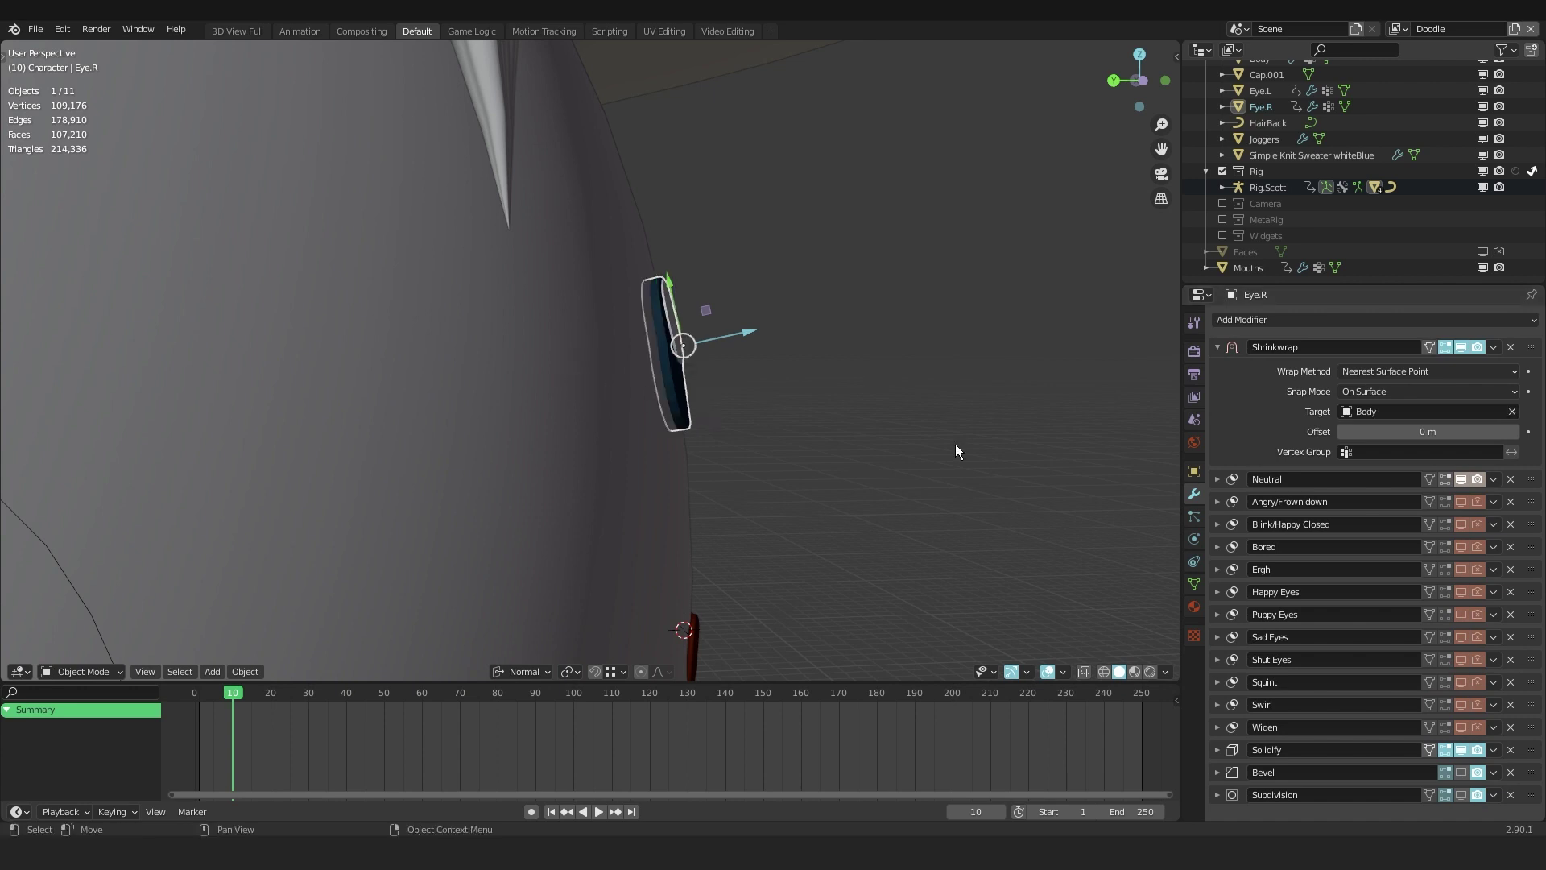
- Compare the eye with and without the Shrinkwrap modifier by switching its viewport display off and on
{"action": "left_click", "coordinate": [1462, 347]}
{"action": "left_click", "coordinate": [1462, 347]}
{"action": "left_click", "coordinate": [1461, 347]}
{"action": "left_click", "coordinate": [1461, 347]}
{"action": "left_click", "coordinate": [1462, 347]}
{"action": "left_click", "coordinate": [1462, 348]}
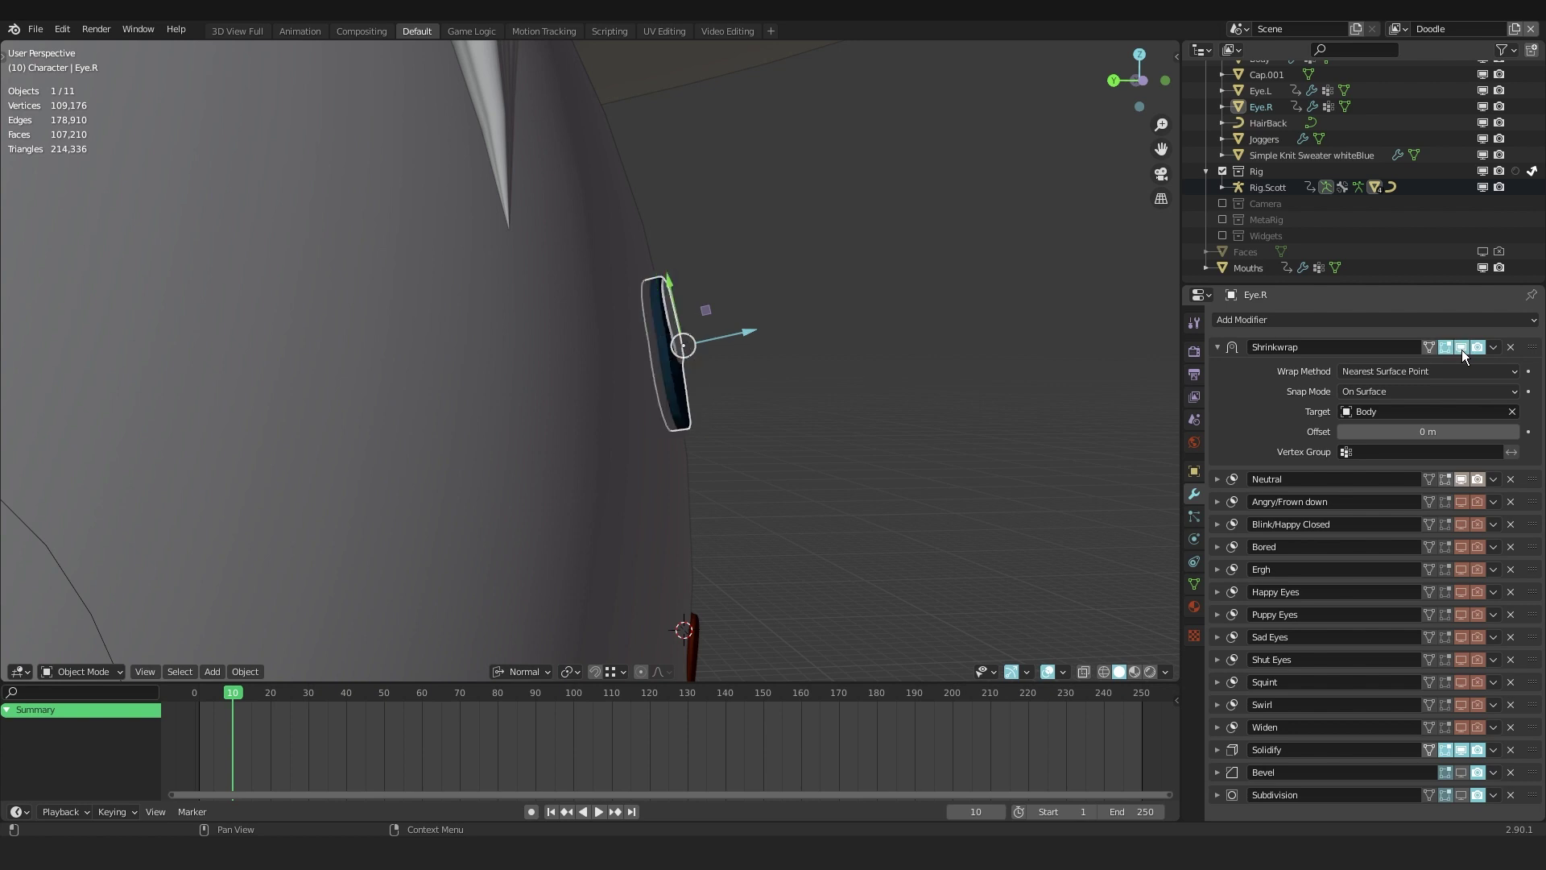
- Set the Shrinkwrap wrap method to Project, testing the projection directions and leaving both Negative and Positive enabled
{"action": "left_click", "coordinate": [1371, 371]}
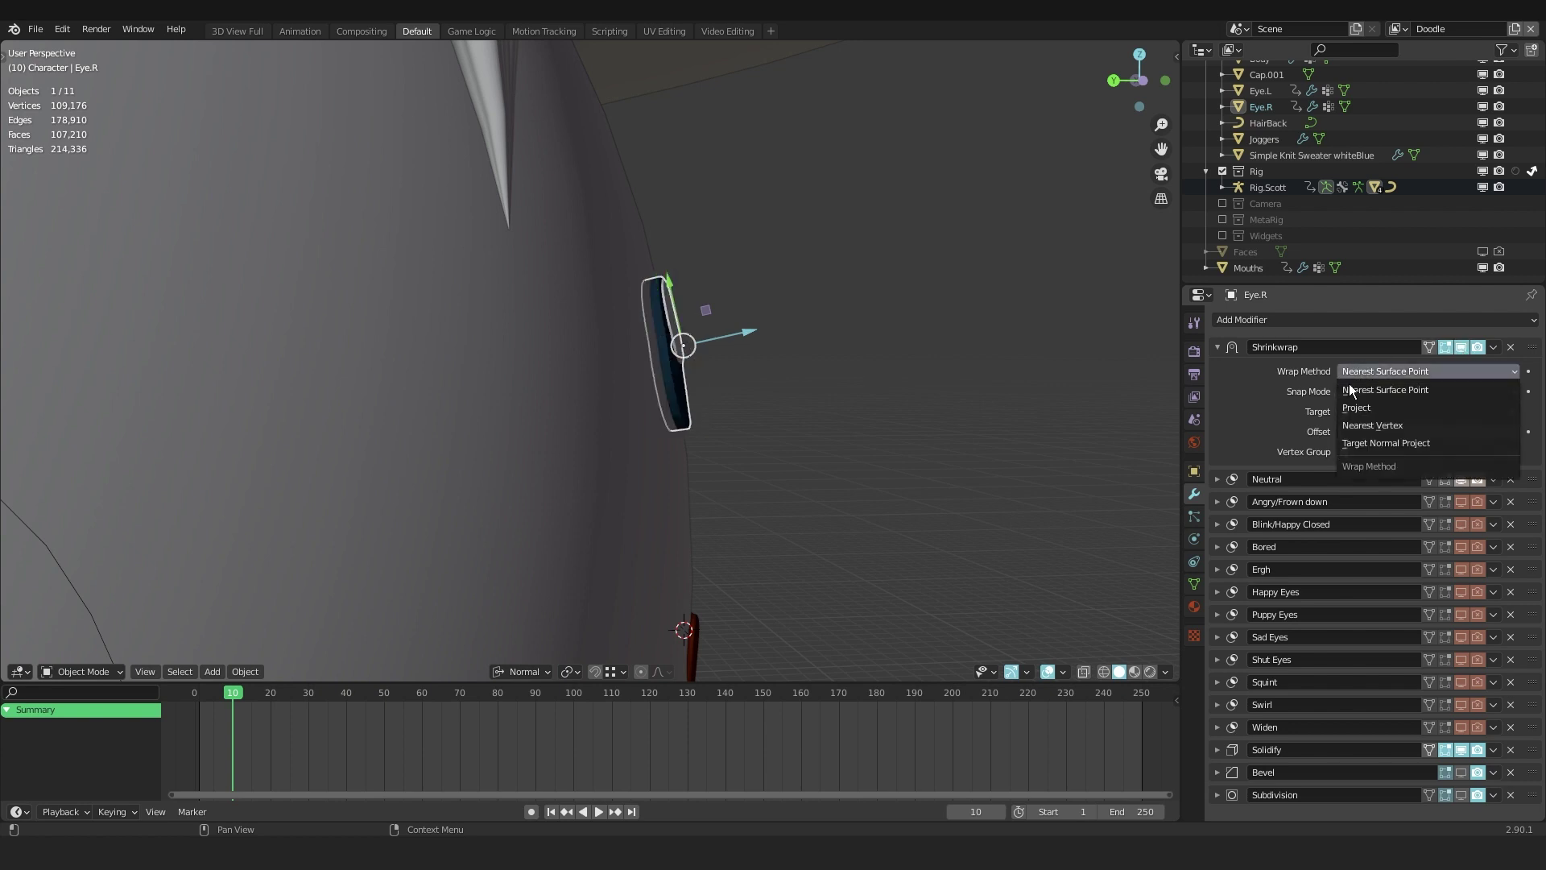
{"action": "left_click", "coordinate": [1359, 408]}
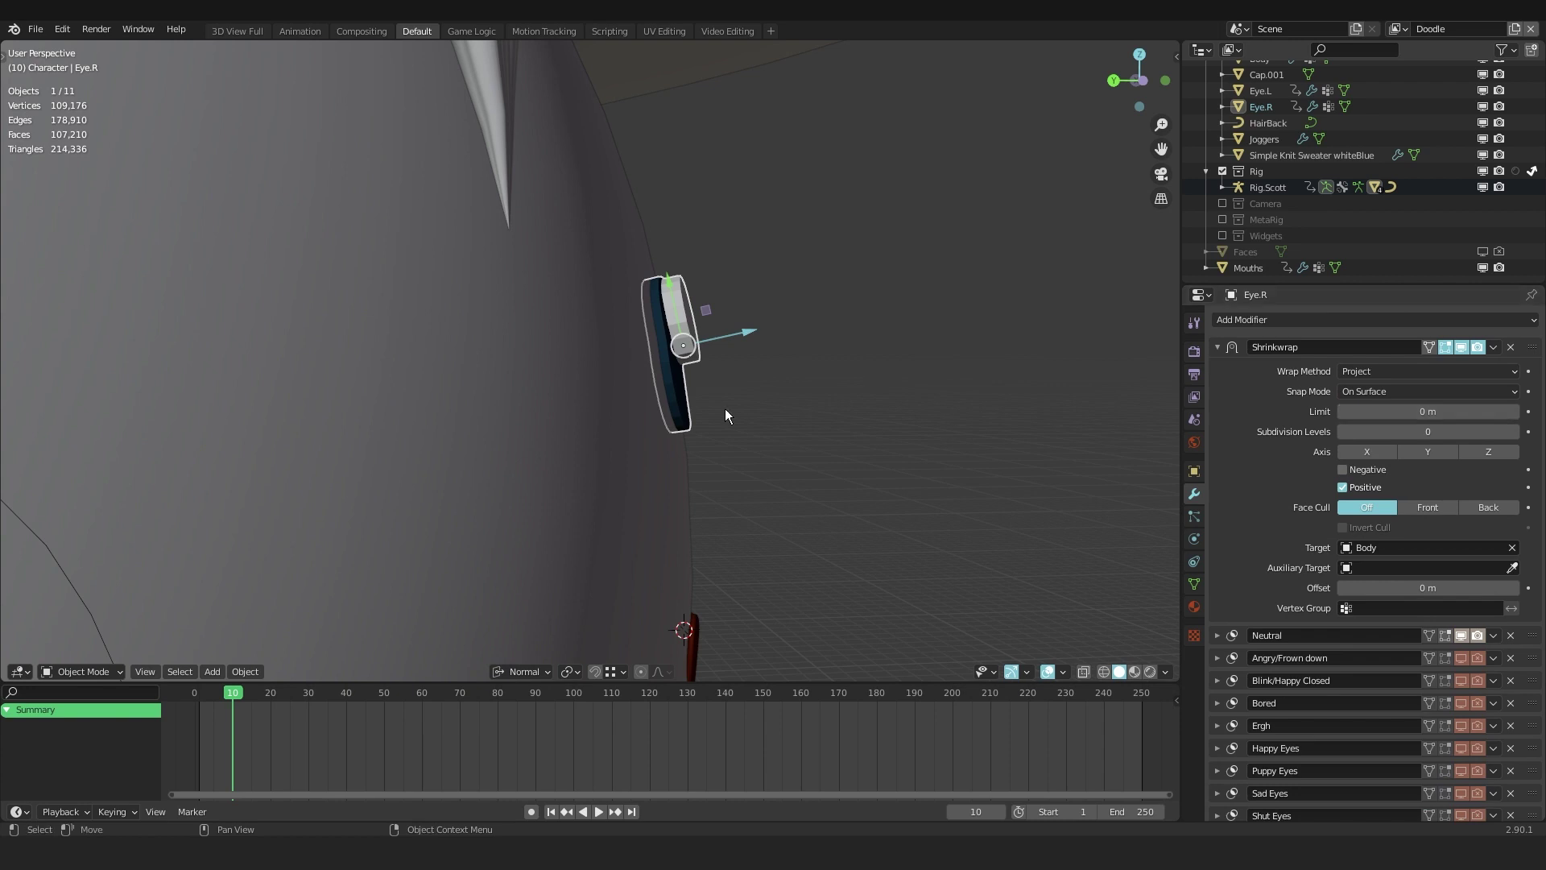
{"action": "left_click", "coordinate": [1342, 487]}
{"action": "left_click", "coordinate": [1342, 471]}
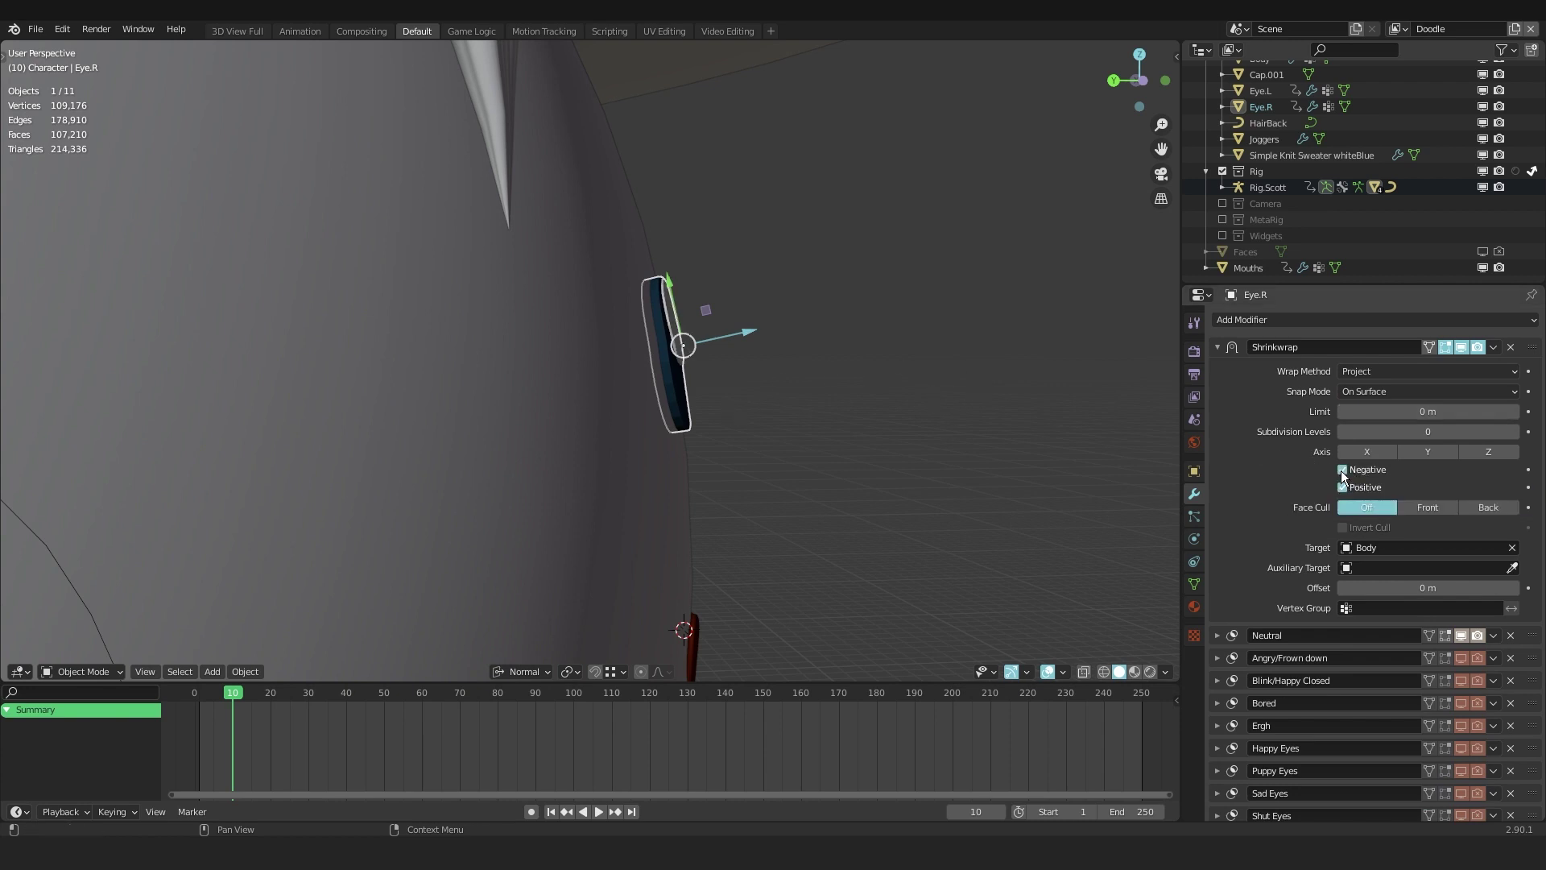
{"action": "left_click", "coordinate": [1341, 471]}
{"action": "left_click", "coordinate": [1342, 472]}
{"action": "left_click", "coordinate": [1342, 487]}
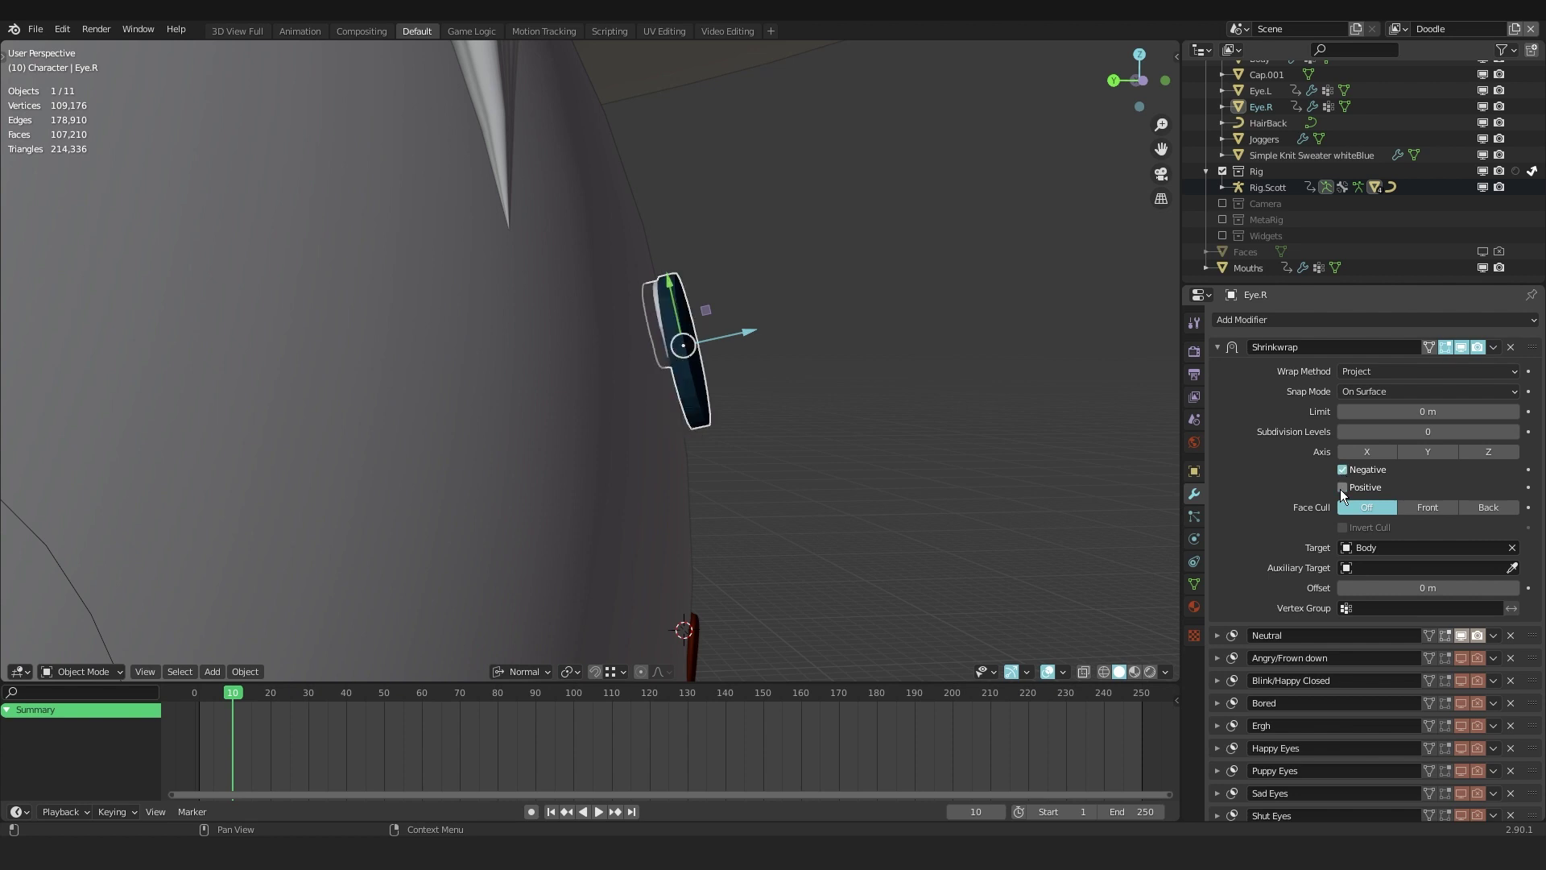
{"action": "left_click", "coordinate": [1342, 487]}
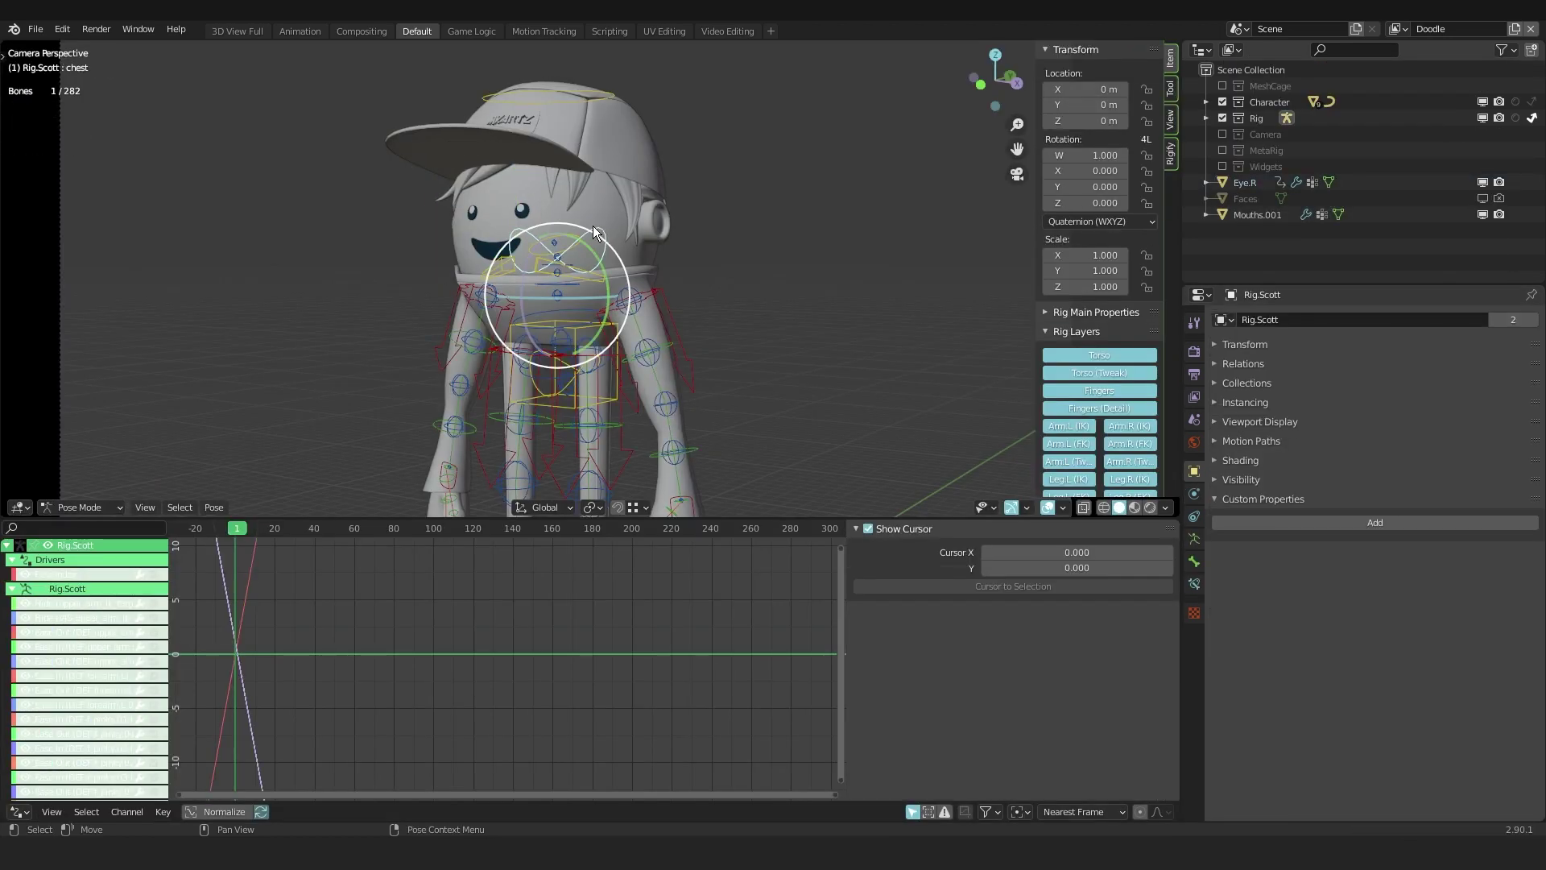
{"action": "scroll", "coordinate": [580, 201], "scroll_direction": "up", "scroll_amount": 2}
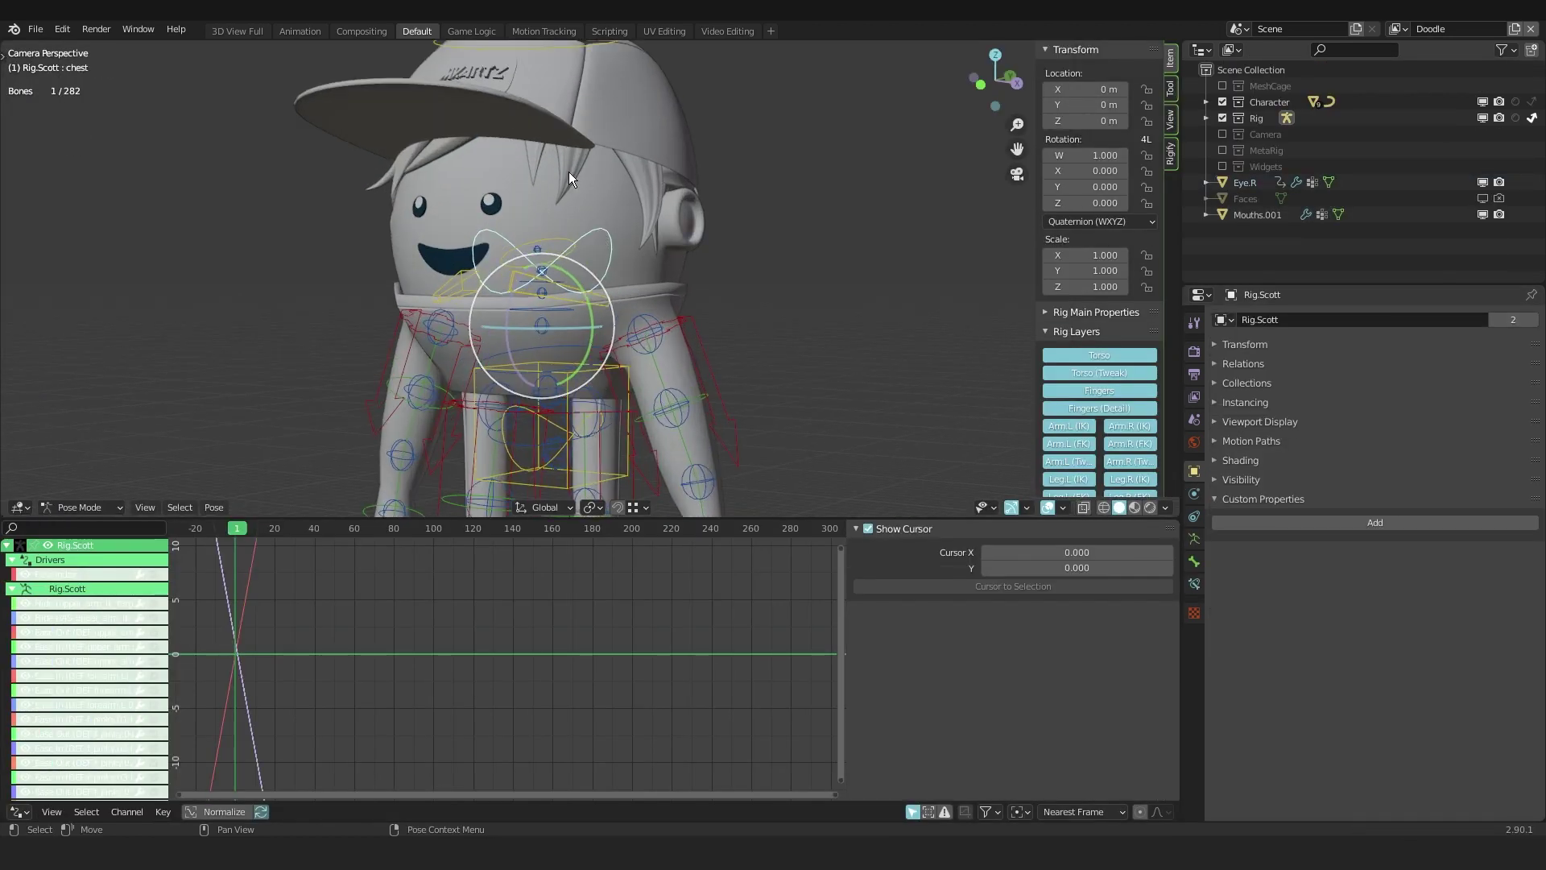
- Show the rig's deformation bone layer and snap the 3D cursor to the base of the head bone
{"action": "left_click", "coordinate": [1195, 561]}
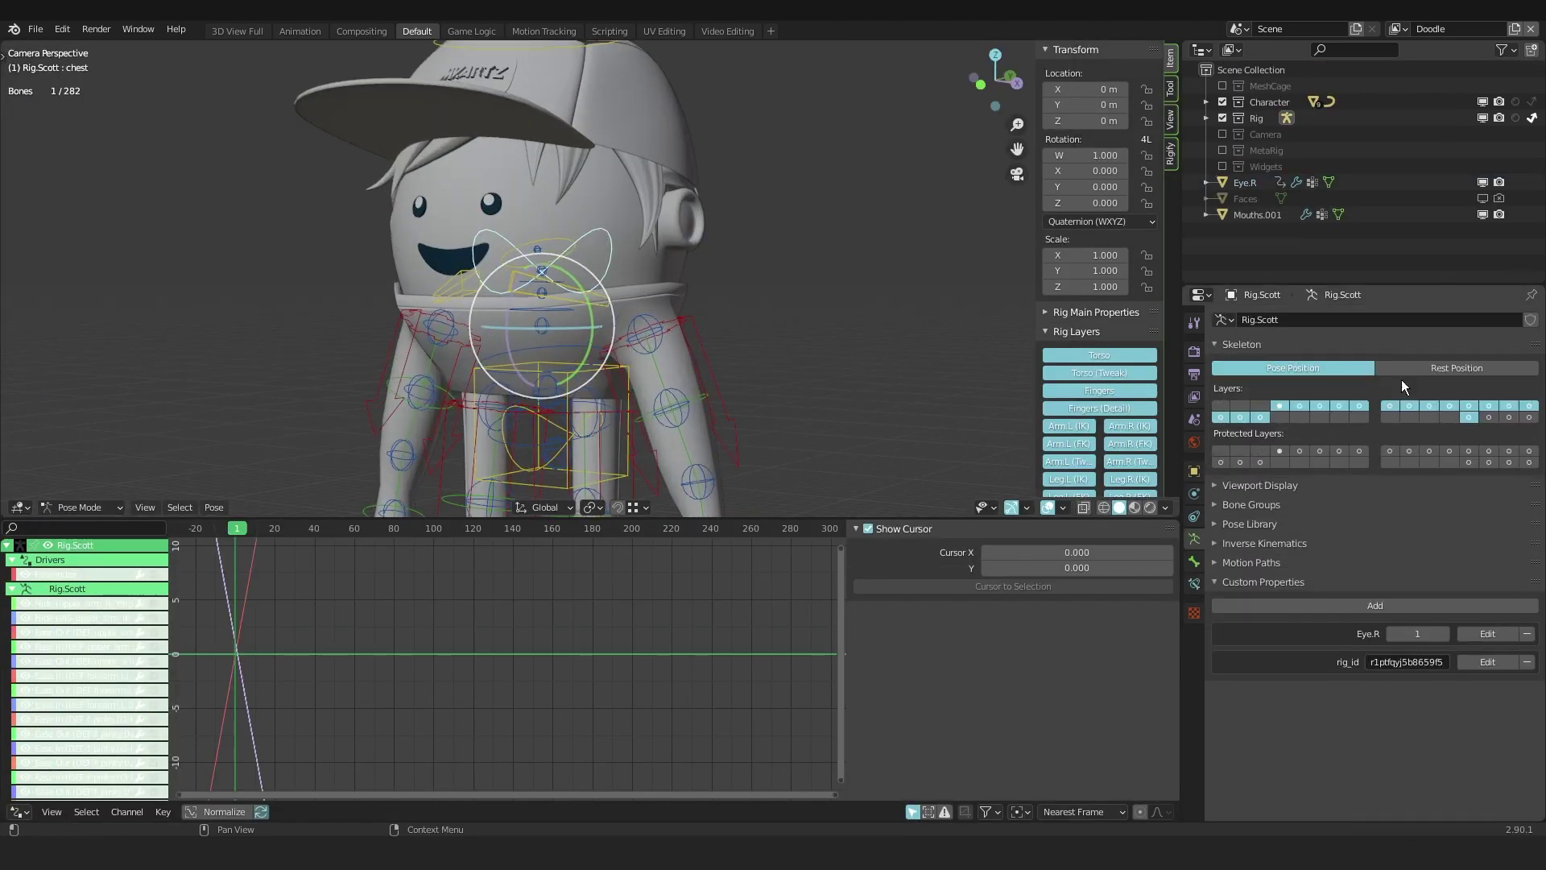
{"action": "left_click", "coordinate": [1489, 417]}
{"action": "left_click", "coordinate": [542, 211]}
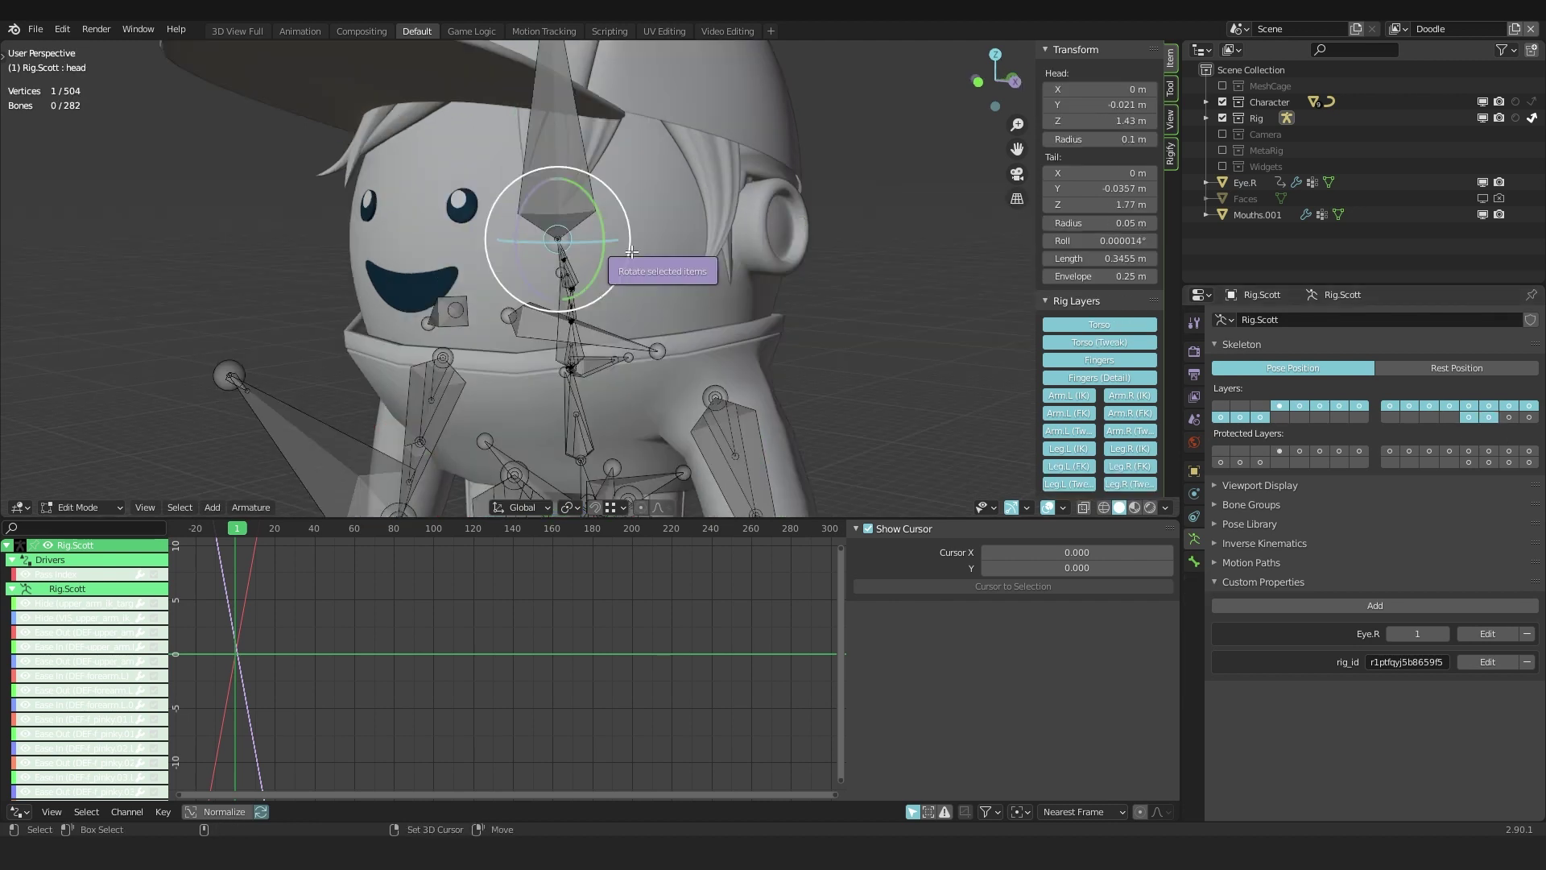
{"action": "key", "text": "shift+s"}
{"action": "left_click", "coordinate": [626, 321]}
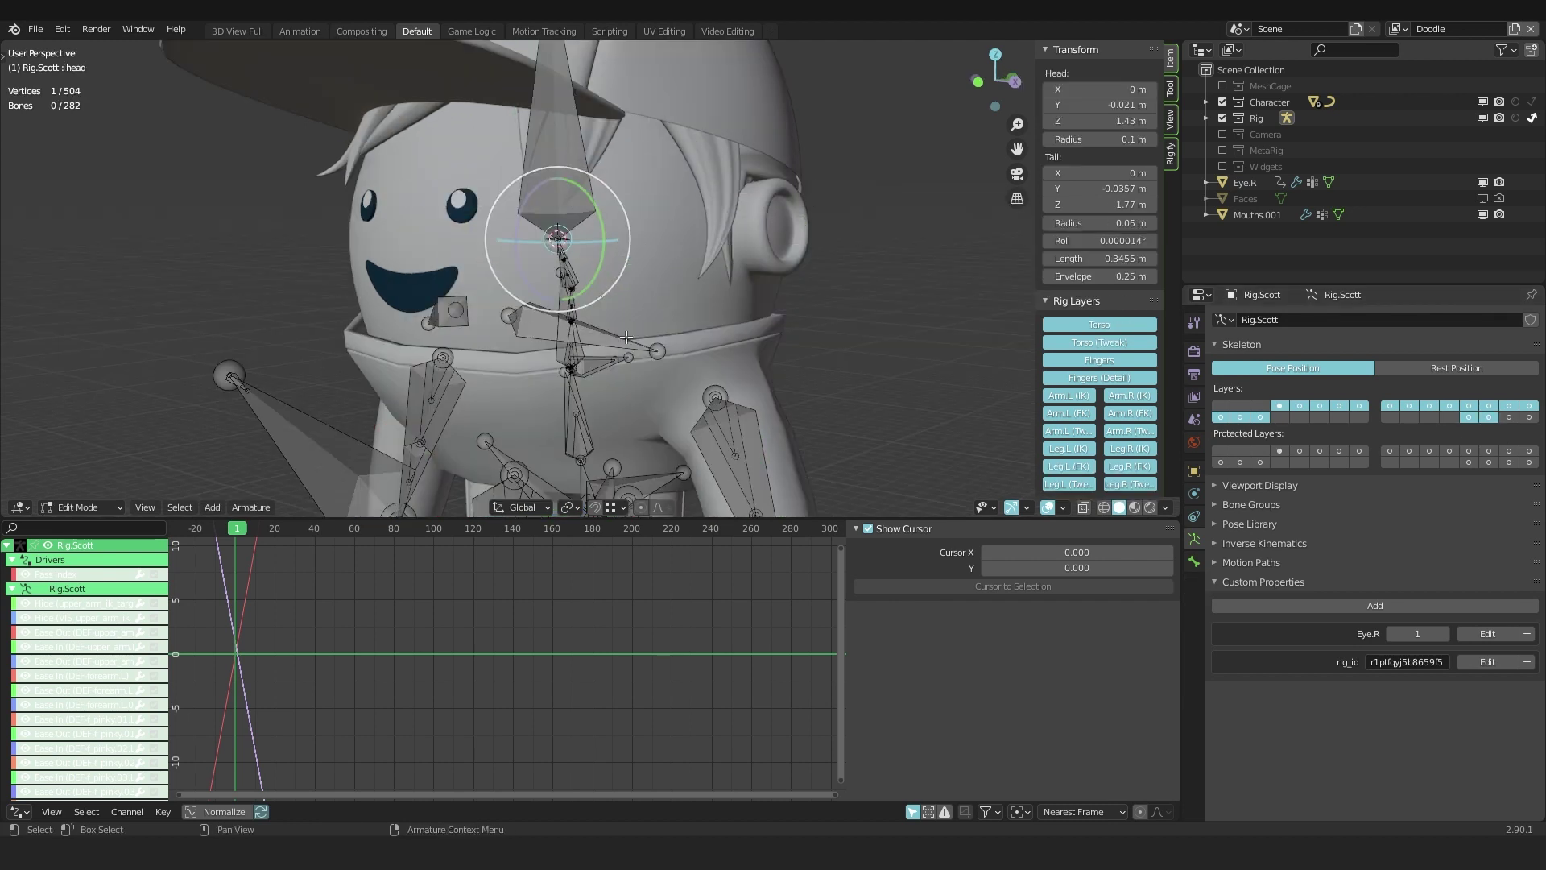
- Return the rig to Object Mode and add a single-bone armature at the 3D cursor
{"action": "key", "text": "ctrl+Tab"}
{"action": "left_click", "coordinate": [465, 314]}
{"action": "scroll", "coordinate": [600, 286], "scroll_direction": "down", "scroll_amount": 2}
{"action": "key", "text": "shift+a"}
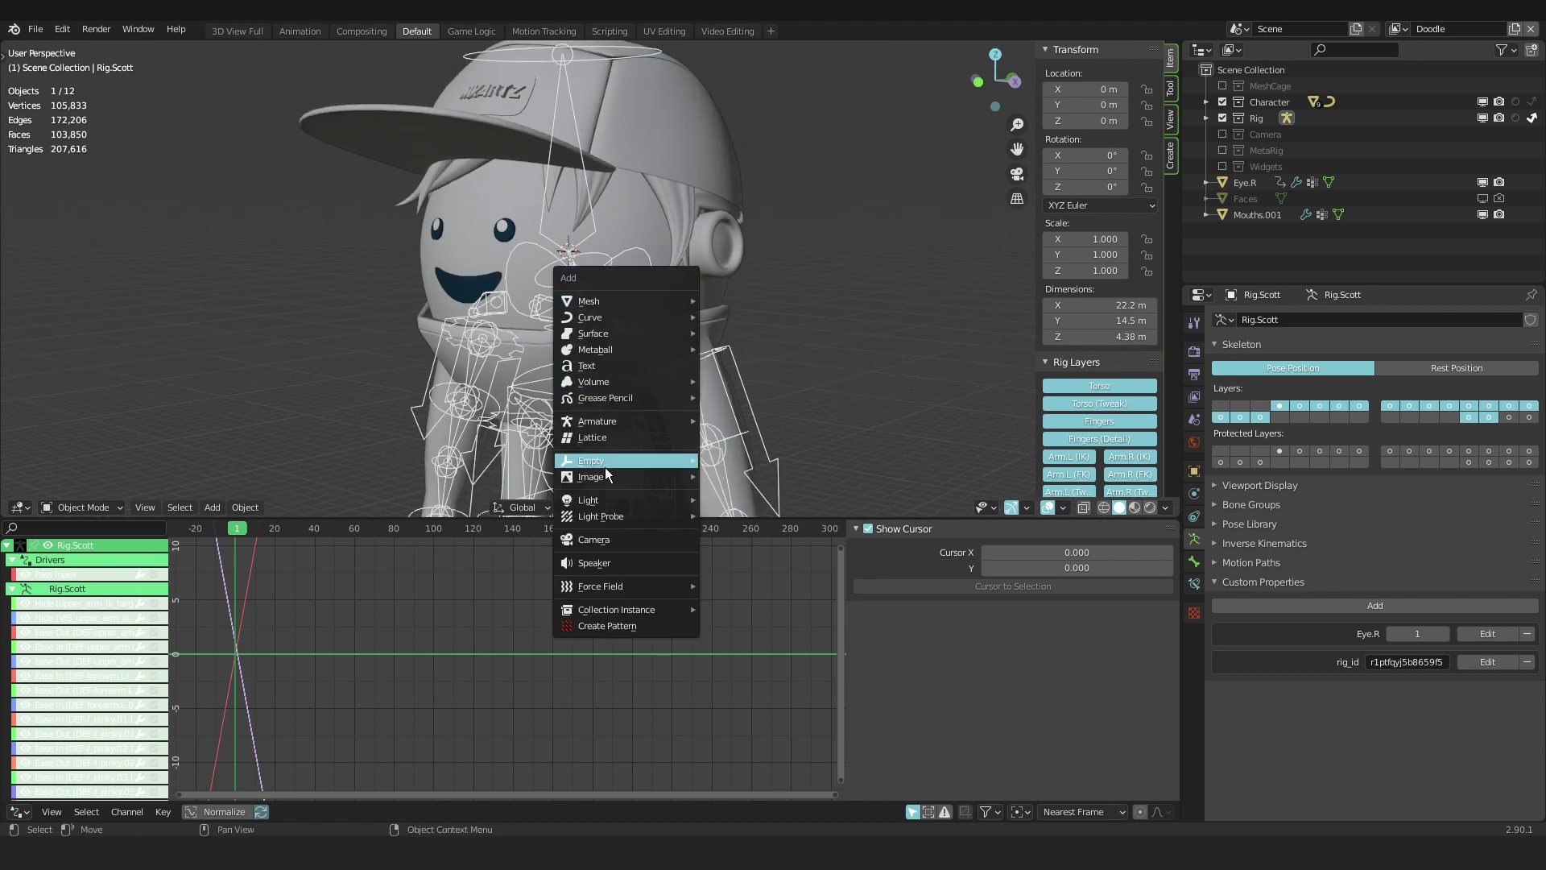
{"action": "mouse_move", "coordinate": [626, 418]}
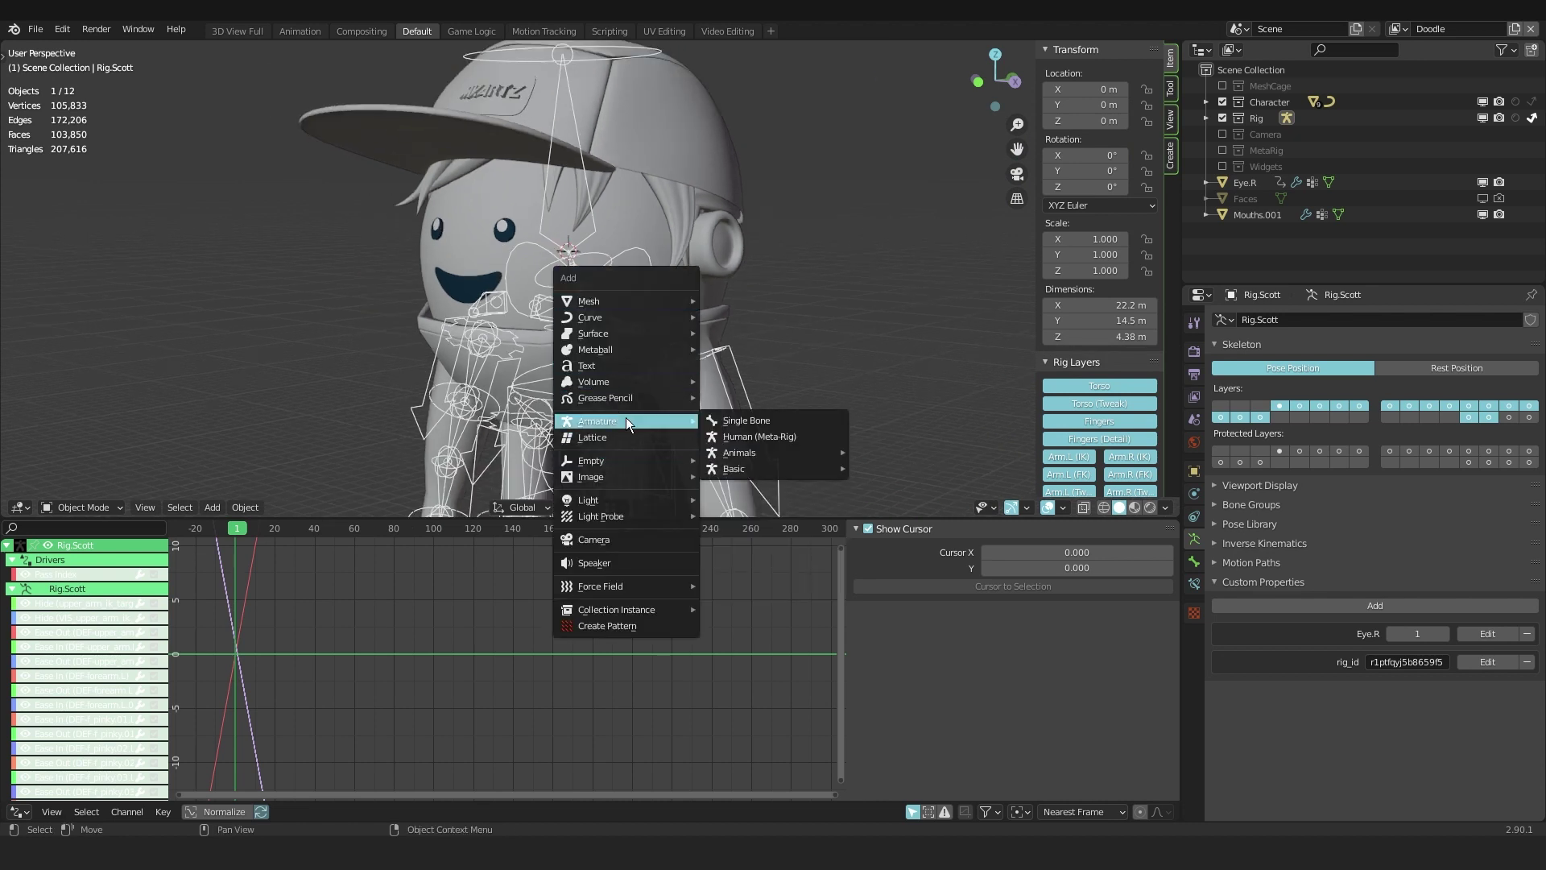
{"action": "left_click", "coordinate": [780, 420]}
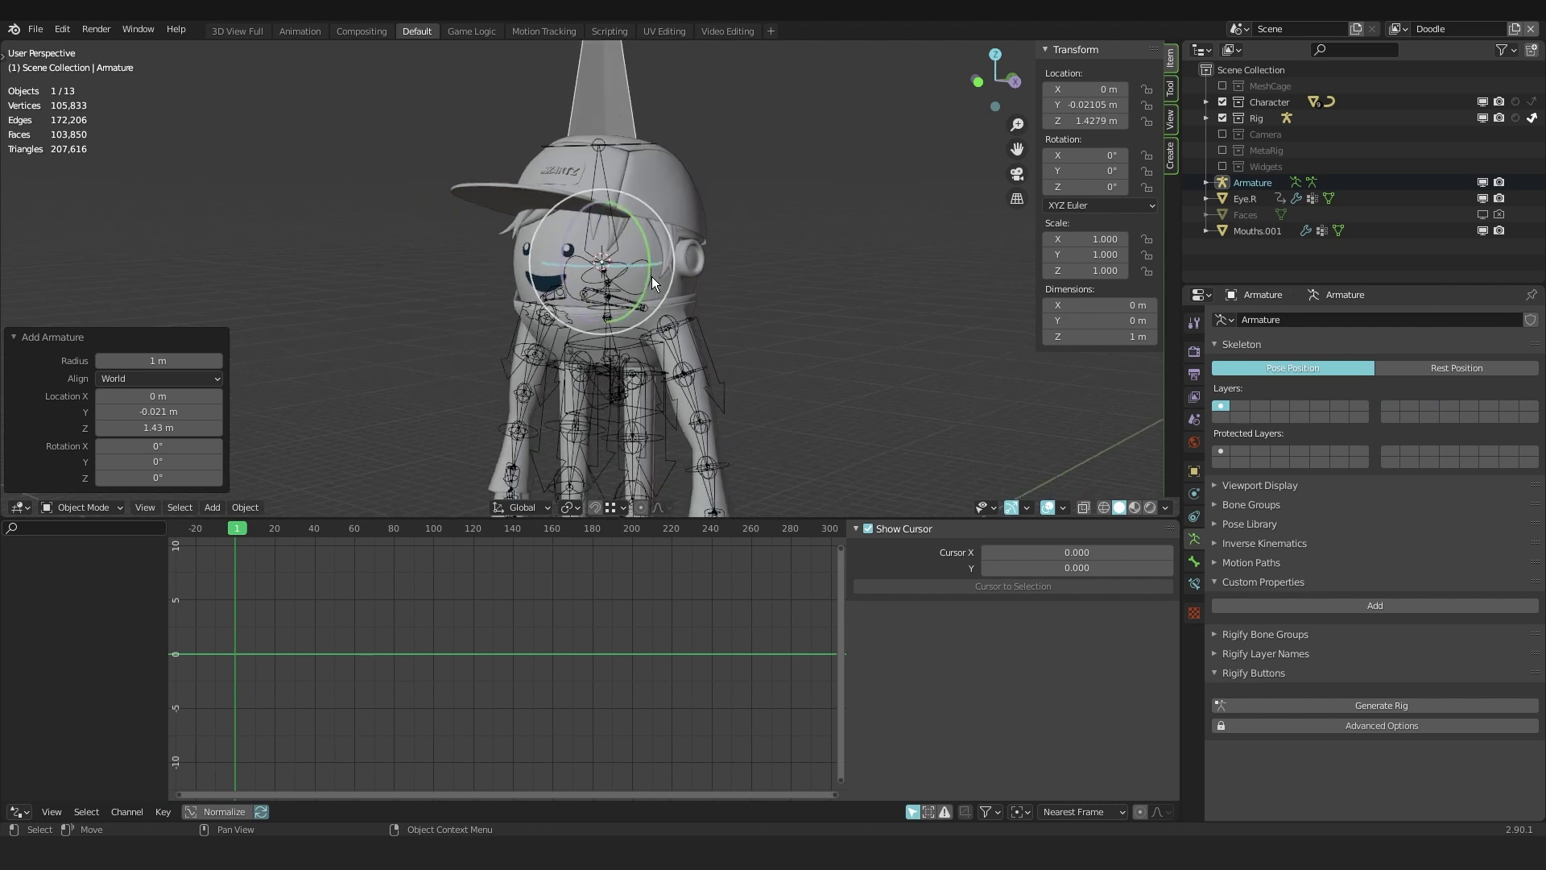
- In Edit Mode, rotate the new bone 90° around the global X axis using the 3D Cursor as pivot
{"action": "scroll", "coordinate": [651, 277], "scroll_direction": "down", "scroll_amount": 2}
{"action": "middle_click_drag", "start_coordinate": [689, 188], "coordinate": [631, 273], "text": "shift"}
{"action": "scroll", "coordinate": [630, 273], "scroll_direction": "up", "scroll_amount": 3}
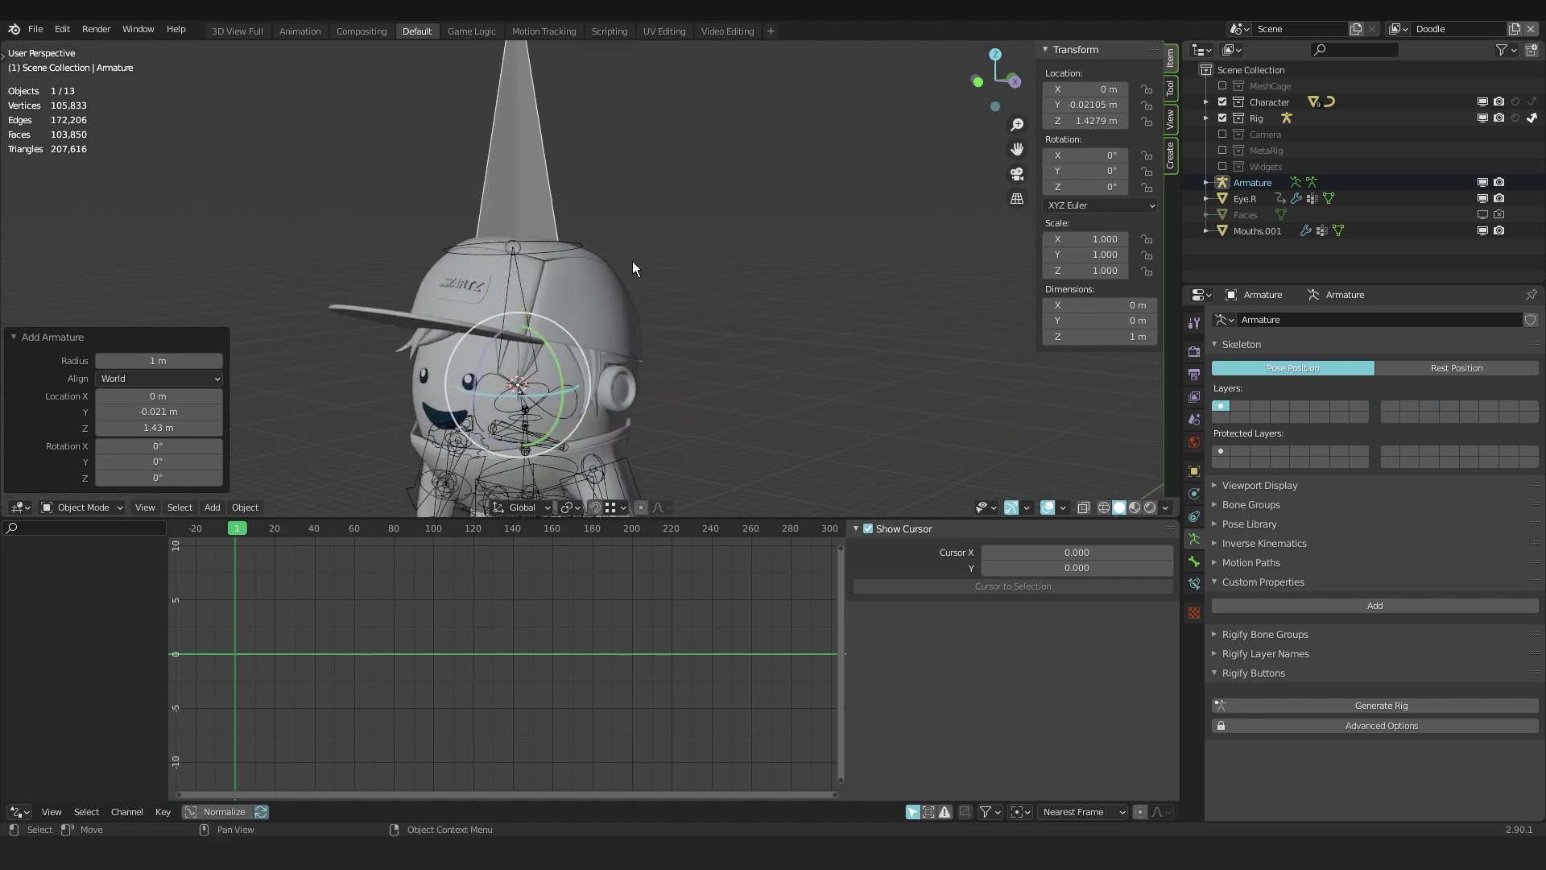
{"action": "key", "text": "ctrl+Tab"}
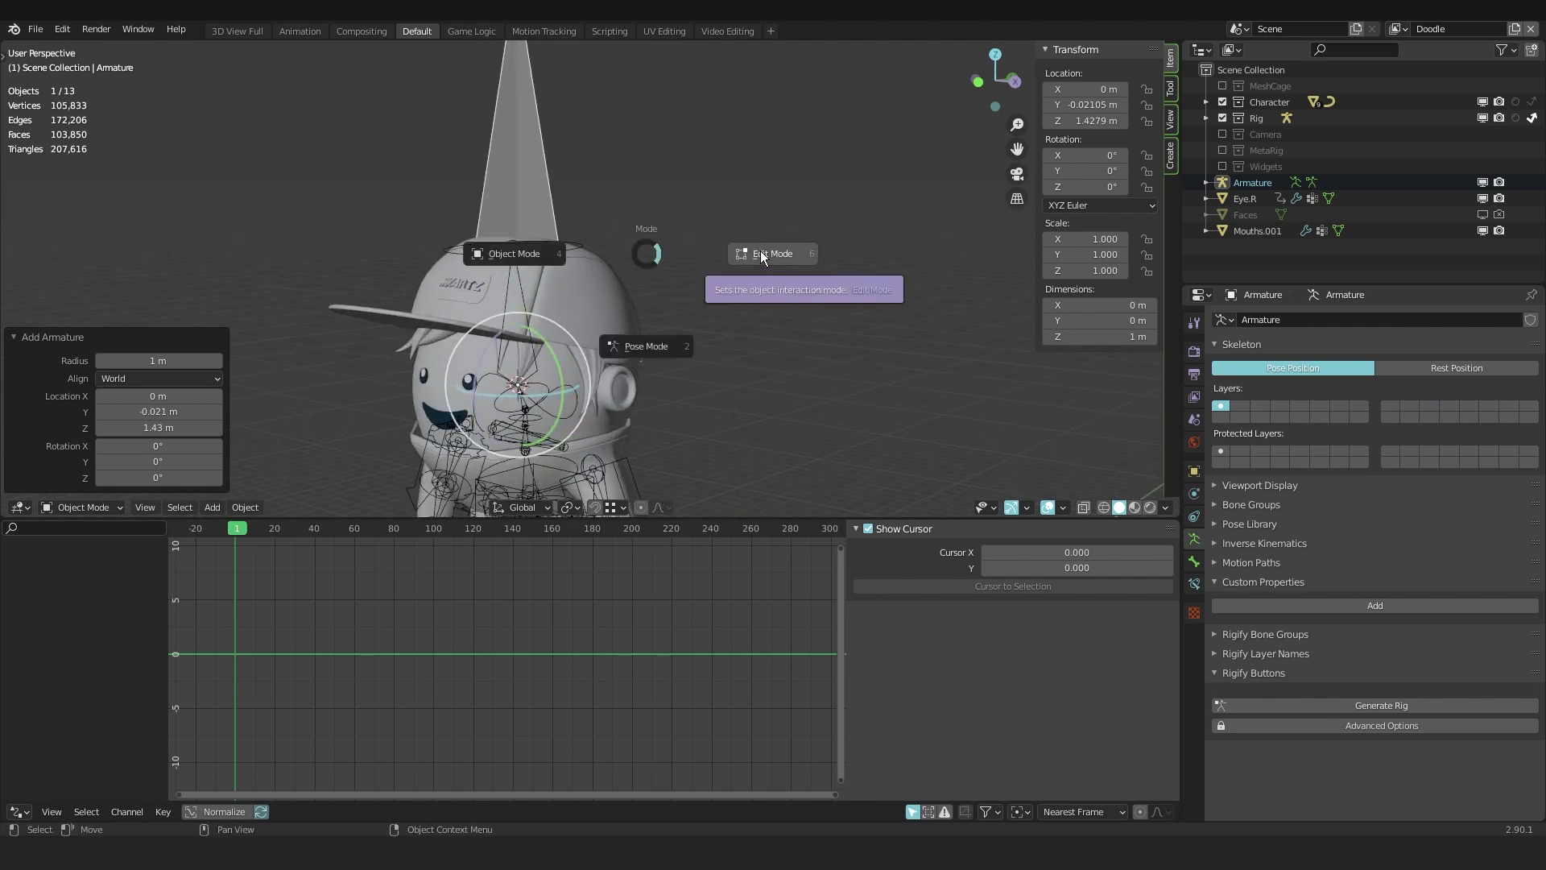
{"action": "left_click", "coordinate": [761, 256]}
{"action": "middle_click_drag", "start_coordinate": [513, 235], "coordinate": [561, 242]}
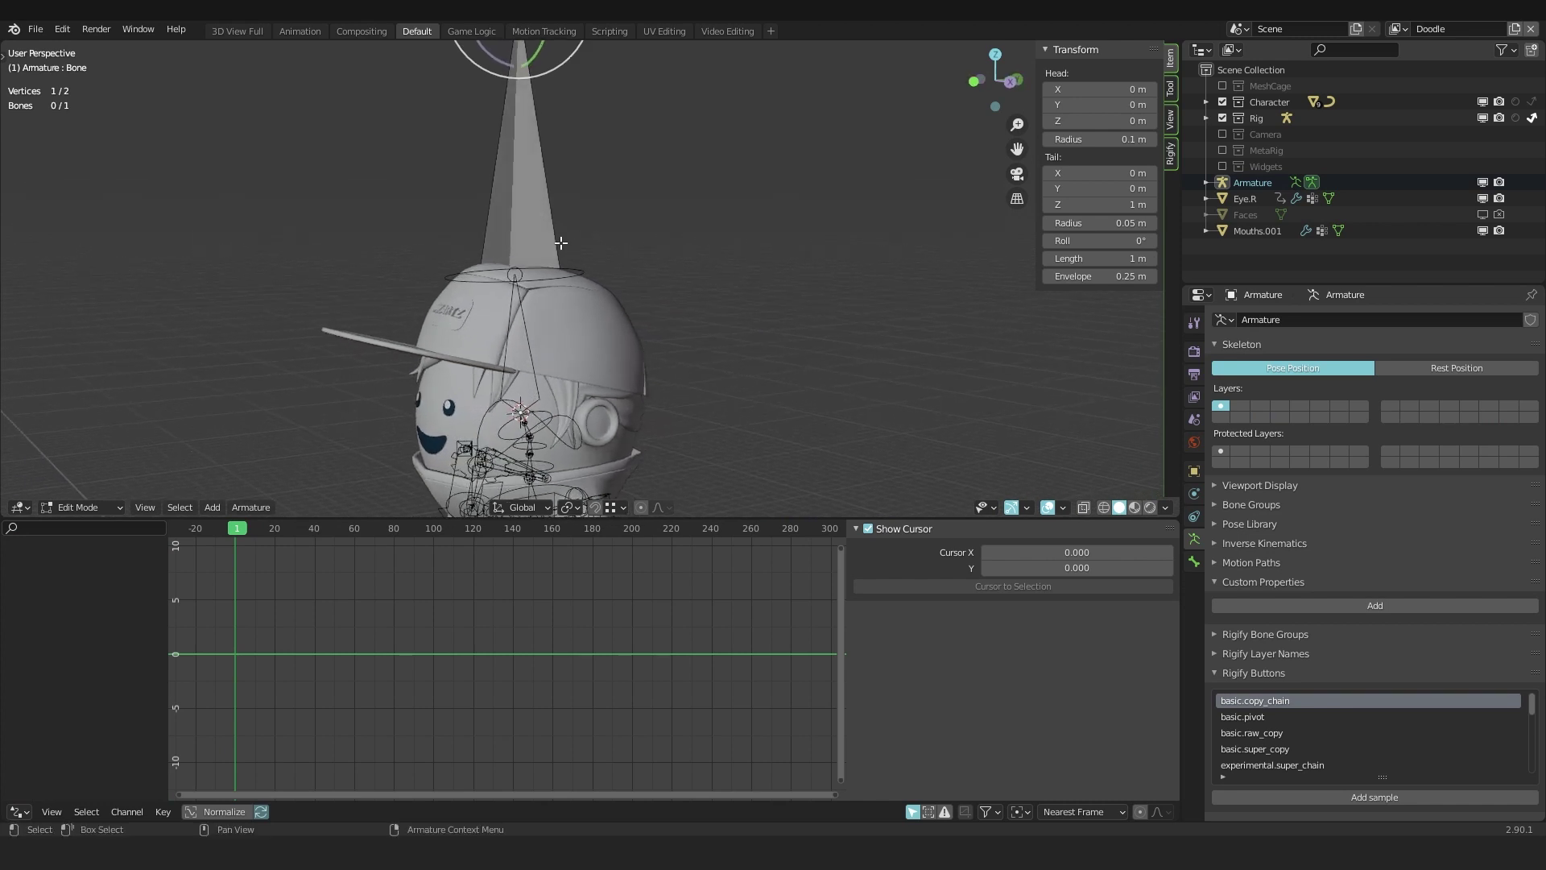
{"action": "left_click", "coordinate": [550, 226]}
{"action": "key", "text": "period"}
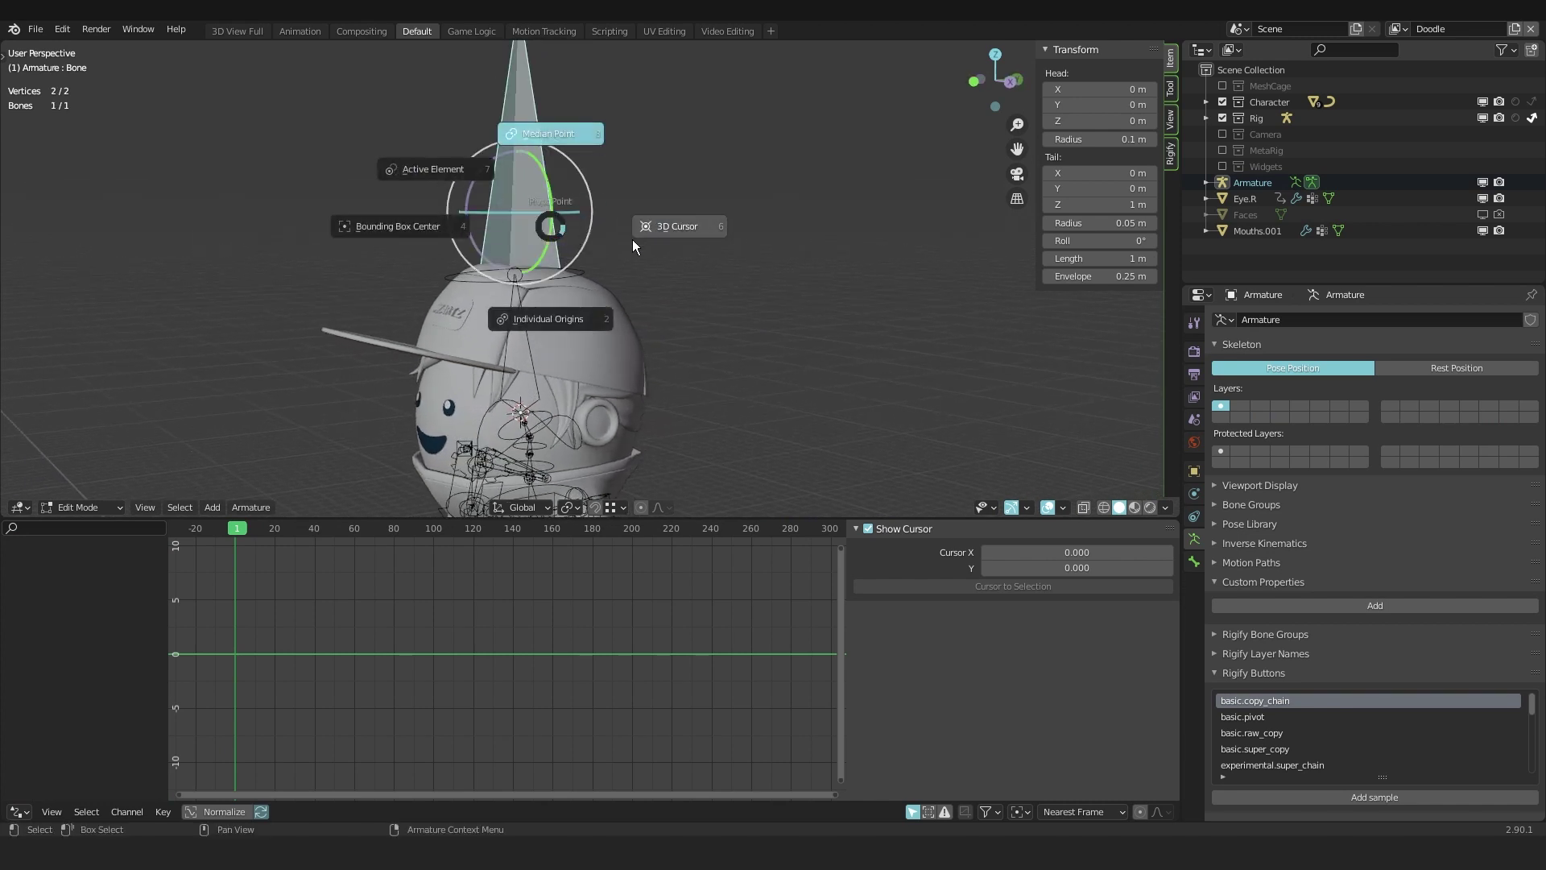
{"action": "left_click", "coordinate": [648, 227]}
{"action": "type", "text": "rx"}
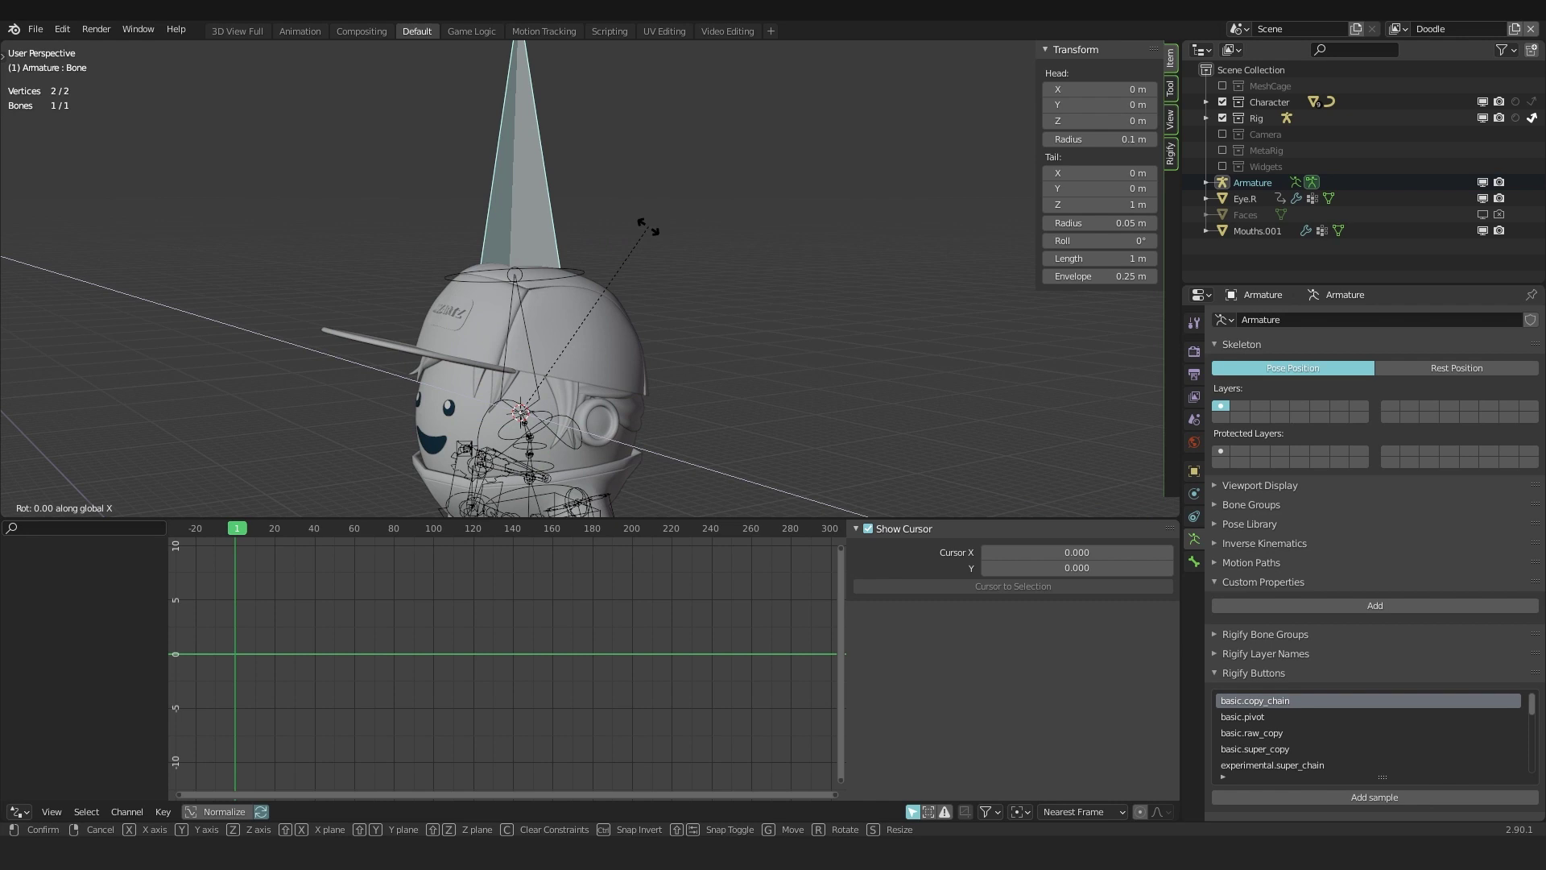
{"action": "type", "text": "90"}
{"action": "key", "text": "Return"}
- Shorten the bone by moving its tail about 0.675 m along Y until the tip sits just in front of the face
{"action": "middle_click_drag", "start_coordinate": [646, 222], "coordinate": [259, 375]}
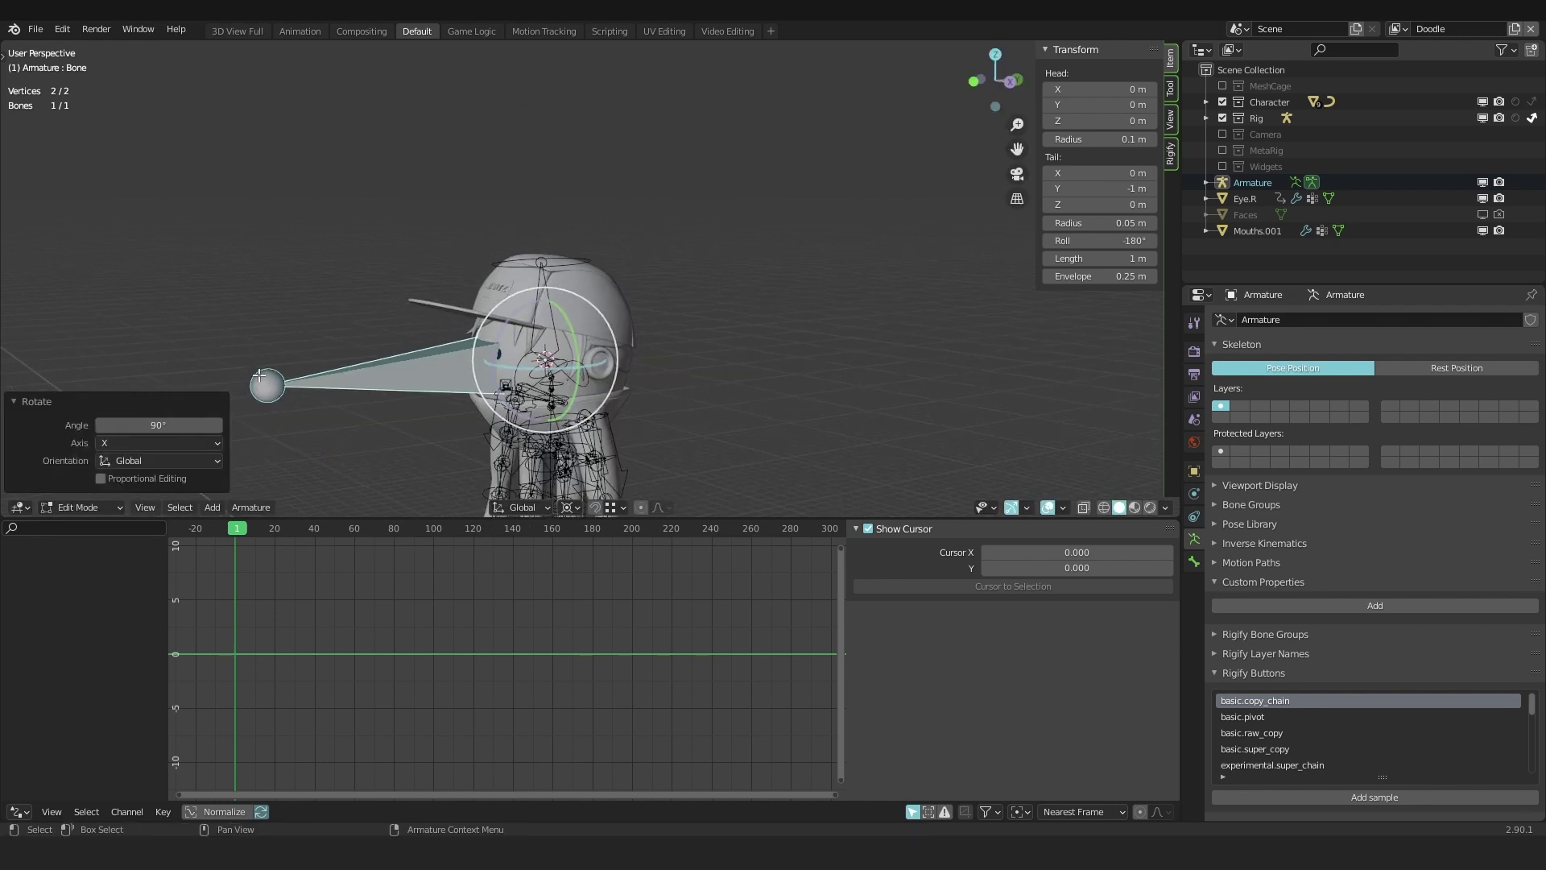
{"action": "left_click", "coordinate": [259, 375]}
{"action": "key", "text": "w"}
{"action": "left_click", "coordinate": [227, 396]}
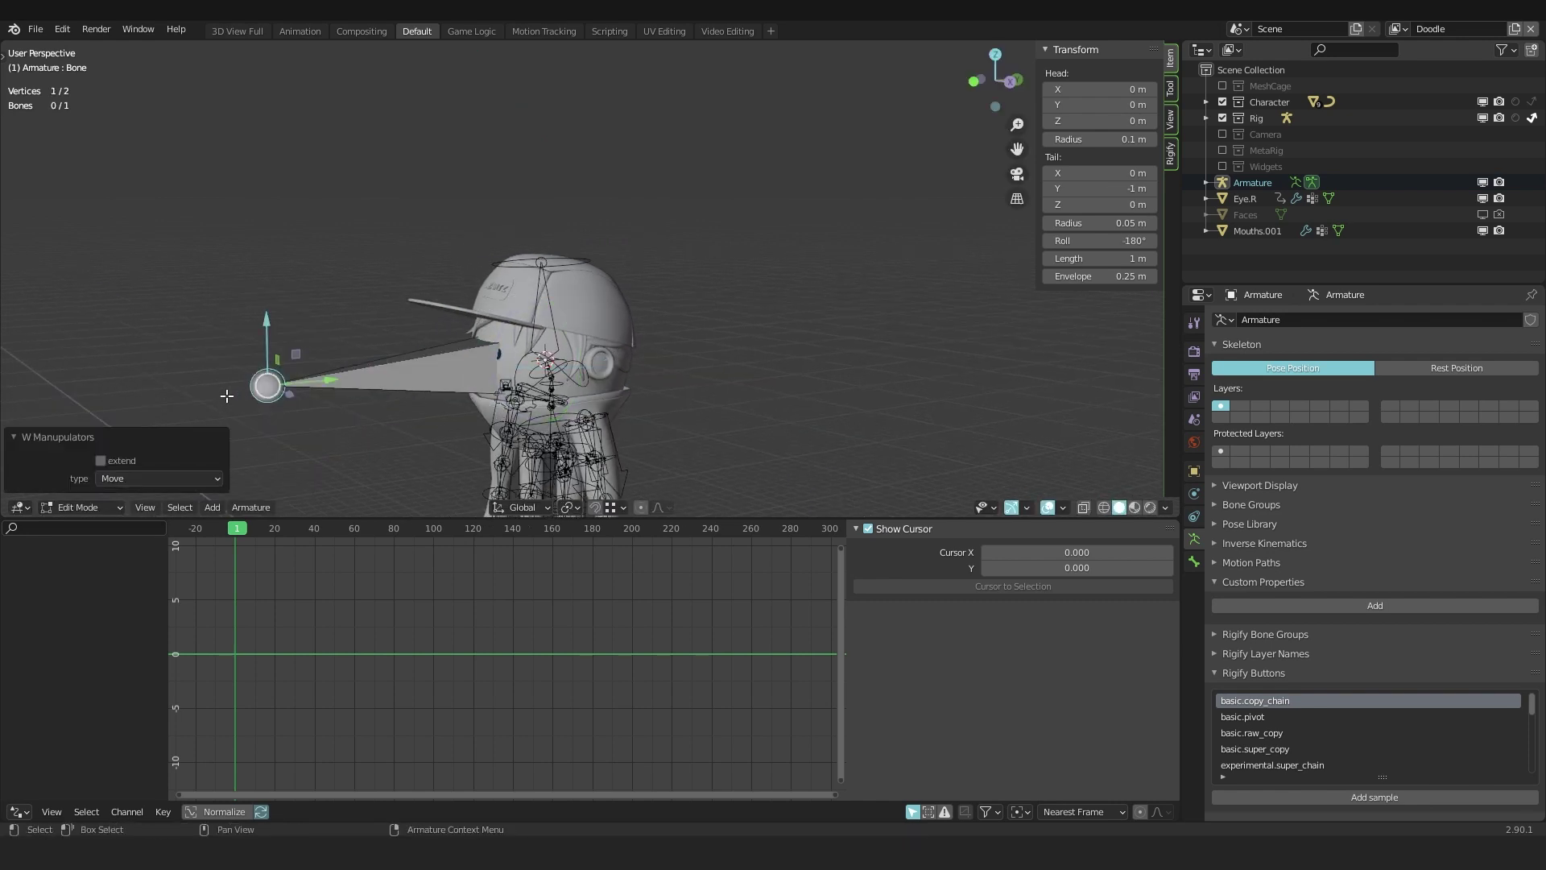
{"action": "left_click_drag", "start_coordinate": [322, 383], "coordinate": [522, 367]}
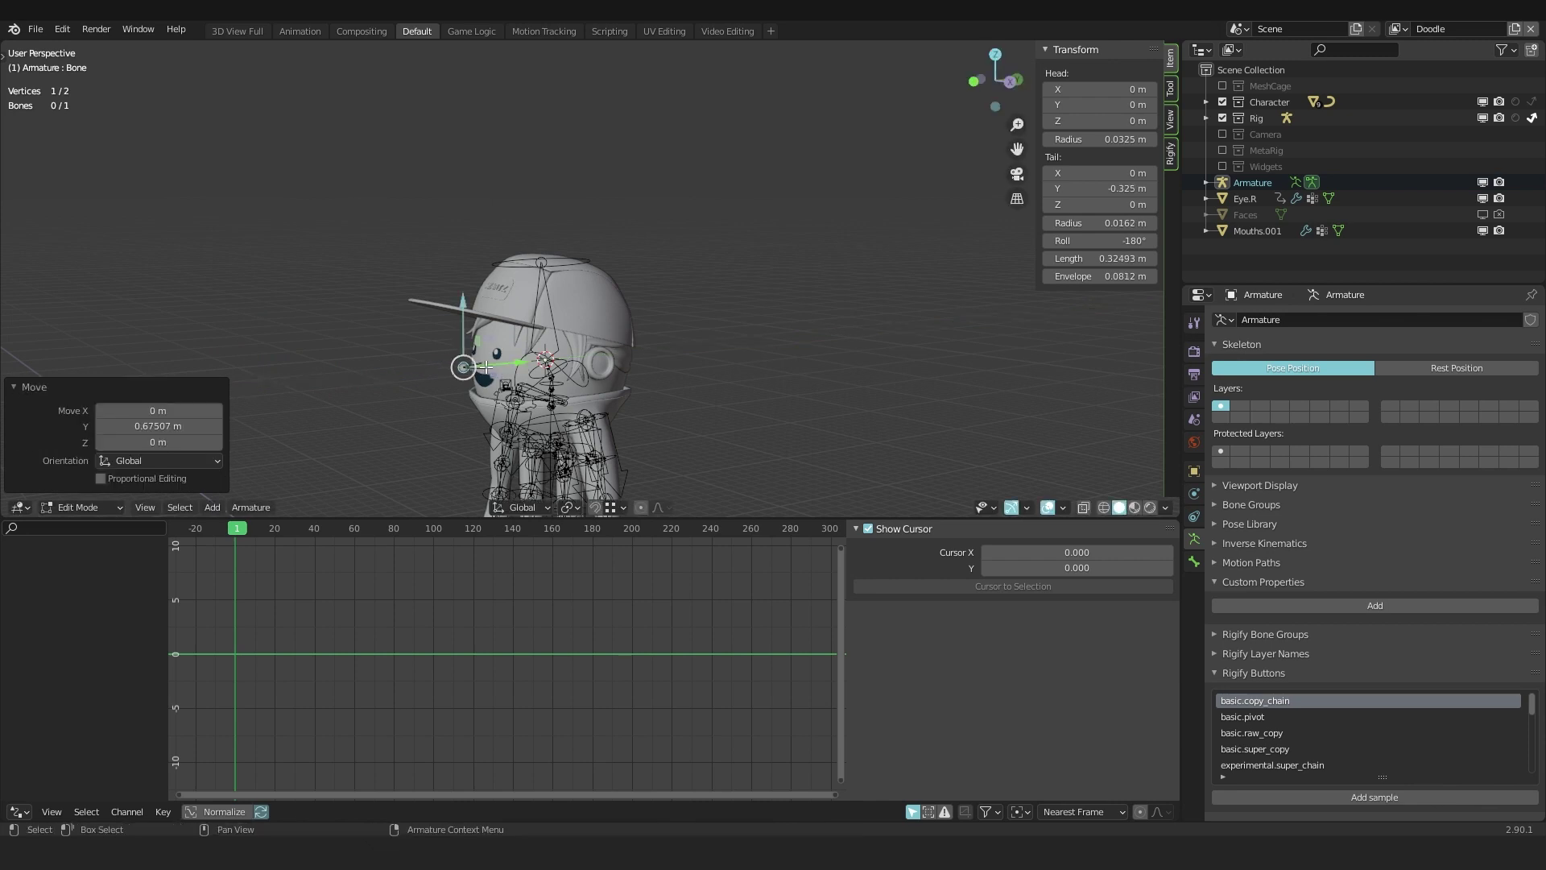
- Check the head up close with overlays temporarily hidden, and return the new armature to Object Mode
{"action": "scroll", "coordinate": [532, 364], "scroll_direction": "up", "scroll_amount": 3}
{"action": "key", "text": "shift+alt+z"}
{"action": "scroll", "coordinate": [539, 362], "scroll_direction": "up", "scroll_amount": 1}
{"action": "middle_click_drag", "start_coordinate": [538, 361], "coordinate": [564, 257], "text": "shift"}
{"action": "key", "text": "shift+alt+z"}
{"action": "key", "text": "ctrl+Tab"}
{"action": "left_click", "coordinate": [376, 242]}
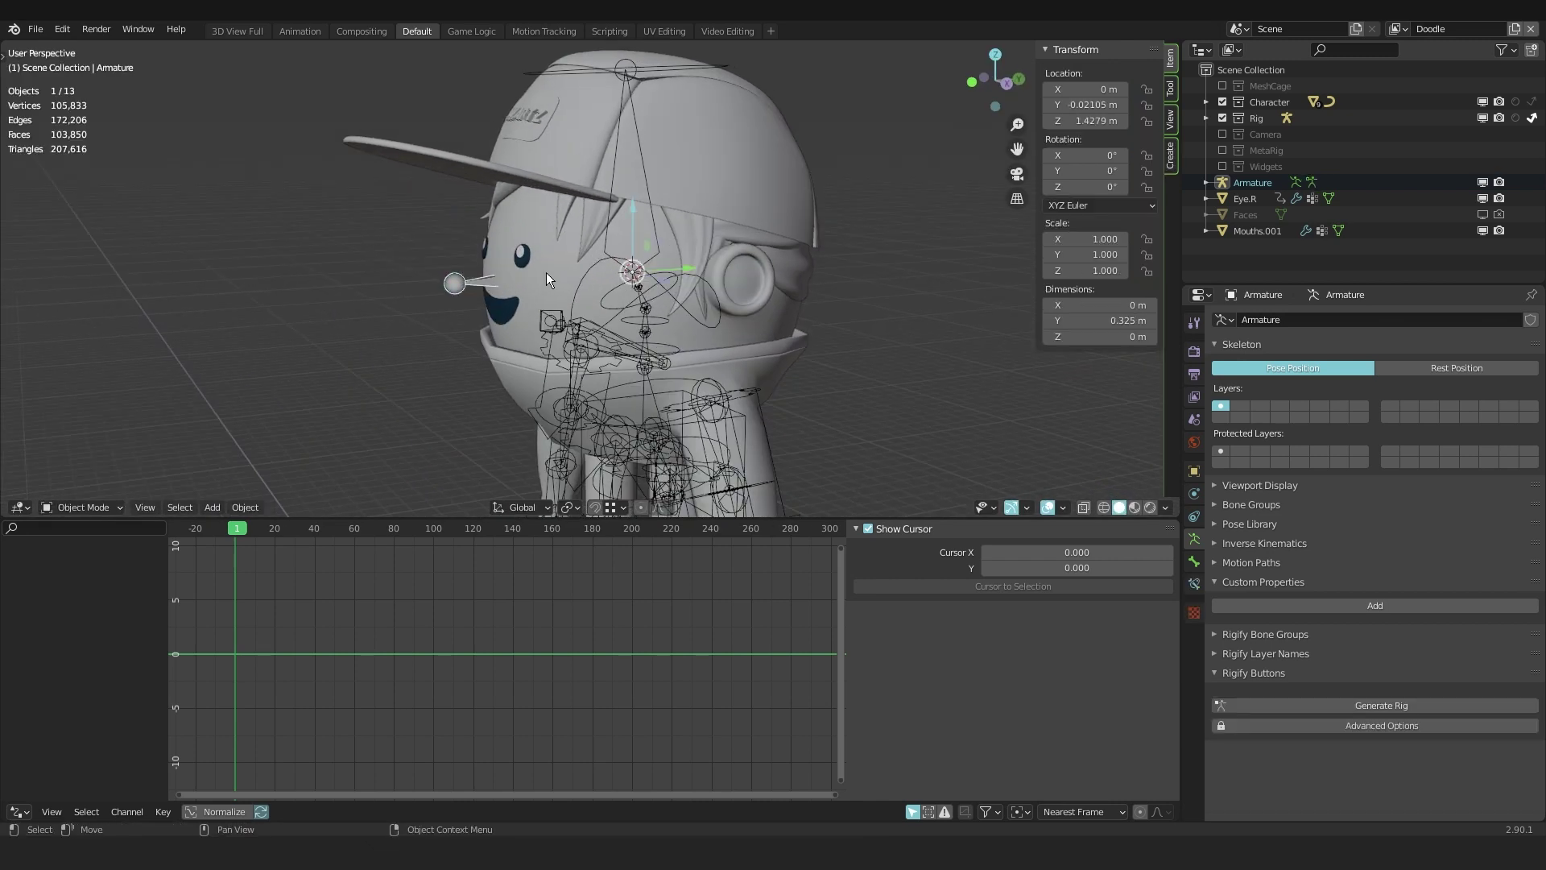
- Select the new face bone's armature object and name it FaceBone
{"action": "left_click", "coordinate": [638, 124]}
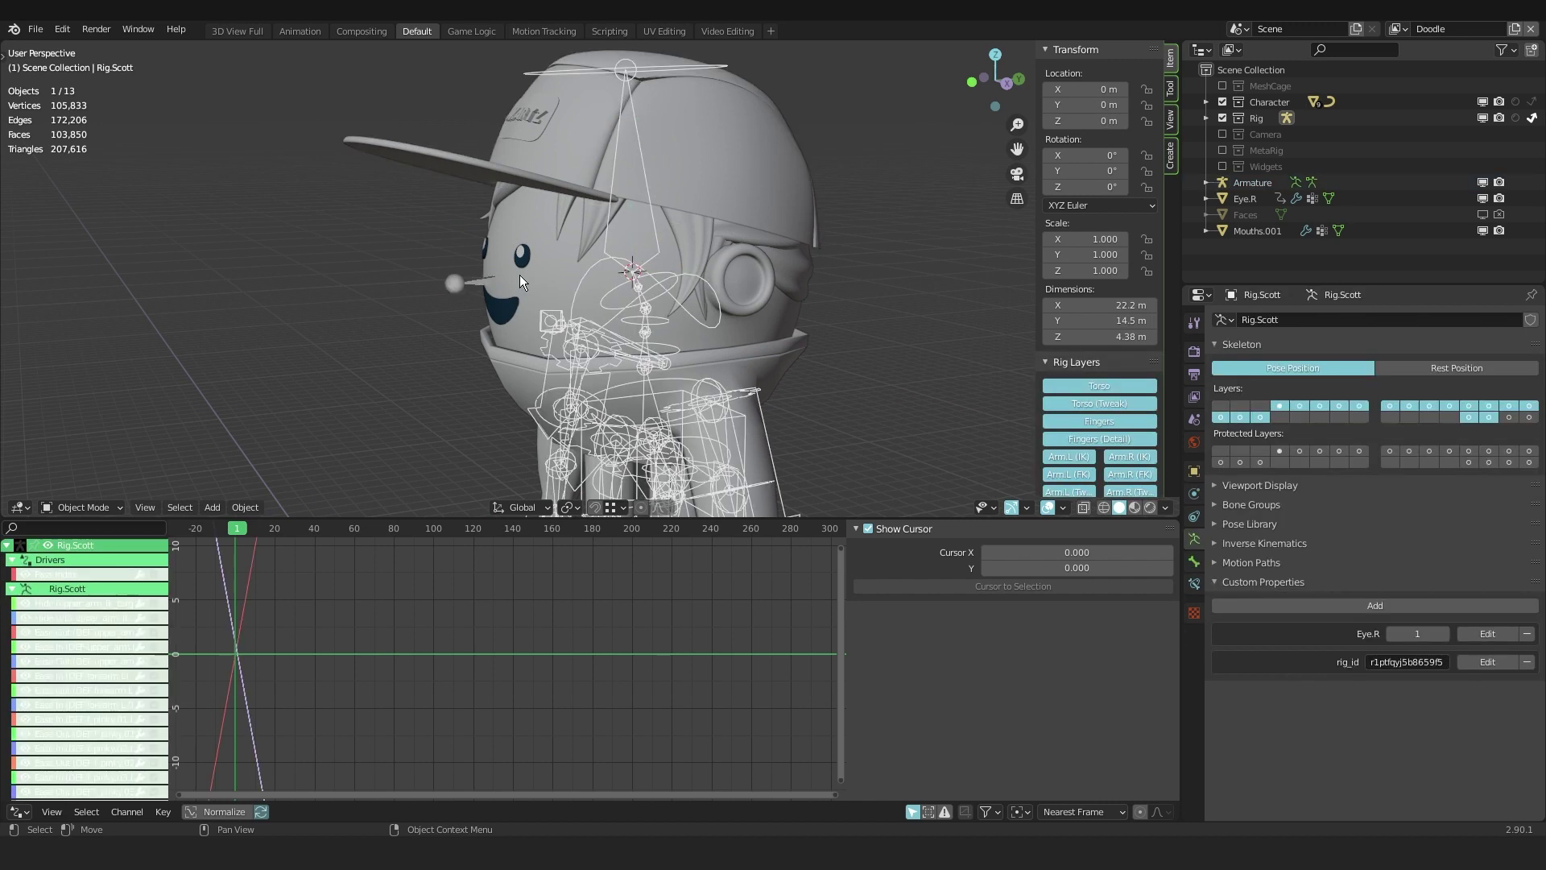
{"action": "left_click", "coordinate": [480, 284]}
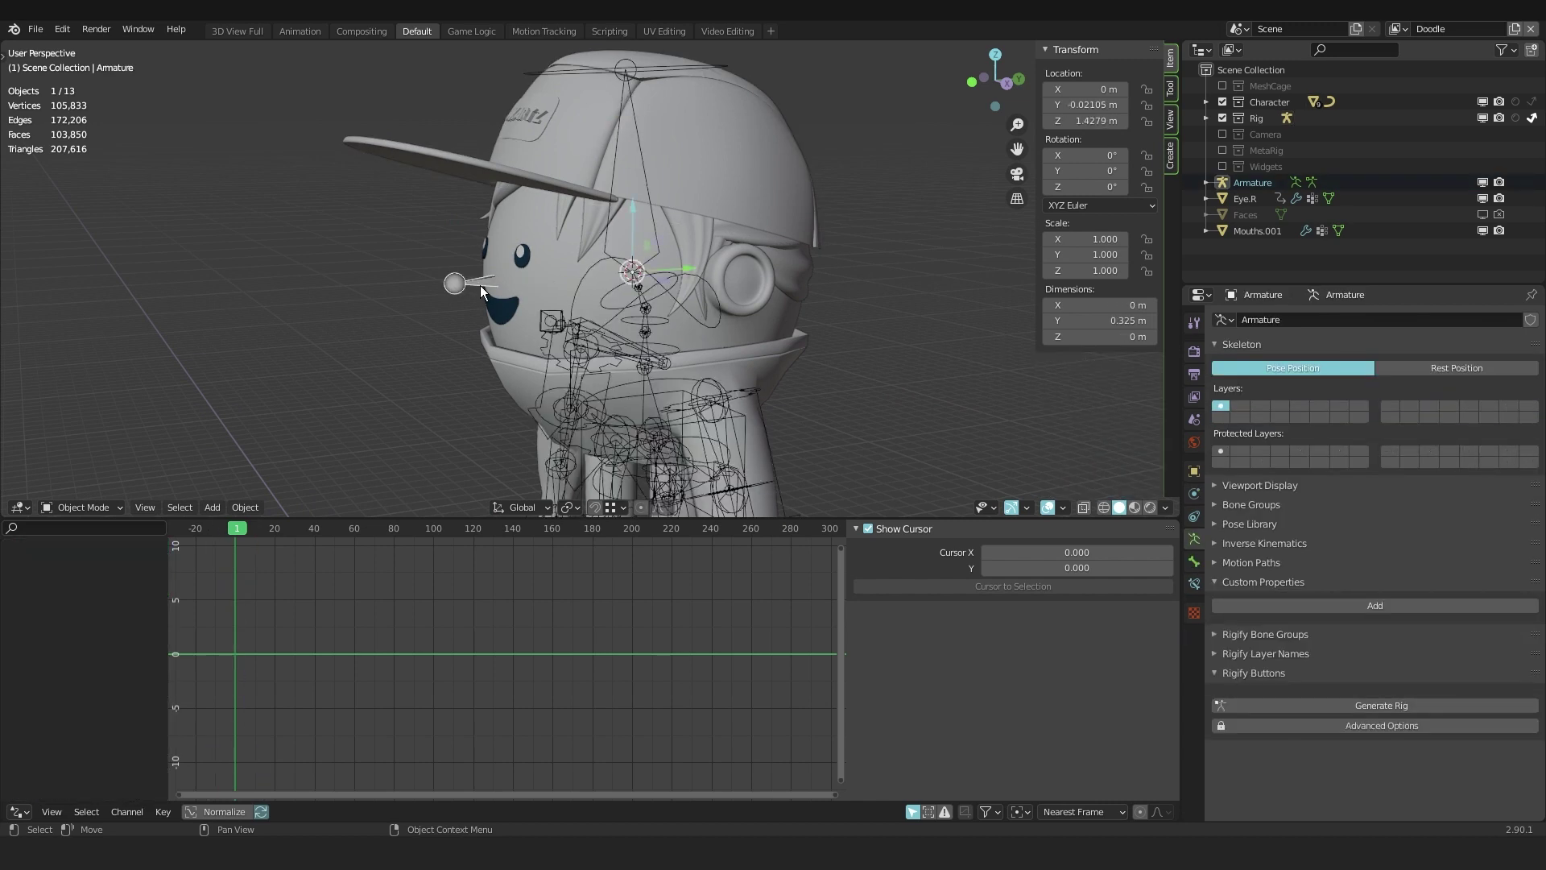
- Join the FaceBone armature into the character rig and enable bone layer 1 in Edit Mode
{"action": "left_click", "coordinate": [631, 108], "text": "shift"}
{"action": "key", "text": "ctrl+j"}
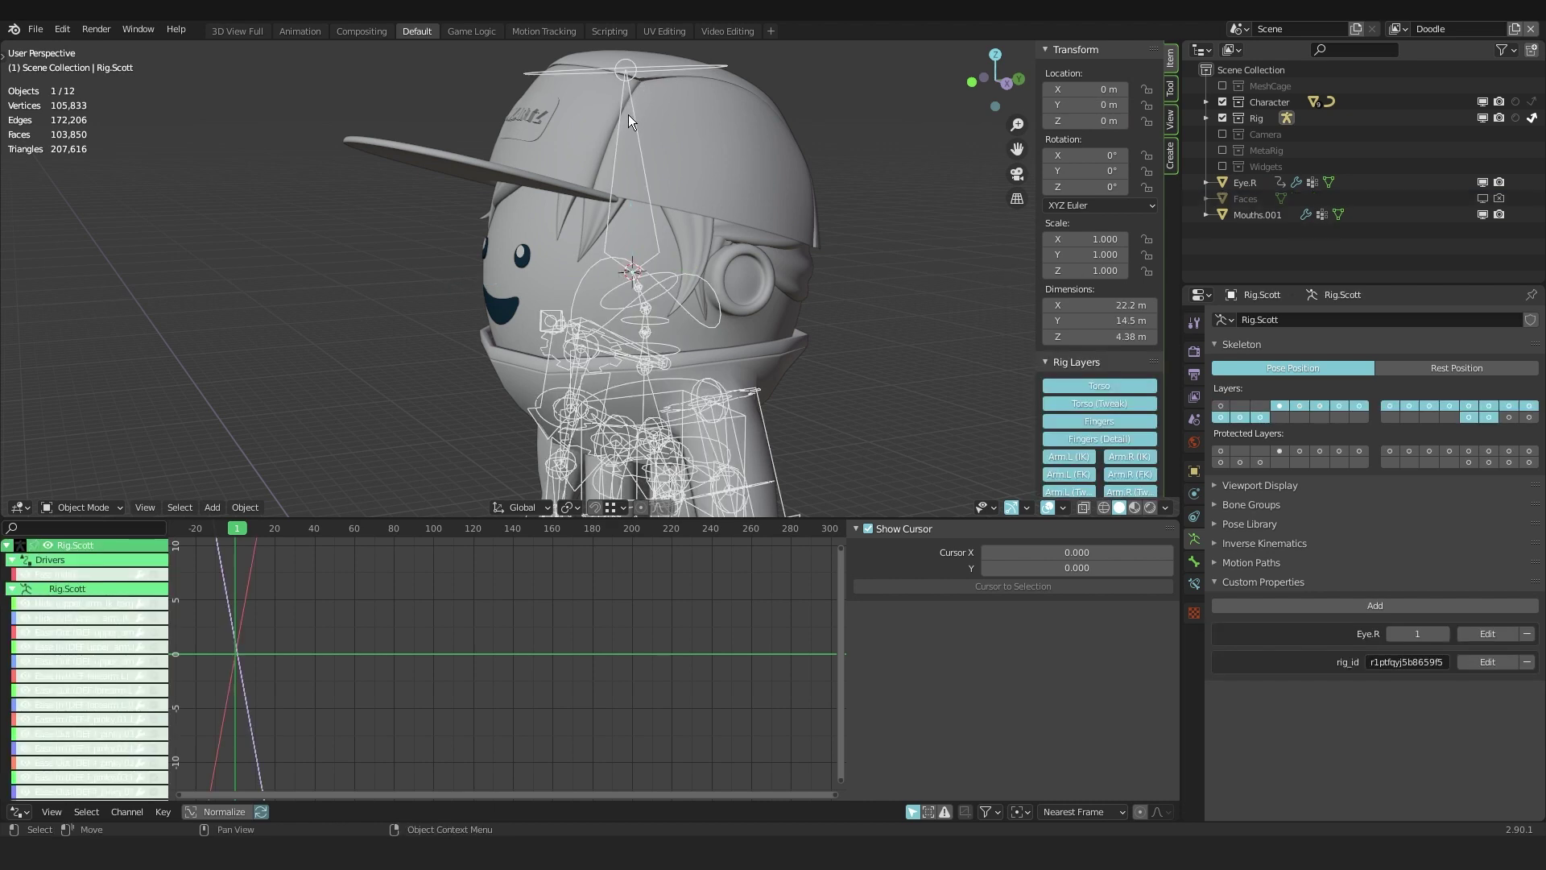
{"action": "key", "text": "ctrl+Tab"}
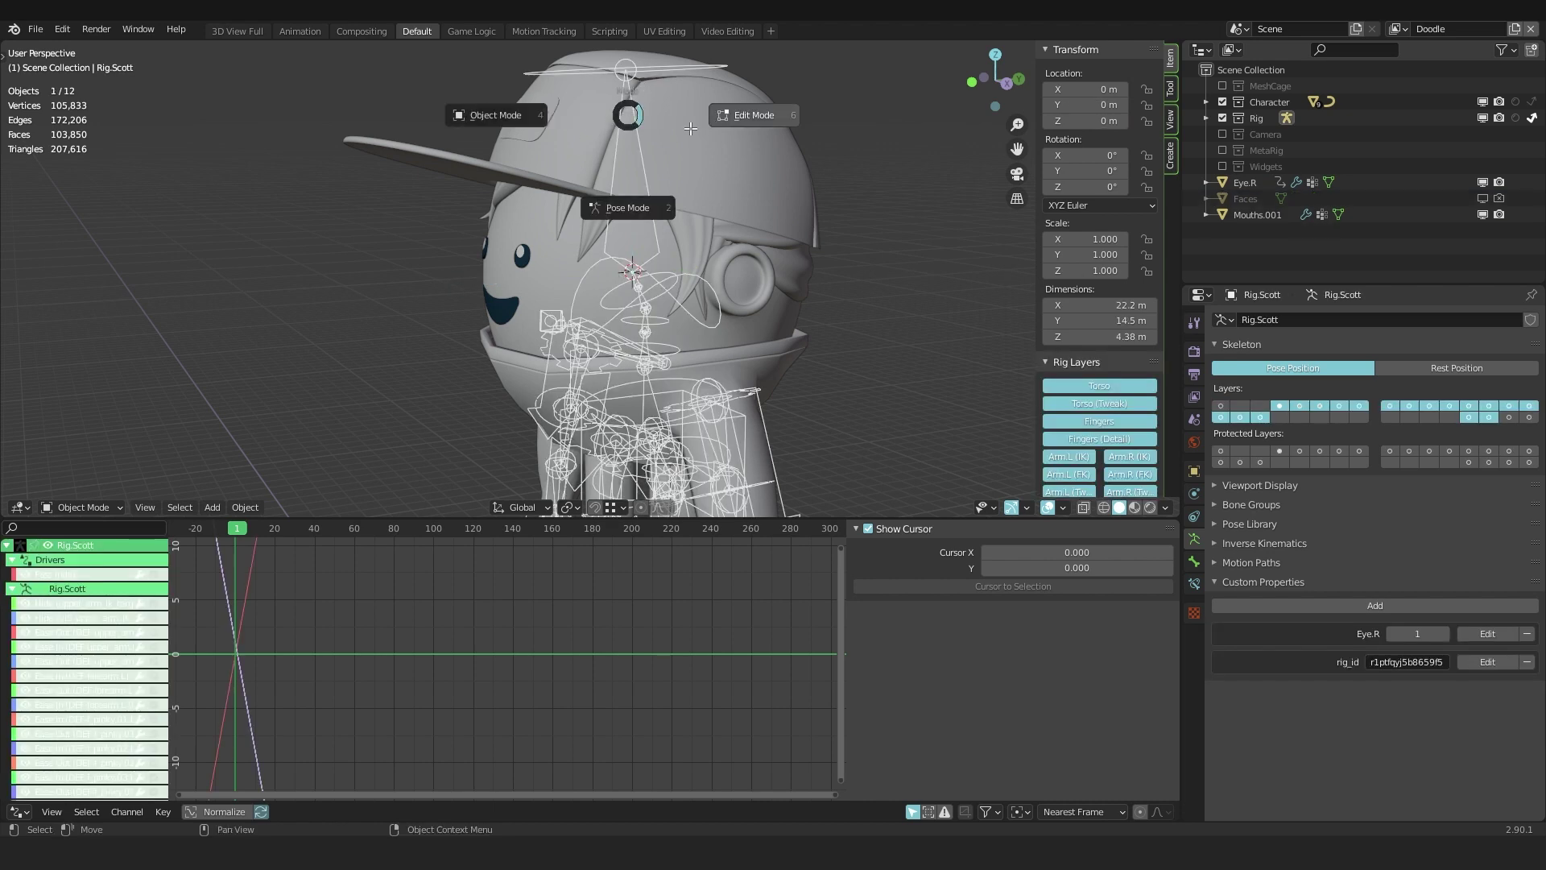
{"action": "left_click", "coordinate": [690, 129]}
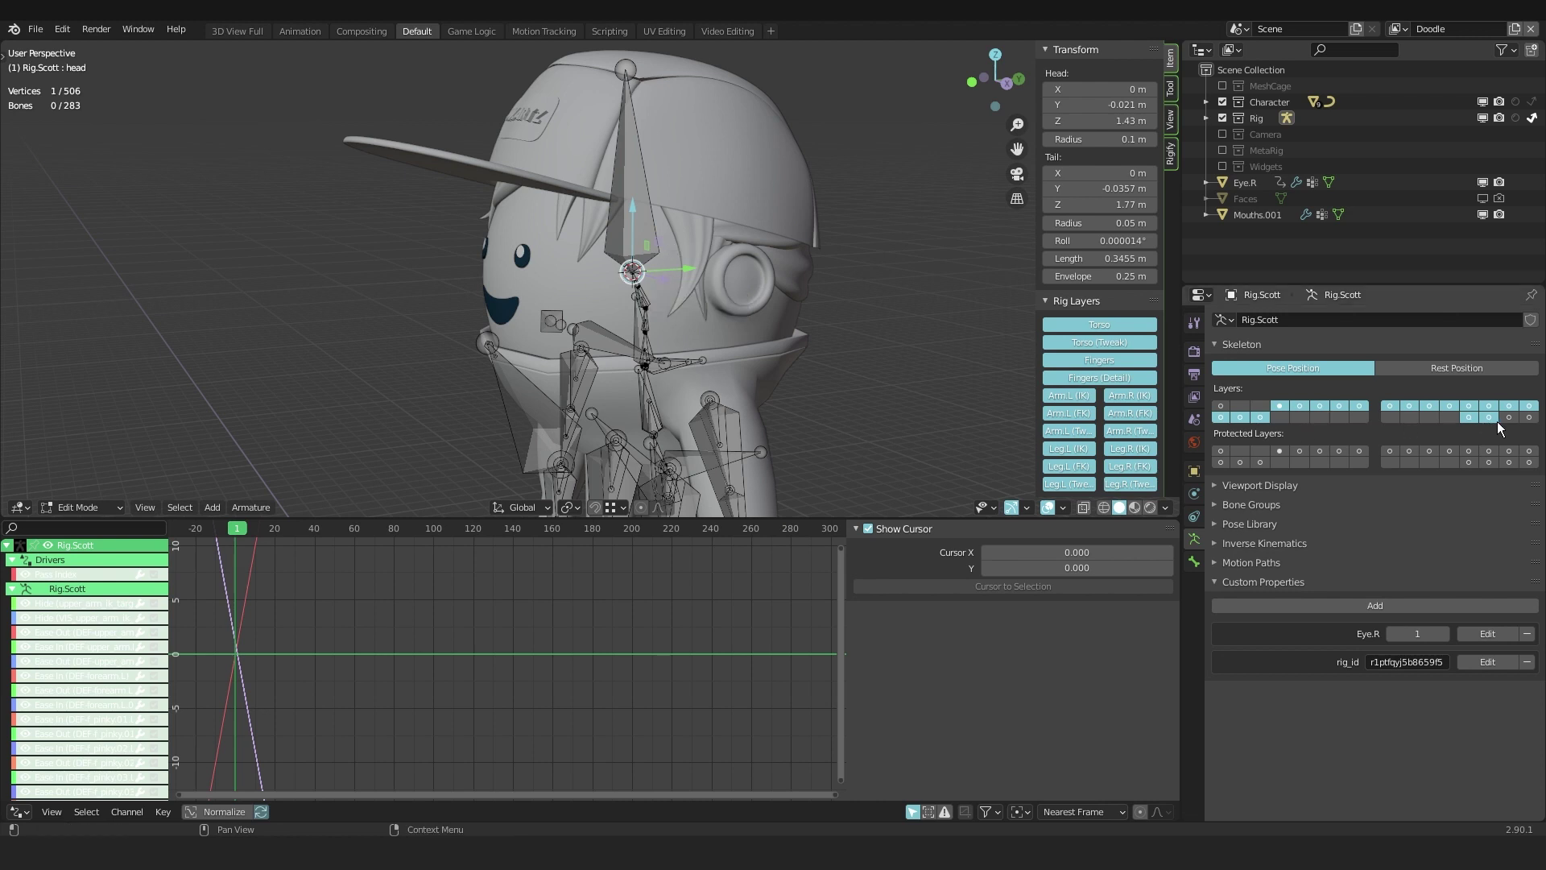
{"action": "left_click", "coordinate": [1221, 407], "text": "shift"}
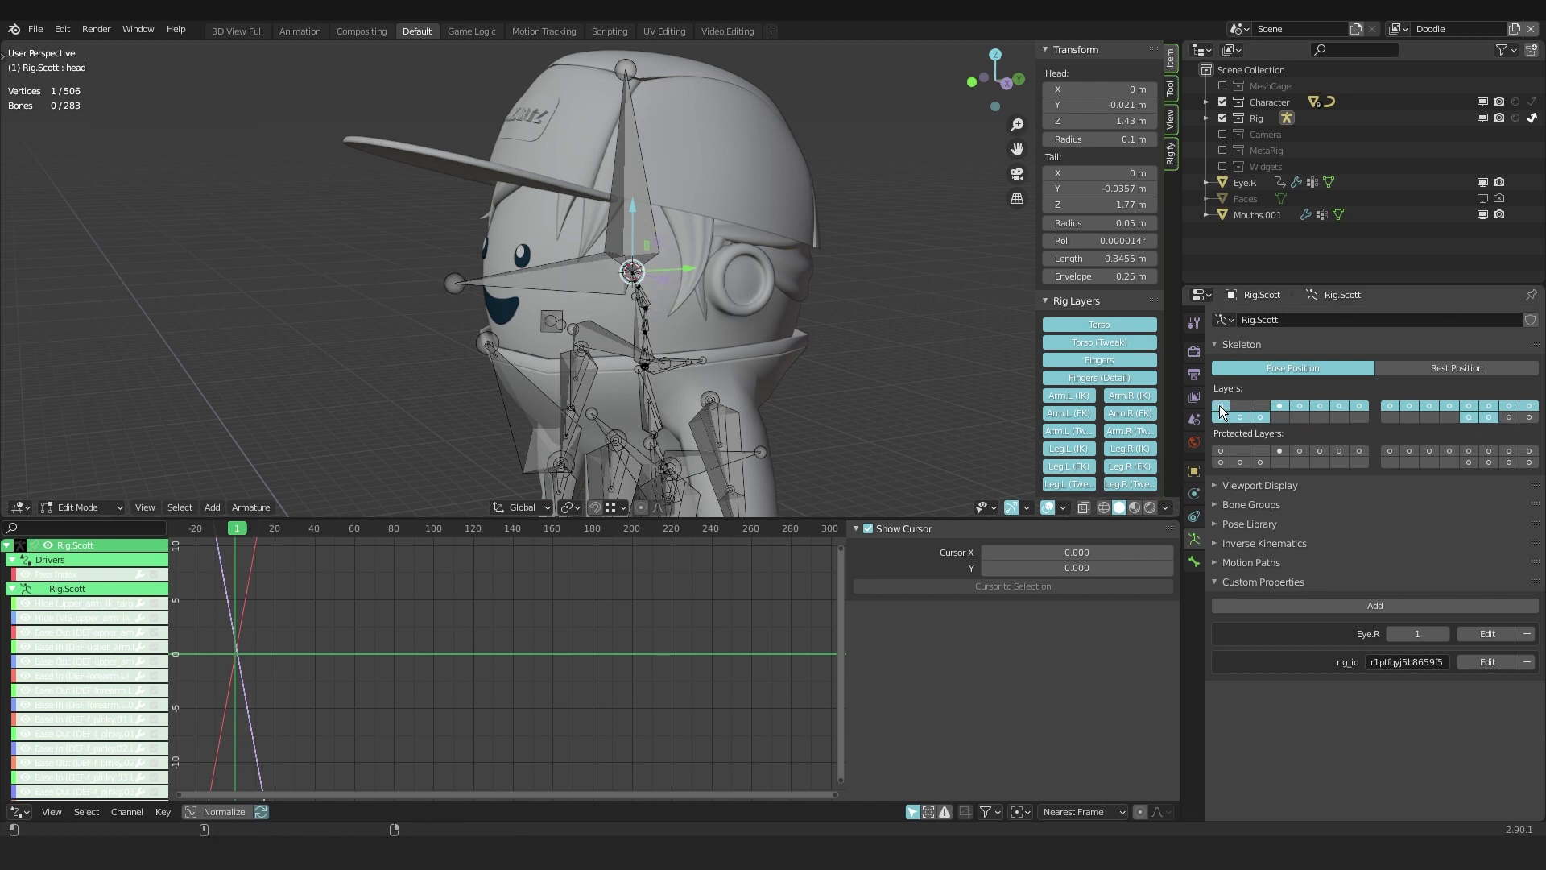
- Select the joined bone pointing out of the face and rename it FaceCTRL
{"action": "left_click", "coordinate": [573, 264]}
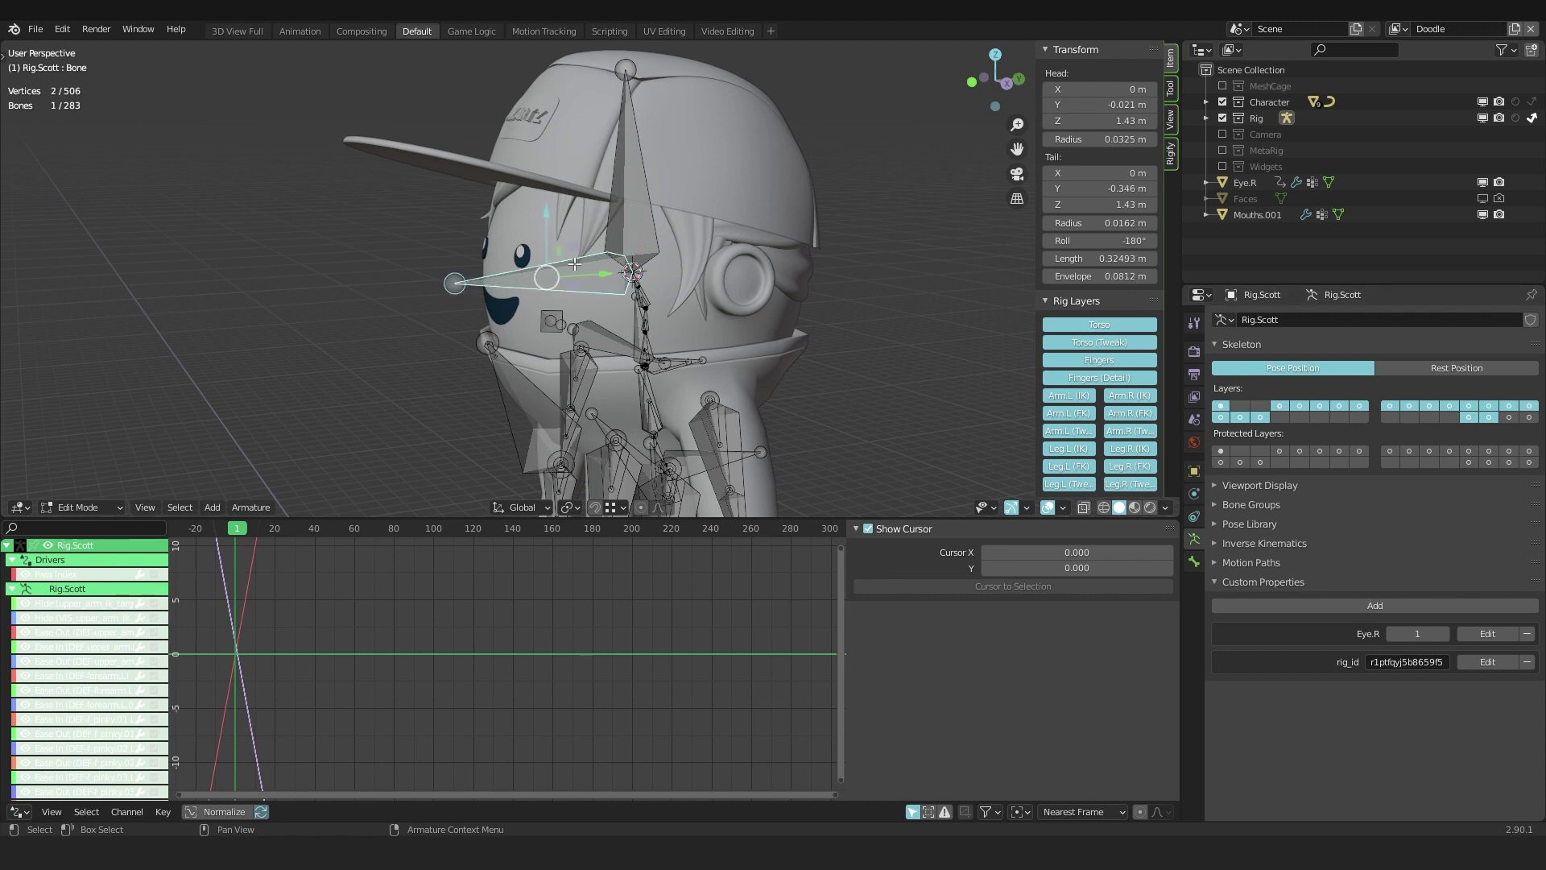
{"action": "scroll", "coordinate": [616, 216], "scroll_direction": "up", "scroll_amount": 1}
{"action": "left_click", "coordinate": [1194, 562]}
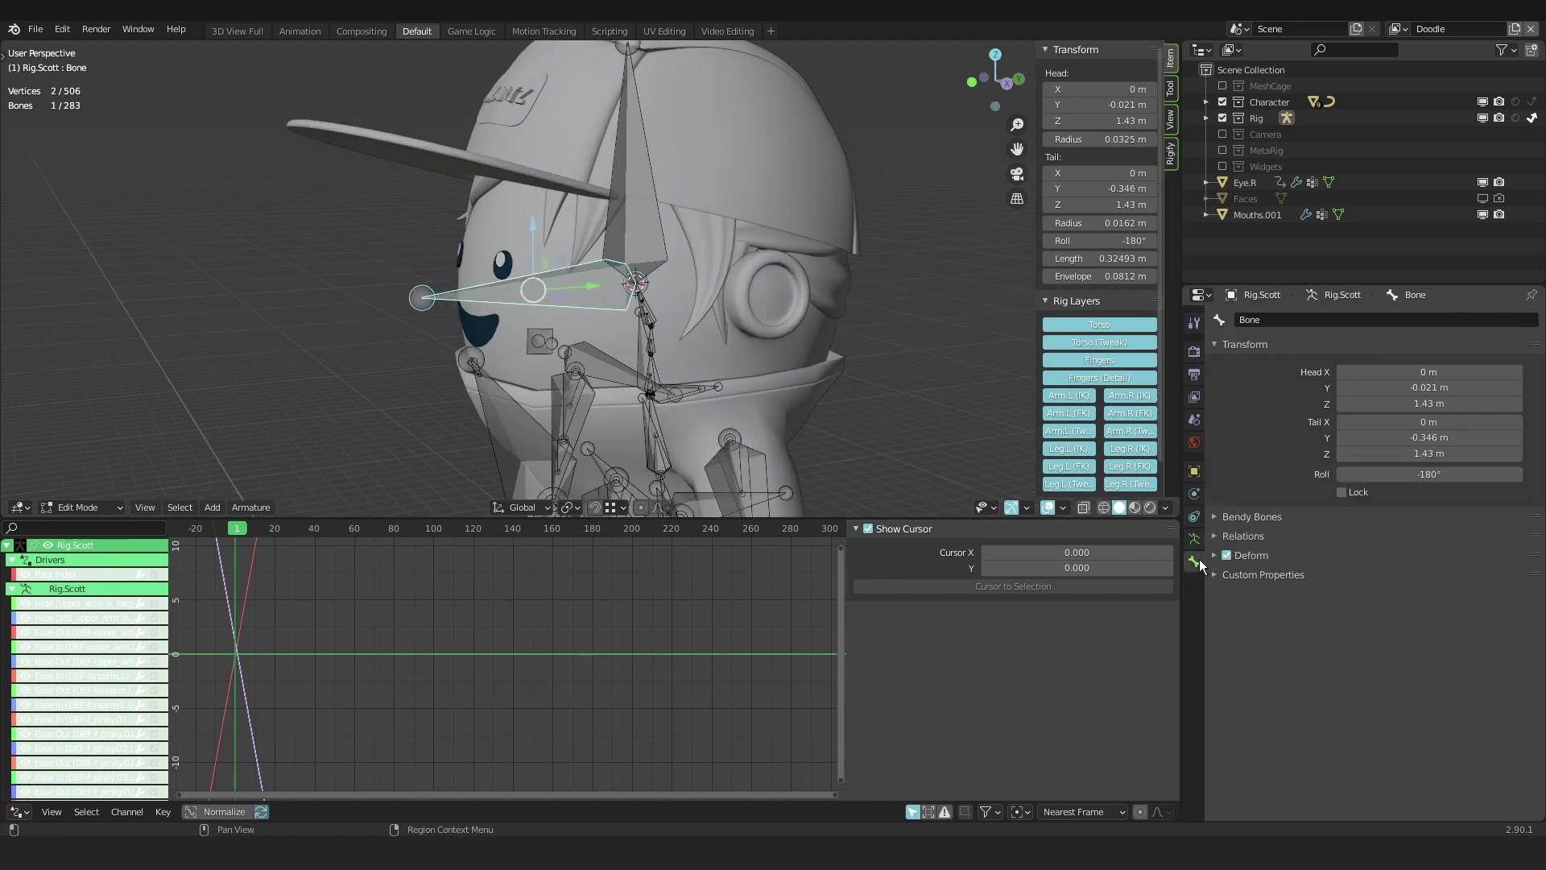
{"action": "left_click", "coordinate": [1285, 324]}
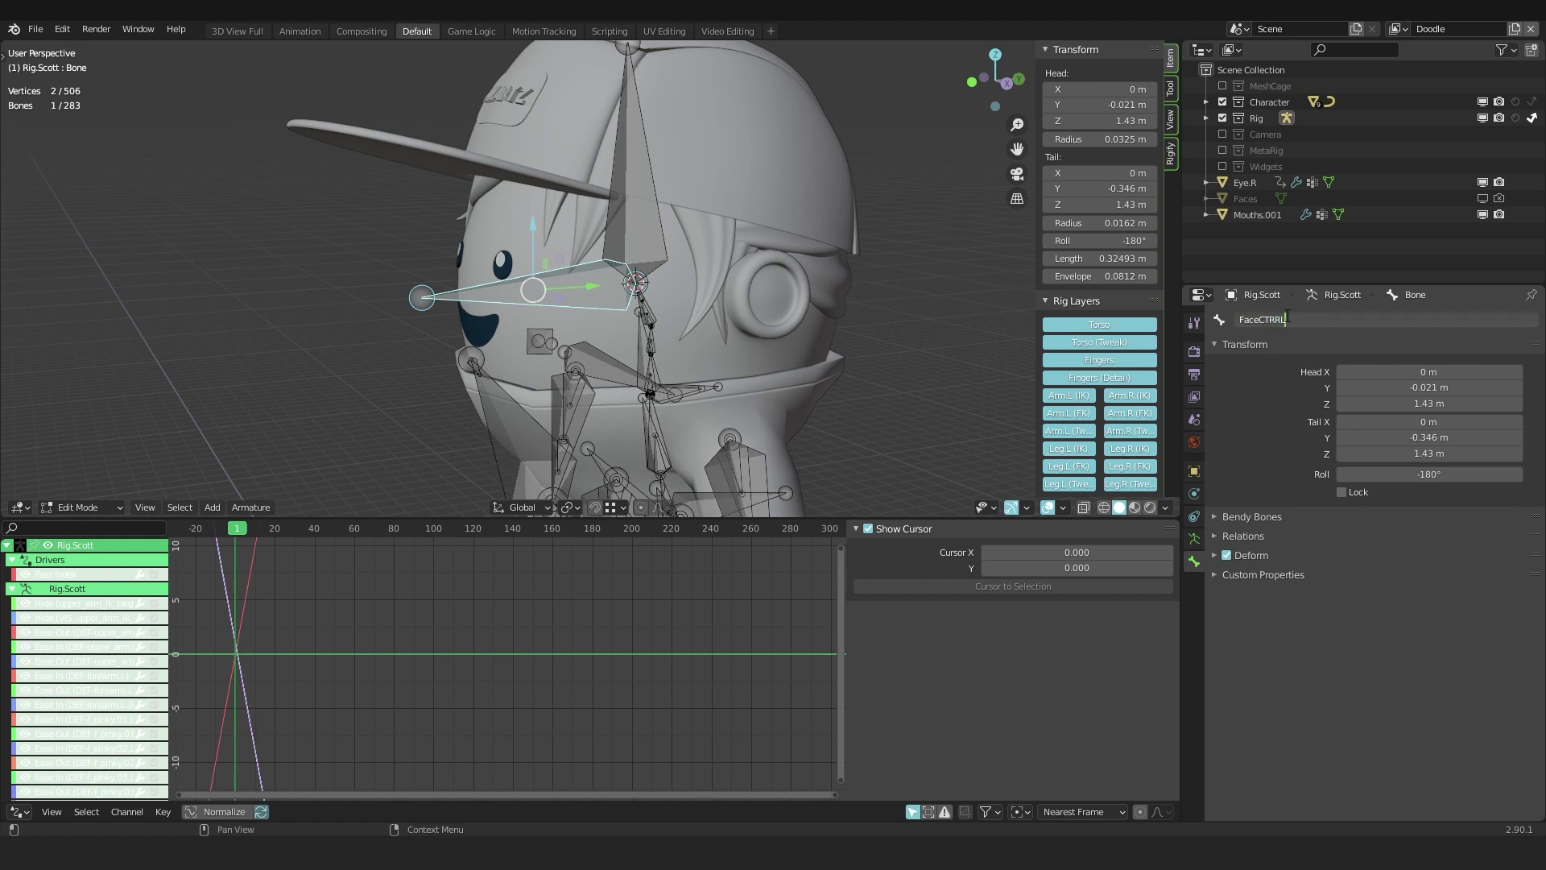
{"action": "key", "text": "Return"}
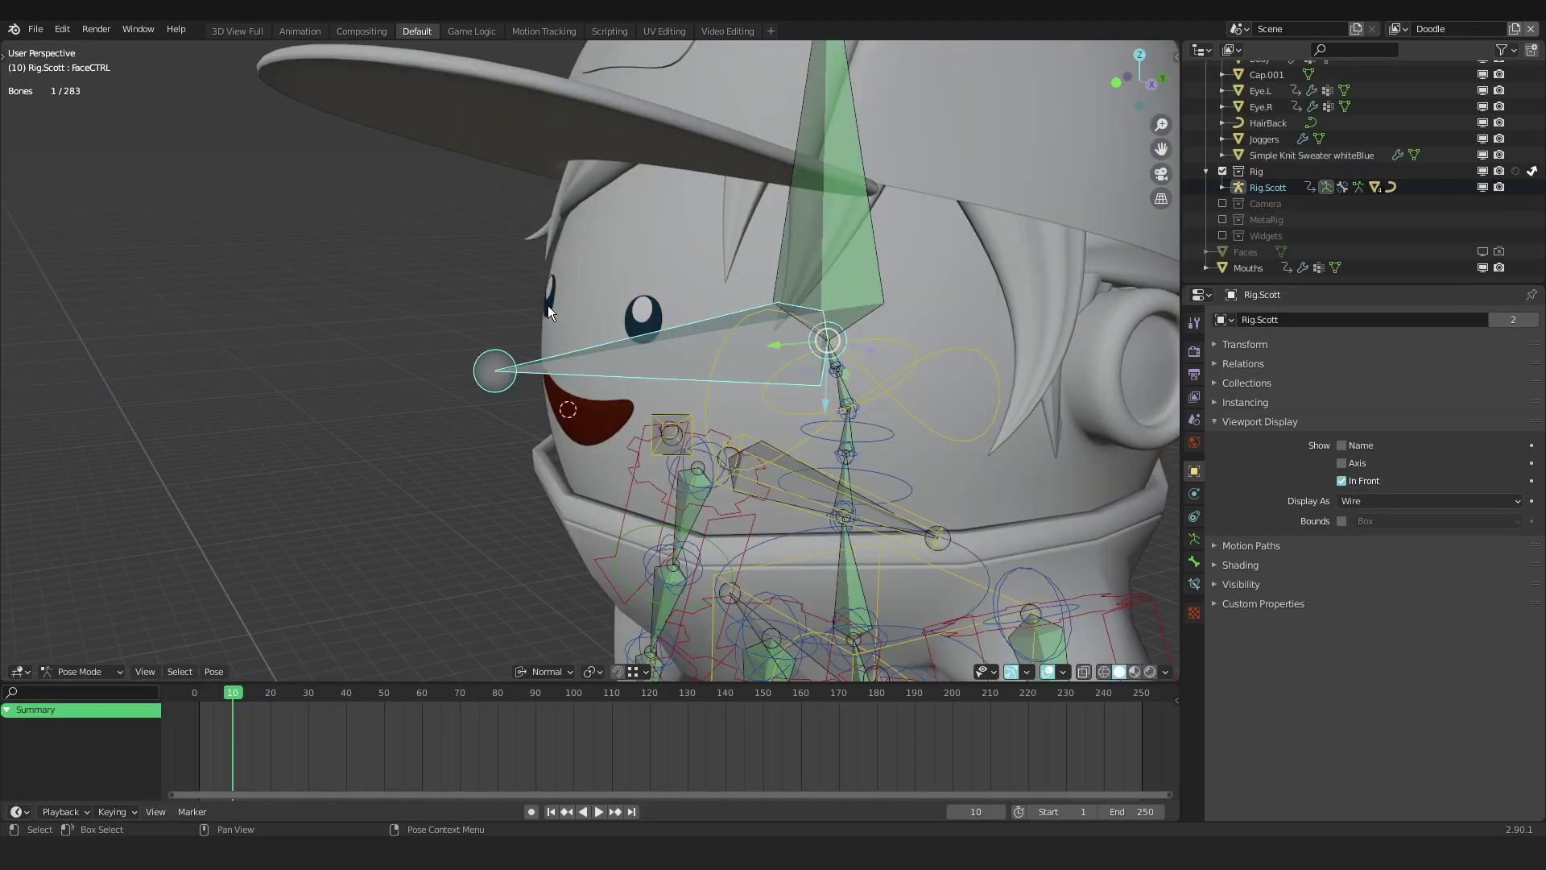
- Parent the right eye object to the rig's FaceCTRL bone in Pose Mode, using the Bone parent type
{"action": "left_click", "coordinate": [548, 306]}
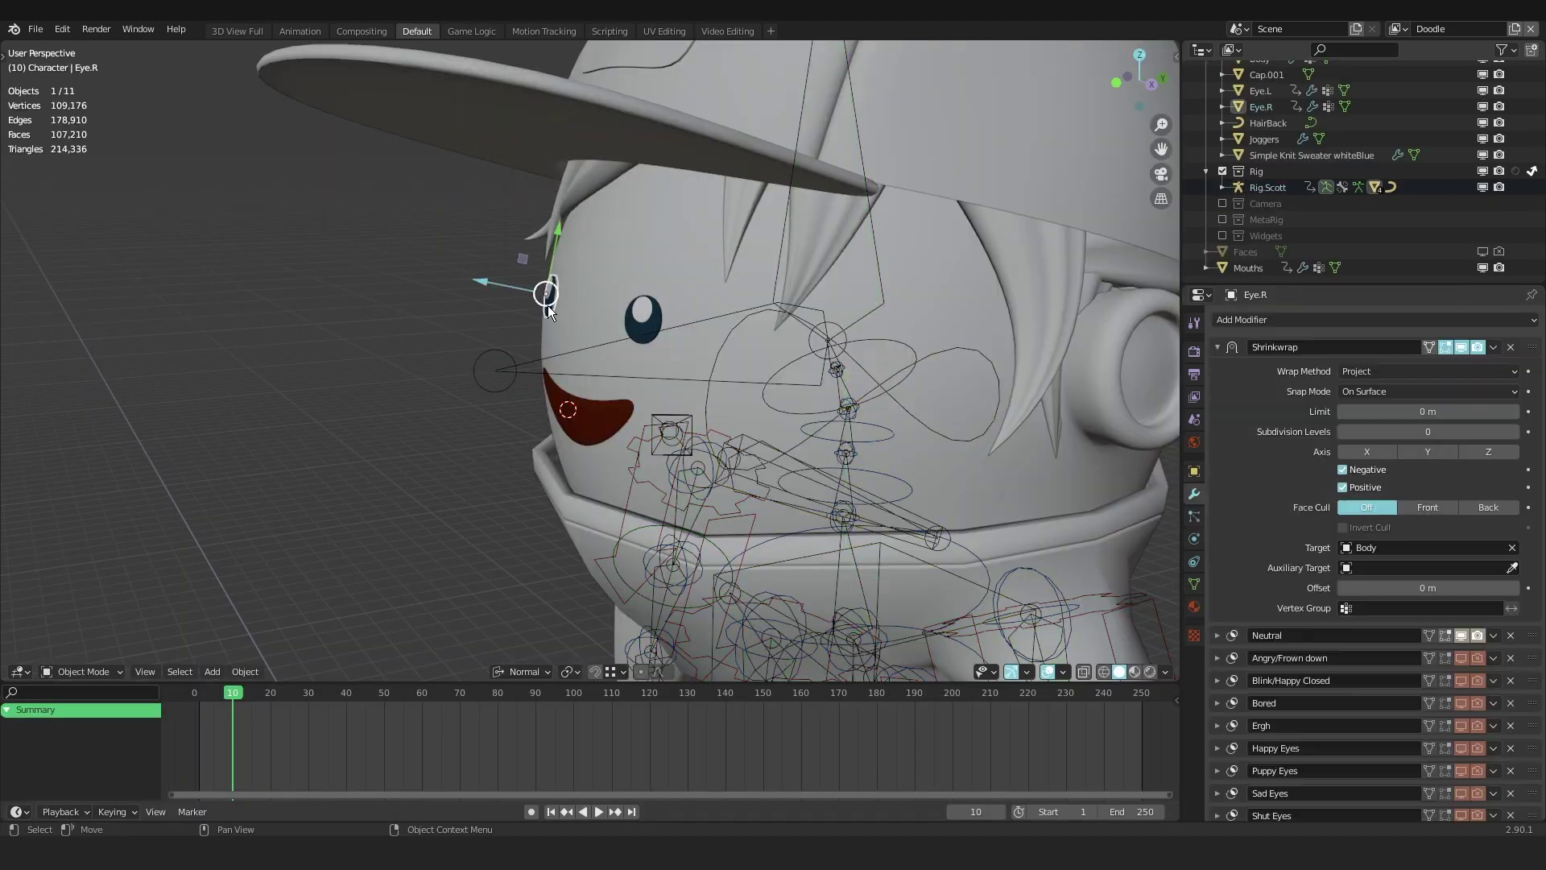
{"action": "left_click", "coordinate": [713, 316], "text": "shift"}
{"action": "key", "text": "ctrl+Tab"}
{"action": "key", "text": "ctrl+p"}
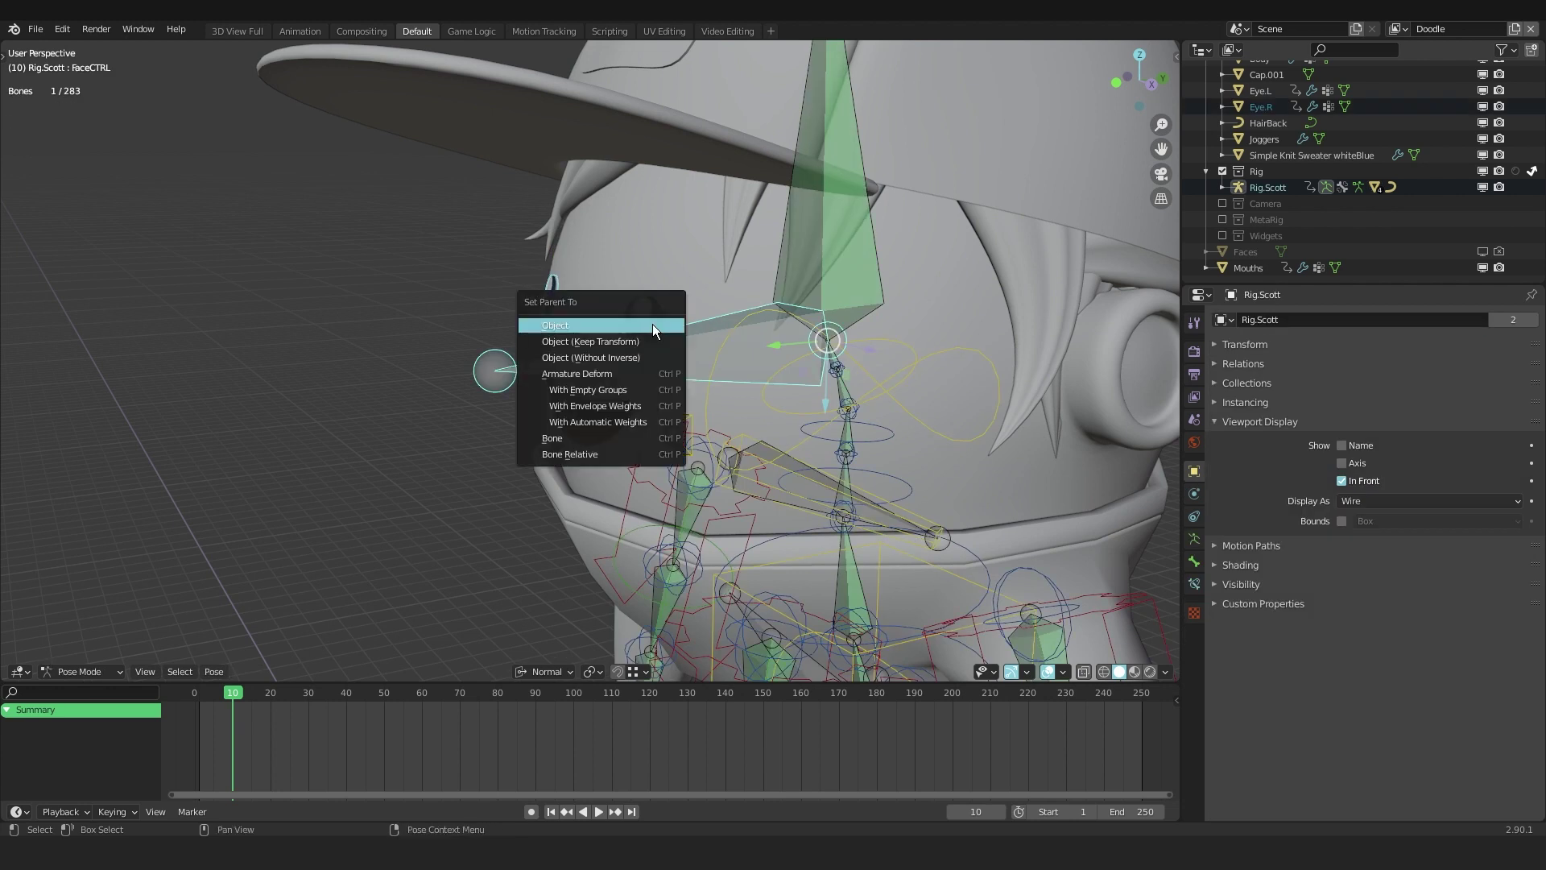
{"action": "left_click", "coordinate": [578, 443]}
- Test-rotate the FaceCTRL bone with trackball rotation and test-move the head bone to check how the face follows
{"action": "key", "text": "r"}
{"action": "key", "text": "r"}
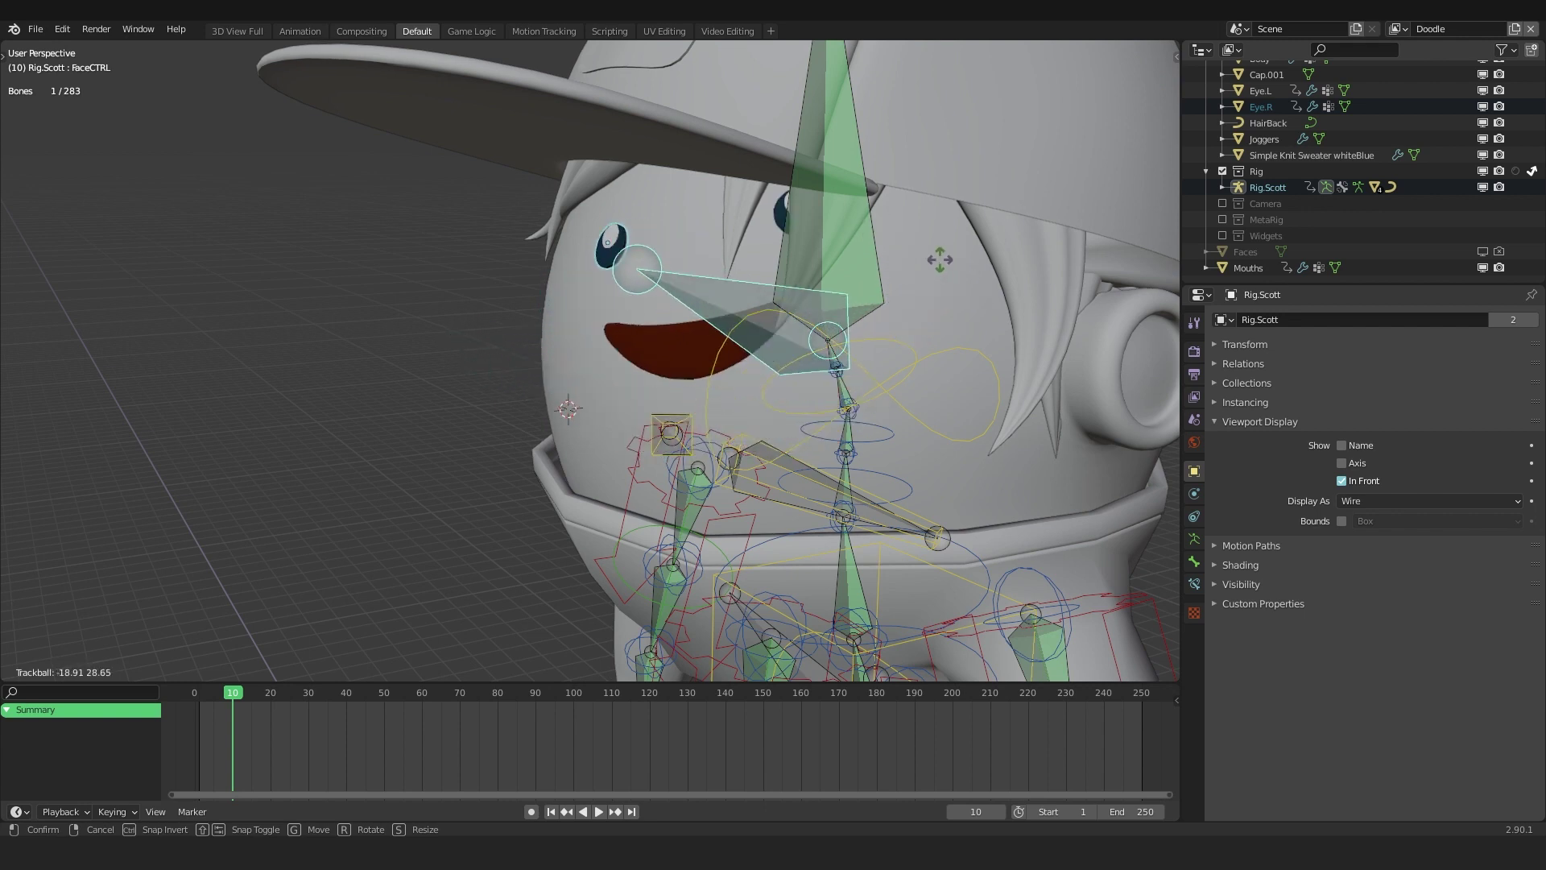
{"action": "left_click", "coordinate": [937, 275]}
{"action": "key", "text": "g"}
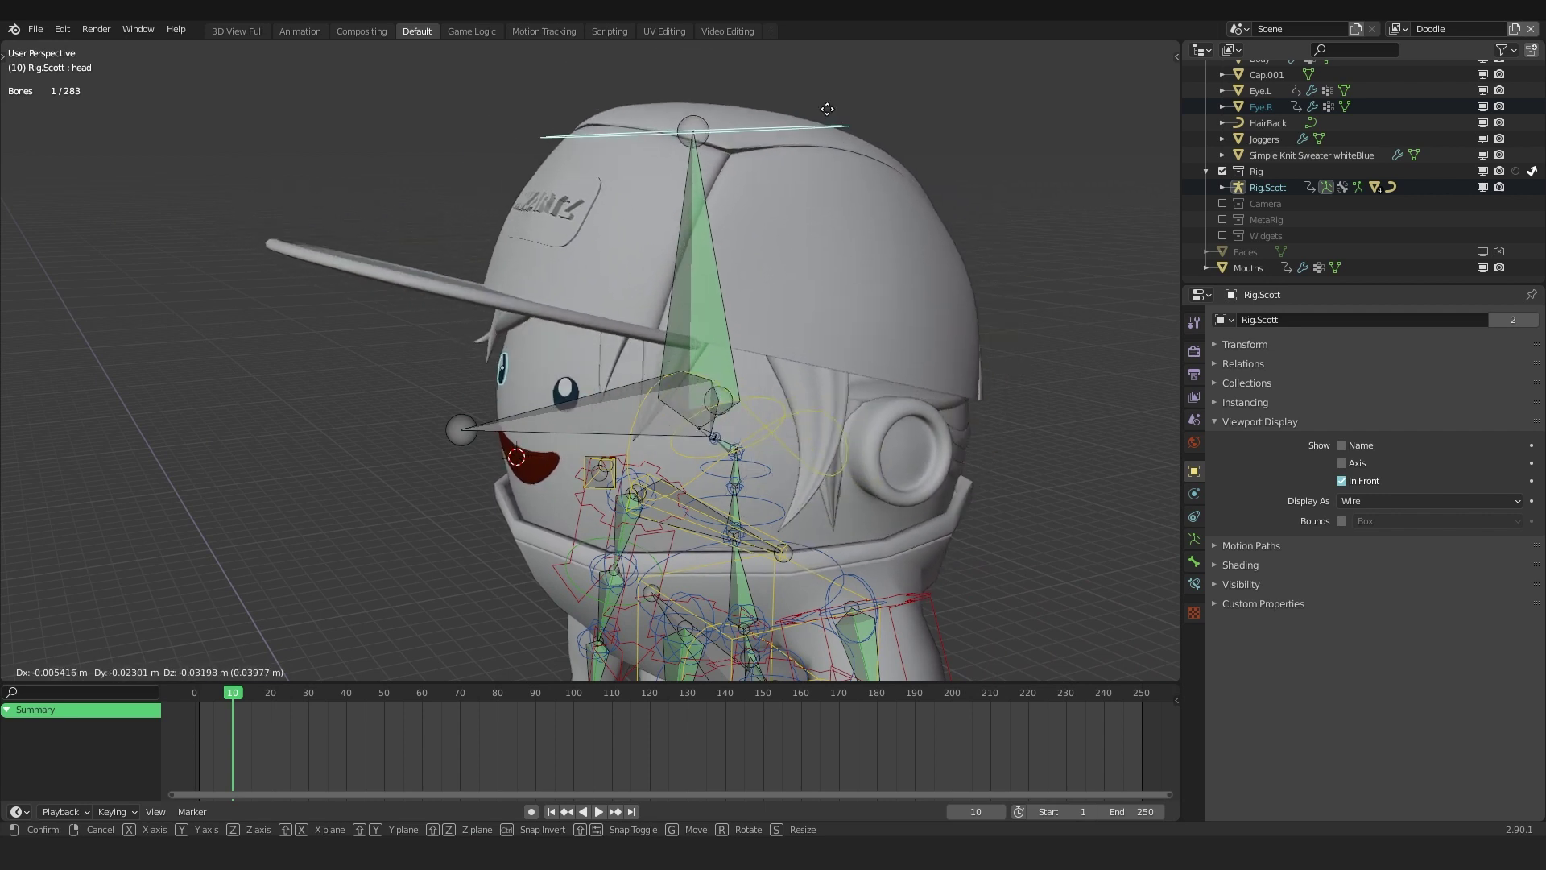
{"action": "left_click", "coordinate": [661, 324]}
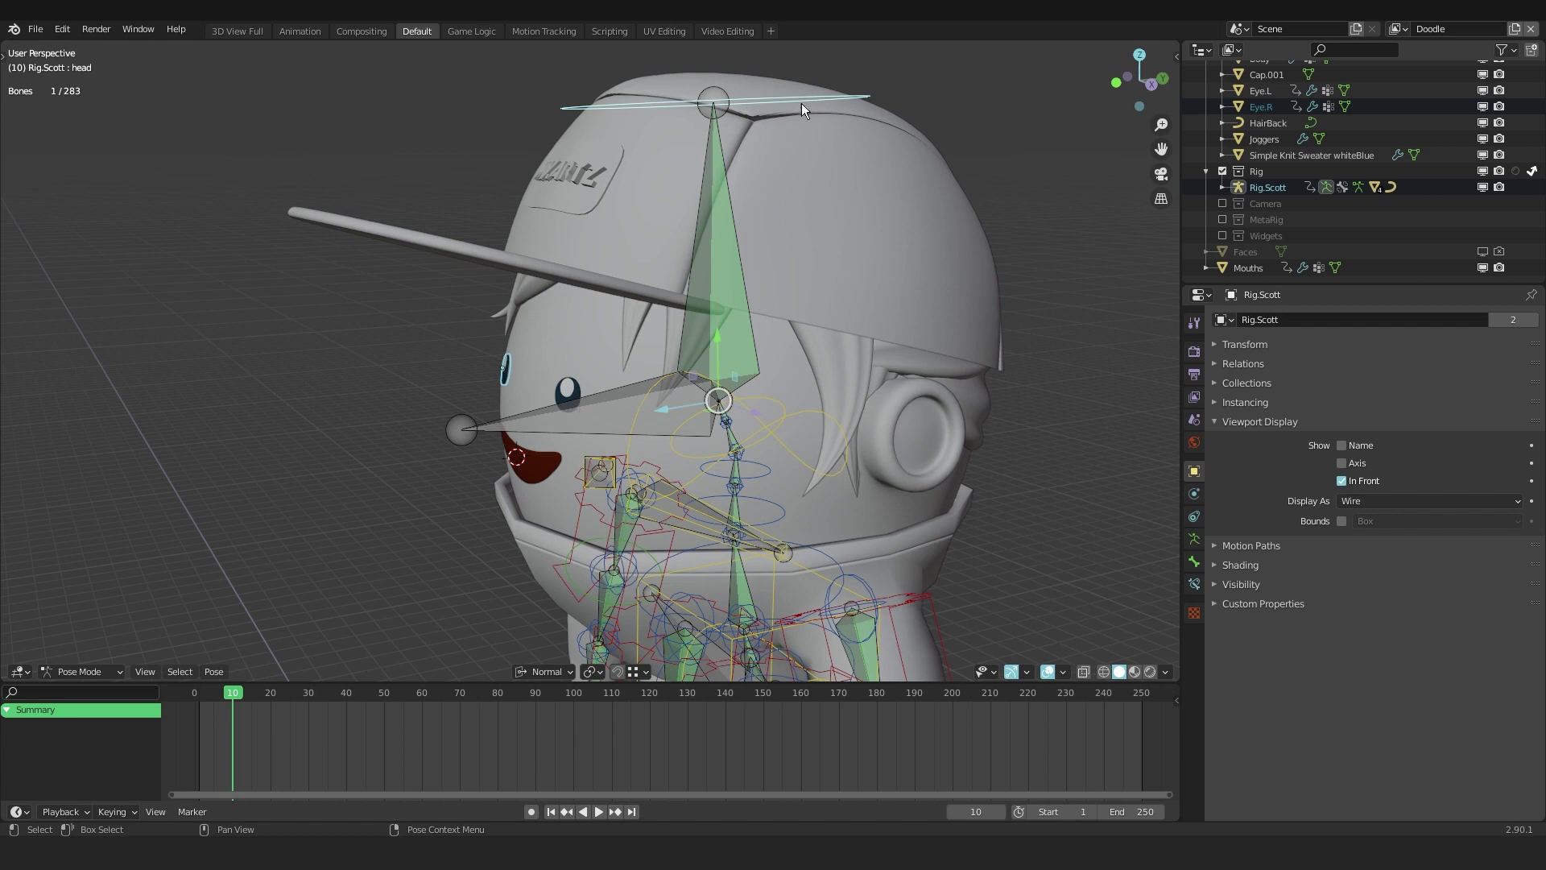
- Add a Child Of bone constraint to FaceCTRL with the character rig as its target
{"action": "left_click", "coordinate": [625, 399]}
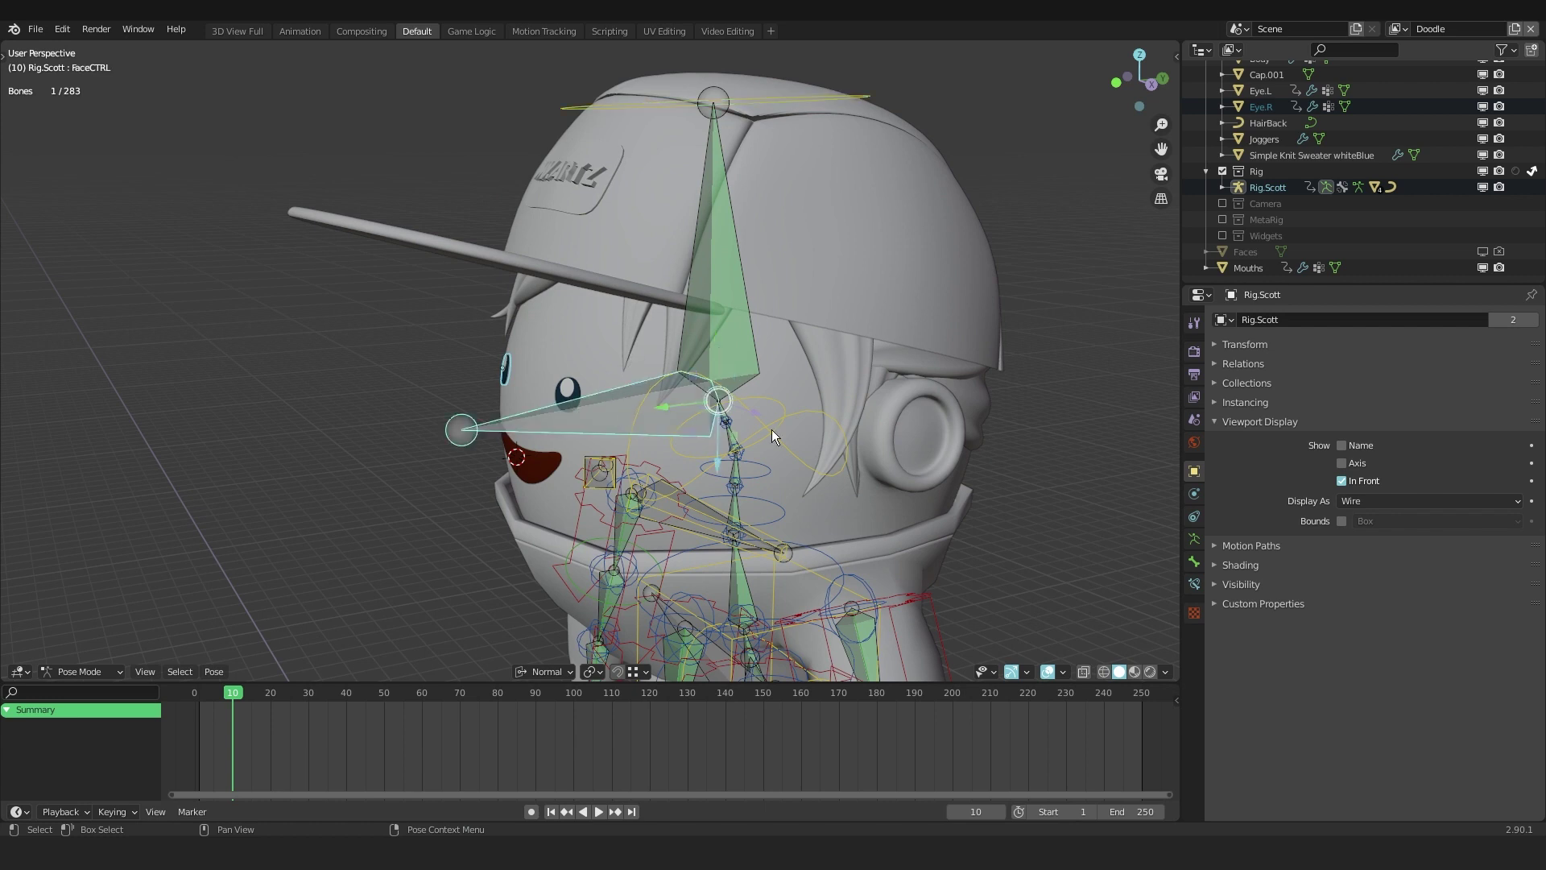
{"action": "left_click", "coordinate": [1195, 584]}
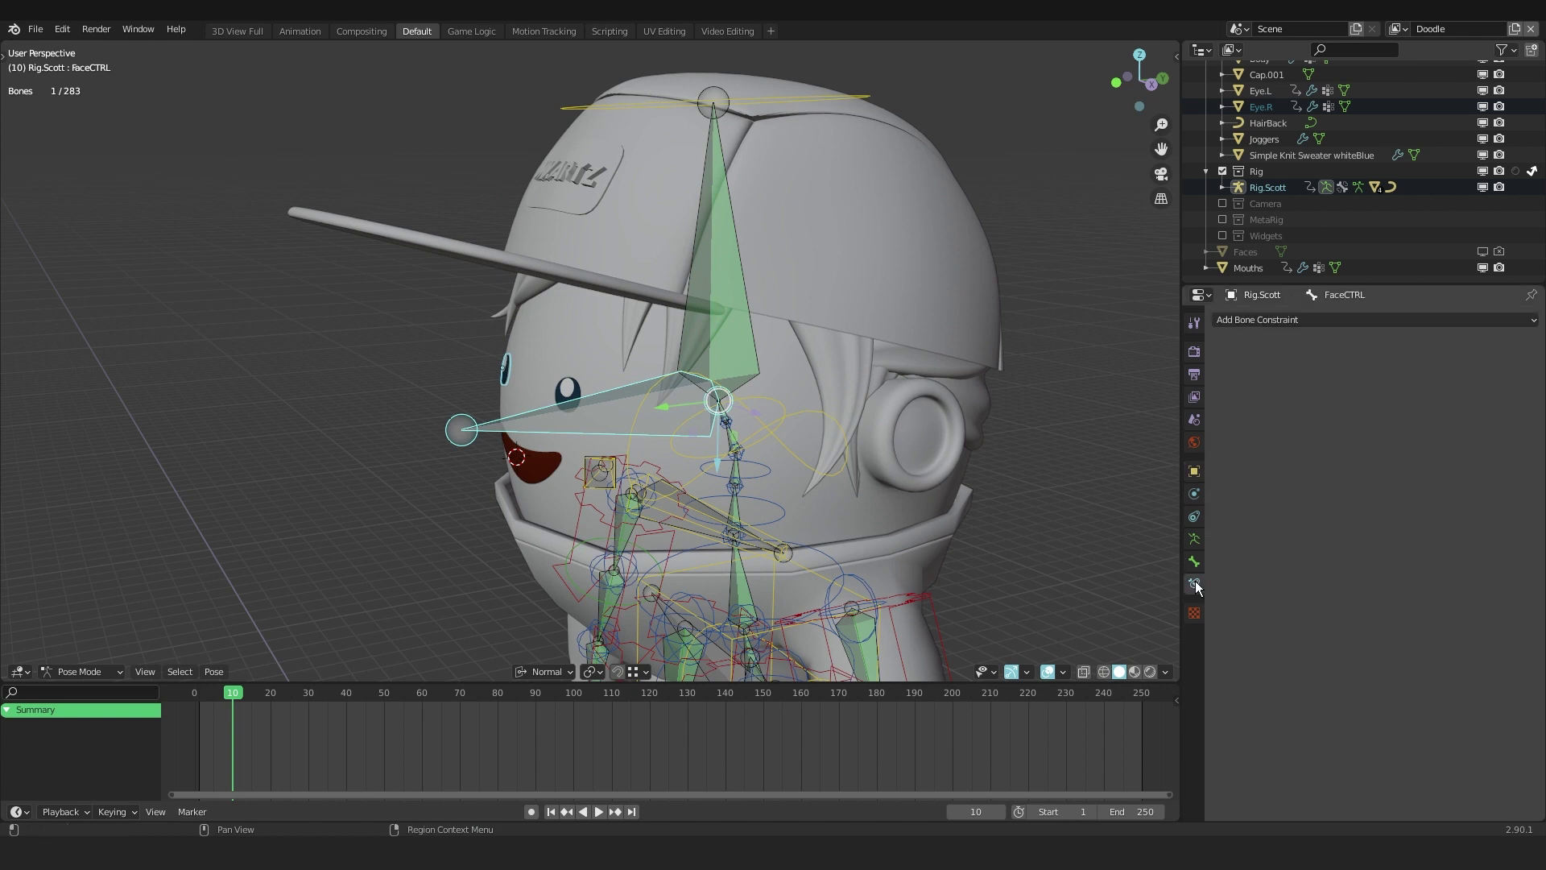
{"action": "left_click", "coordinate": [1474, 320]}
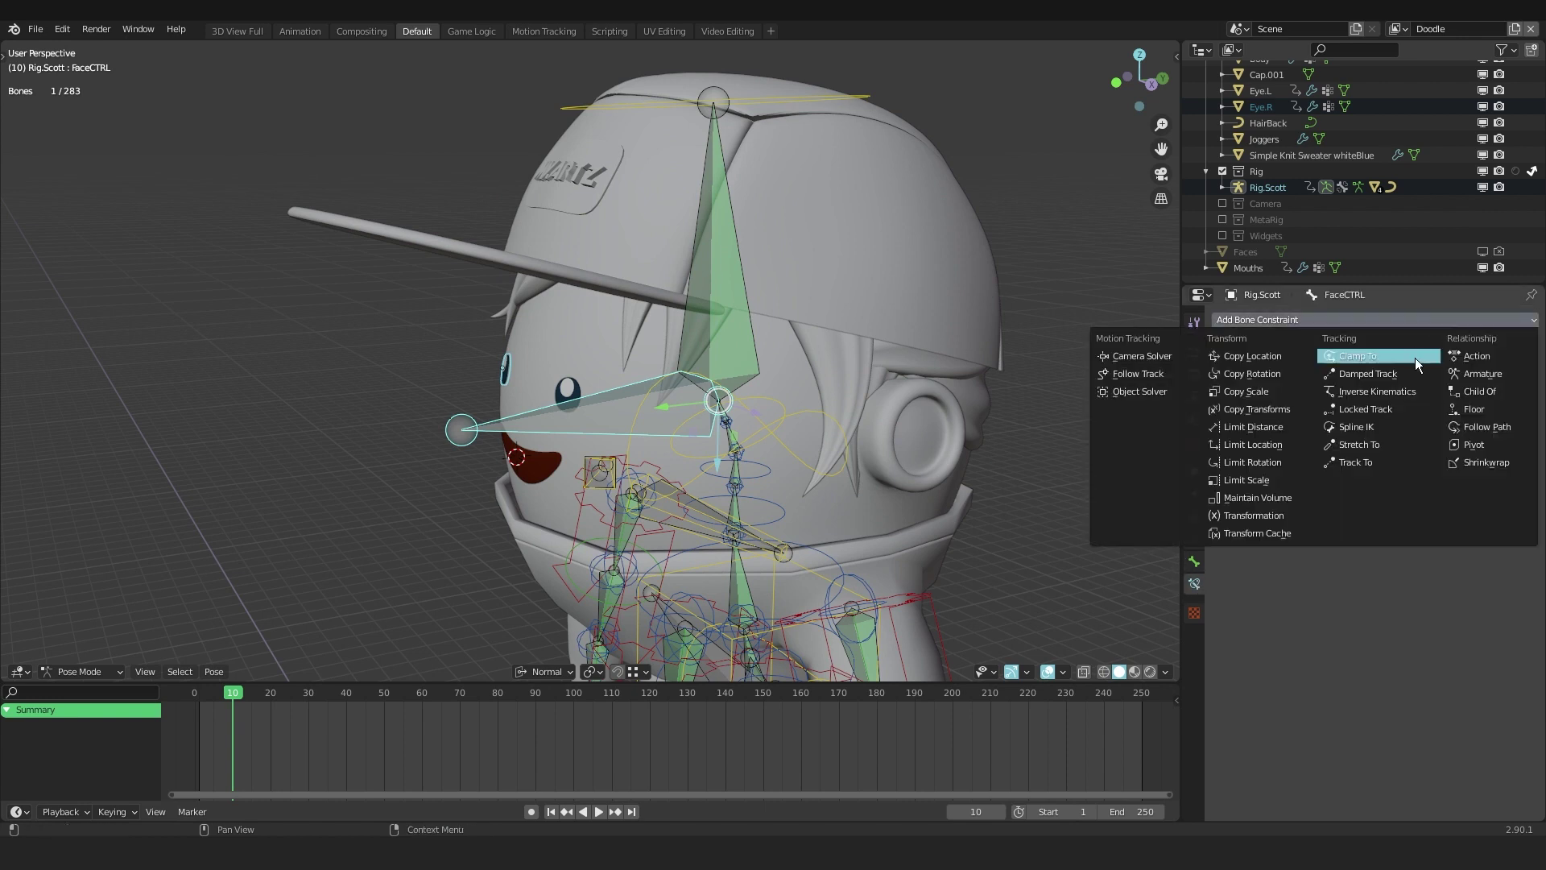
{"action": "left_click", "coordinate": [1480, 394]}
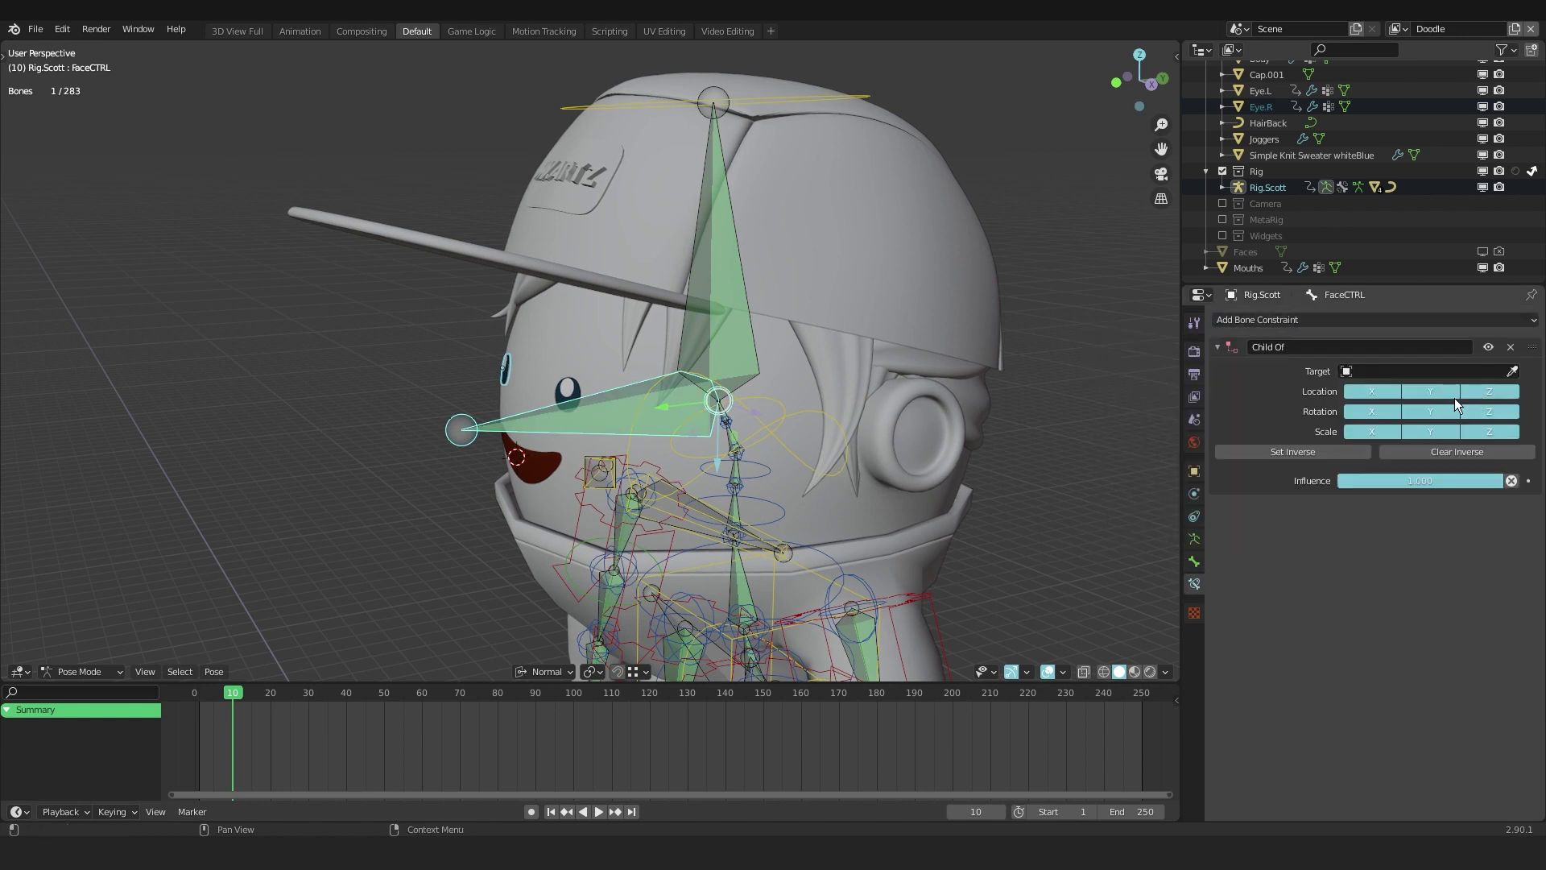
{"action": "left_click", "coordinate": [1513, 372]}
{"action": "left_click", "coordinate": [721, 191]}
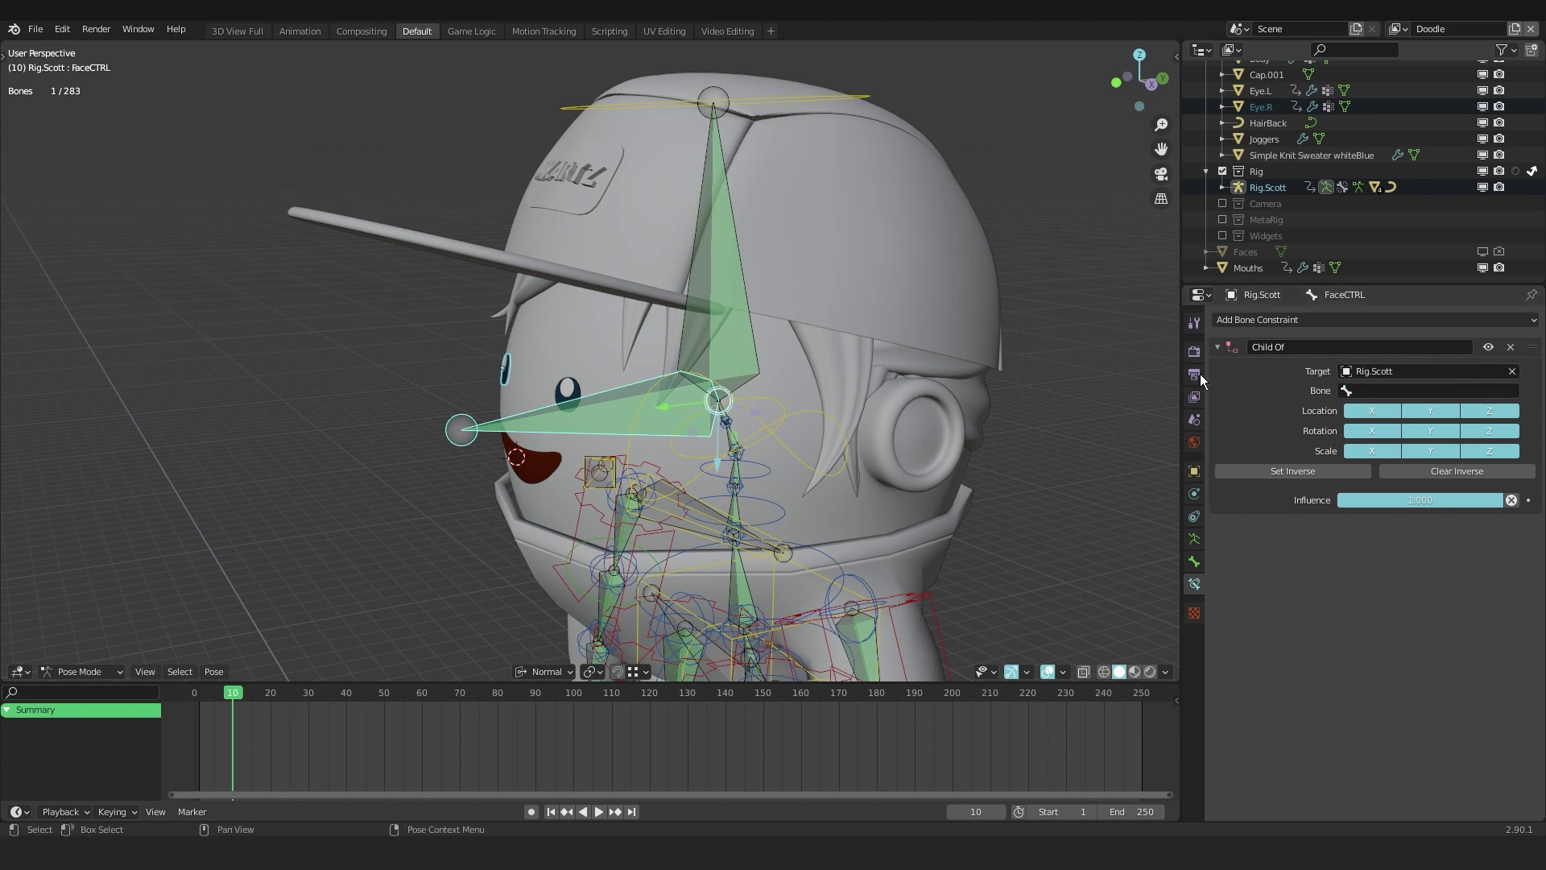
- Set the Child Of constraint's target bone to head and set its inverse
{"action": "left_click", "coordinate": [1399, 391]}
{"action": "type", "text": "head"}
{"action": "key", "text": "Return"}
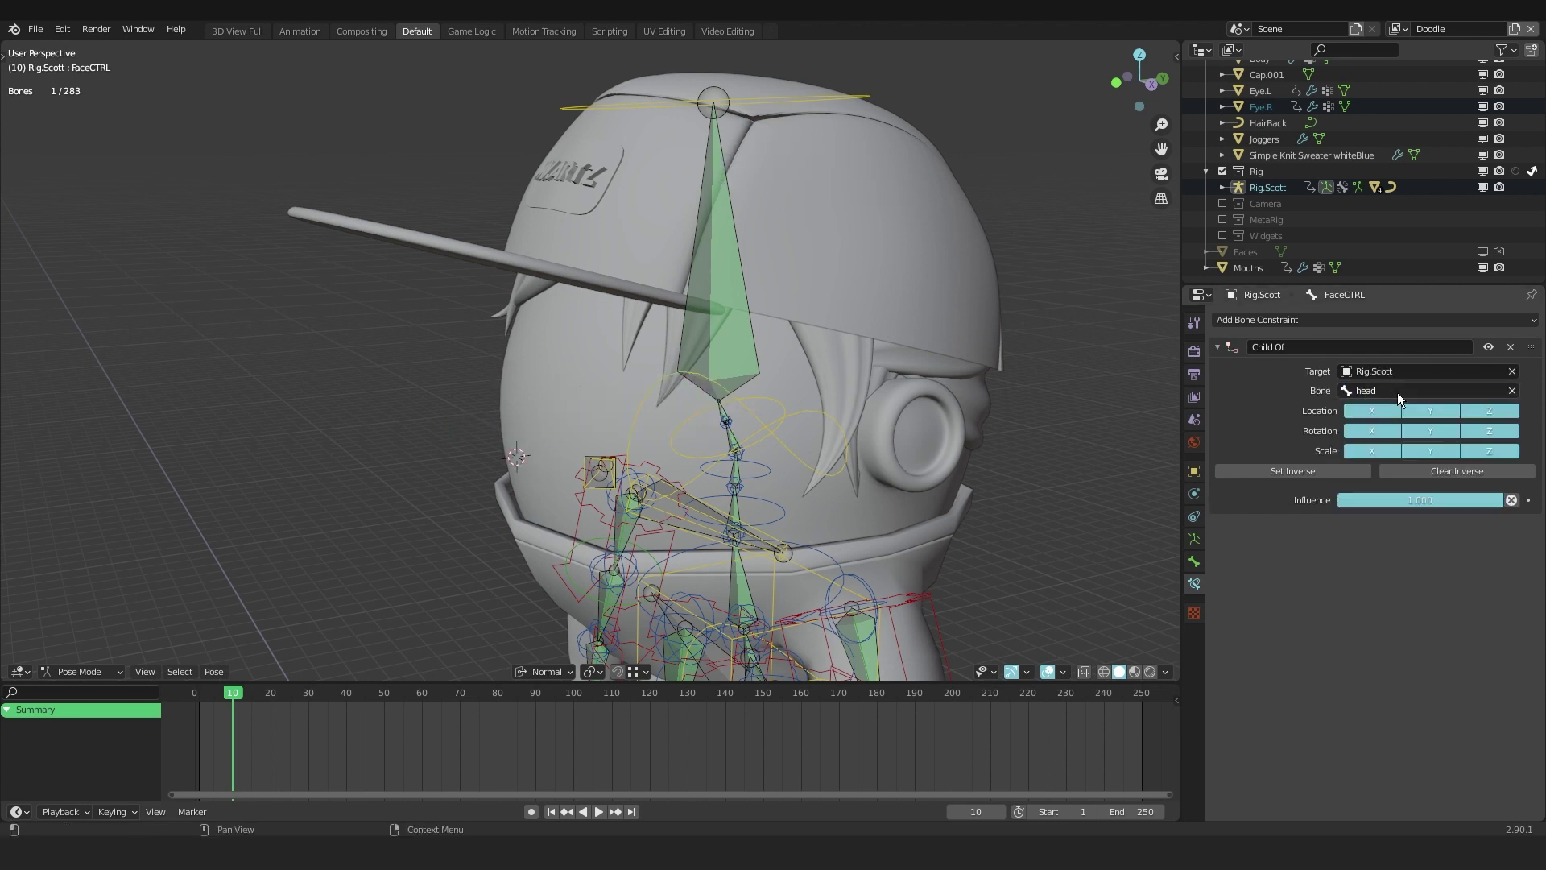
{"action": "left_click", "coordinate": [1288, 470]}
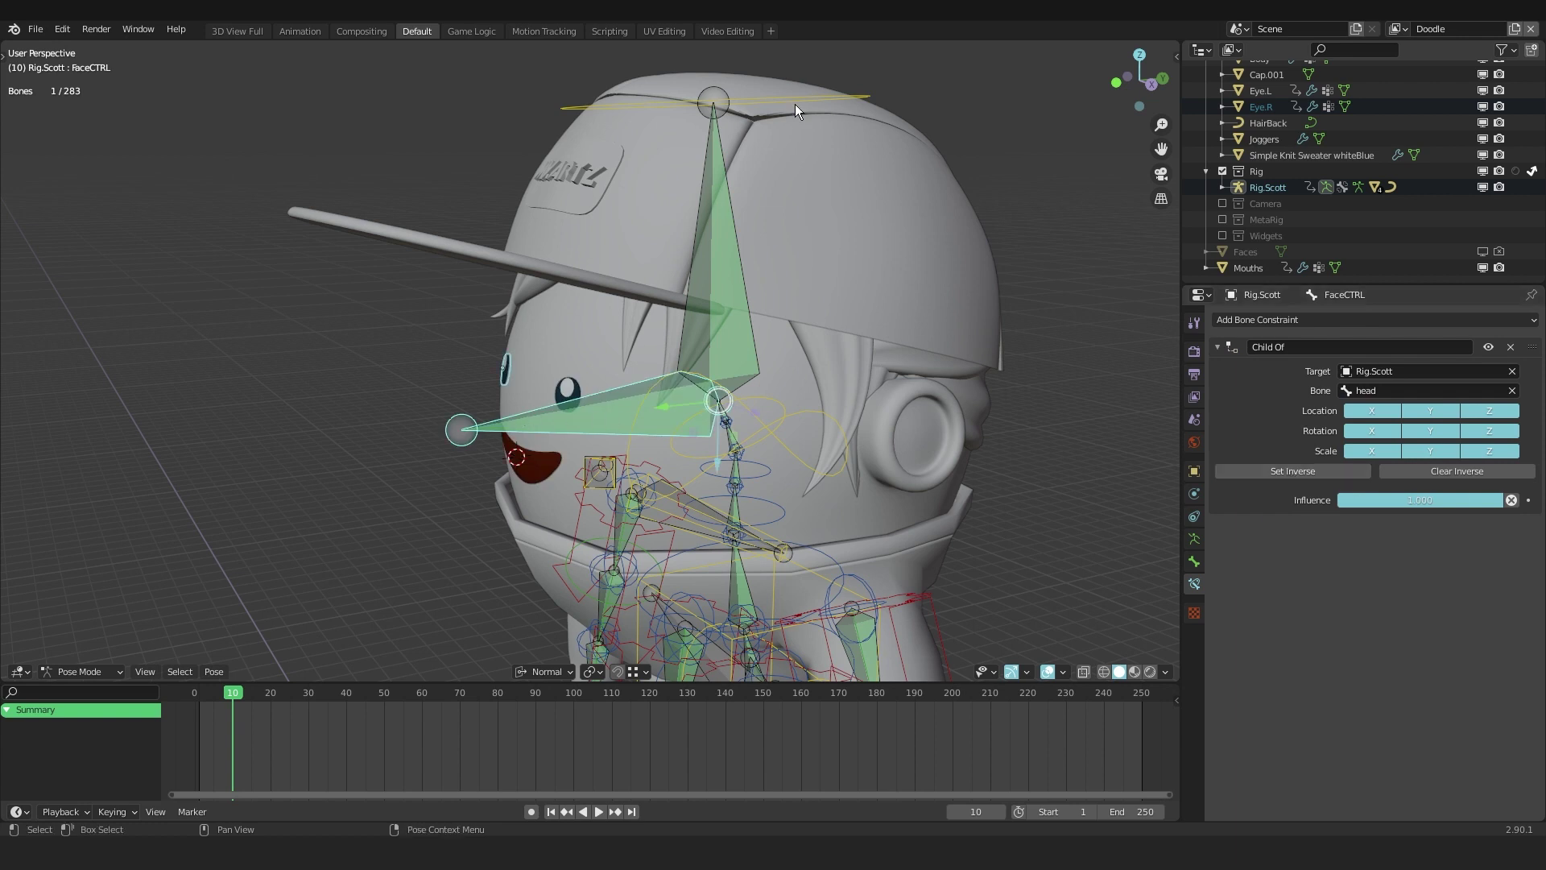
- Rotate the head bone by about 22° to test whether the face bone follows it
{"action": "left_click", "coordinate": [819, 108]}
{"action": "key", "text": "r"}
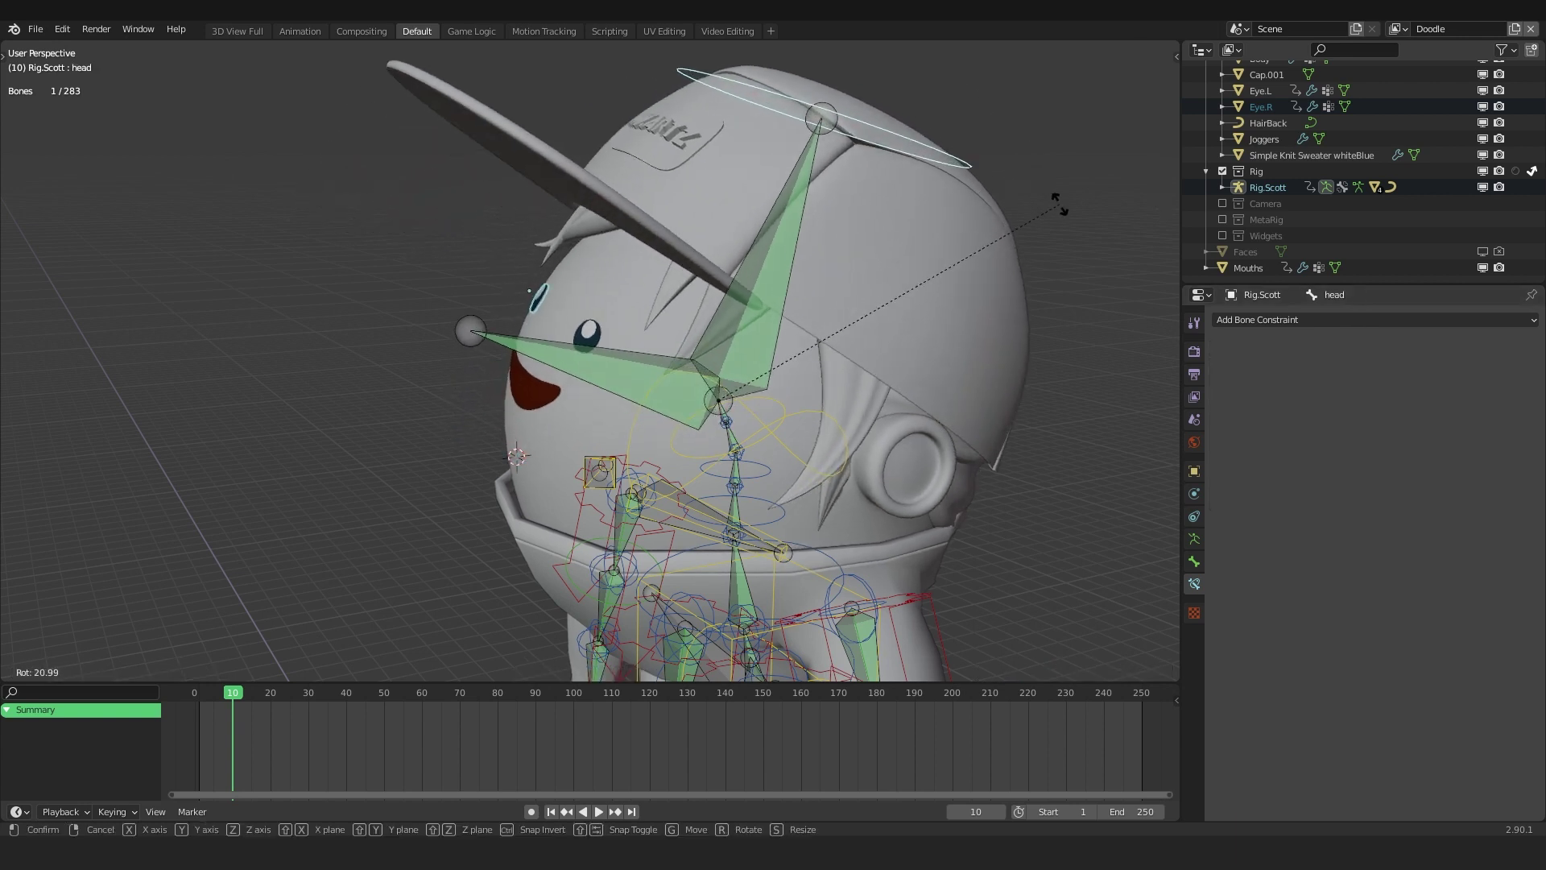
{"action": "left_click", "coordinate": [725, 367]}
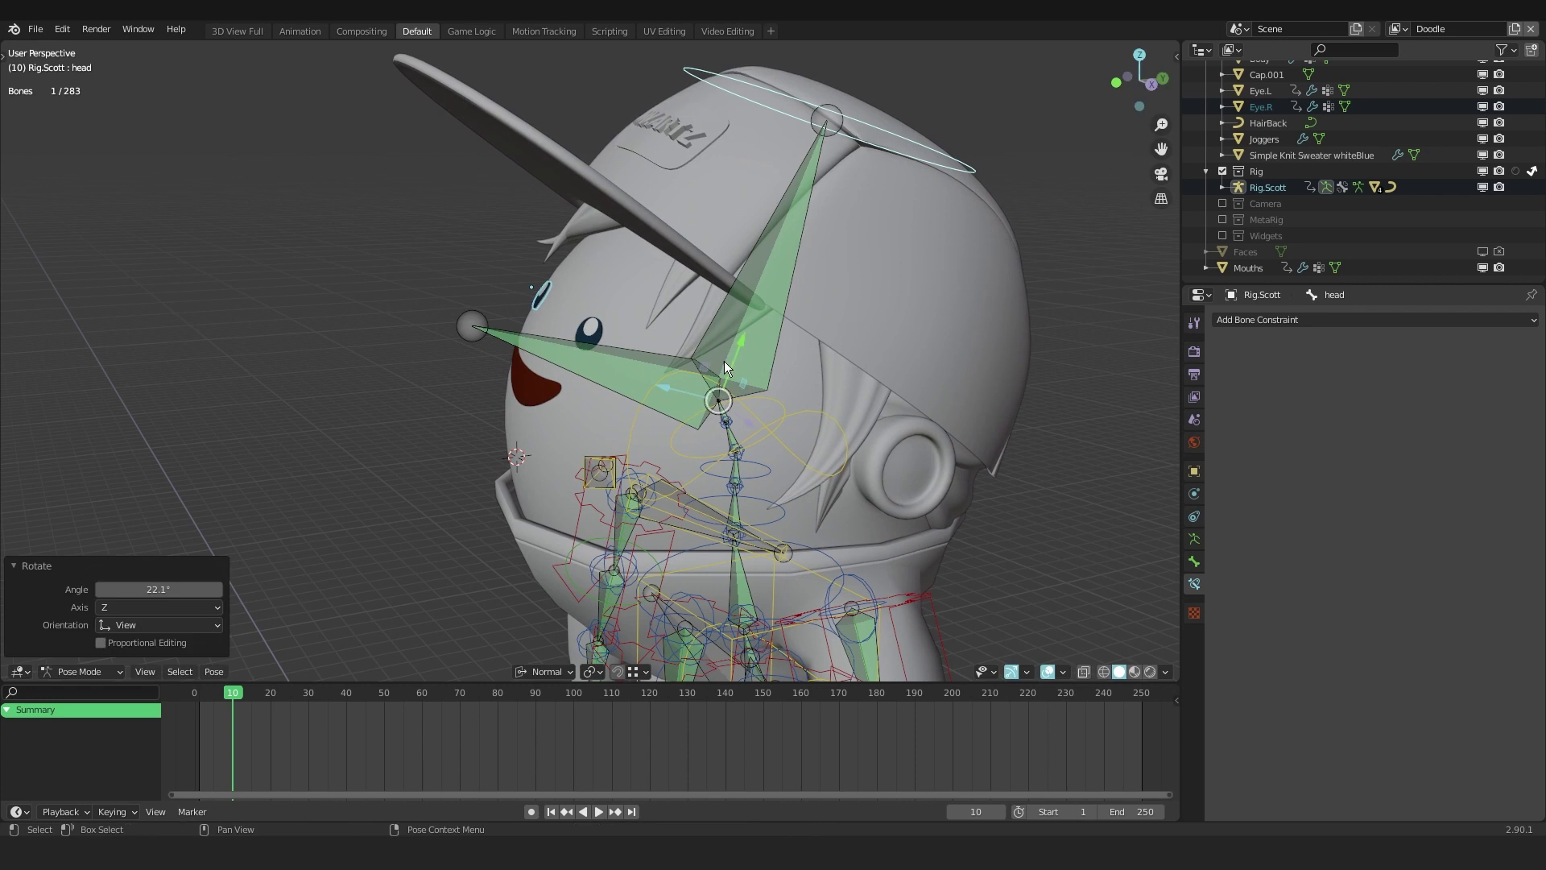
- Test-rotate FaceCTRL on the tilted head with plain and trackball rotation, cancelling both, and undo the test pose
{"action": "left_click", "coordinate": [536, 345]}
{"action": "key", "text": "r"}
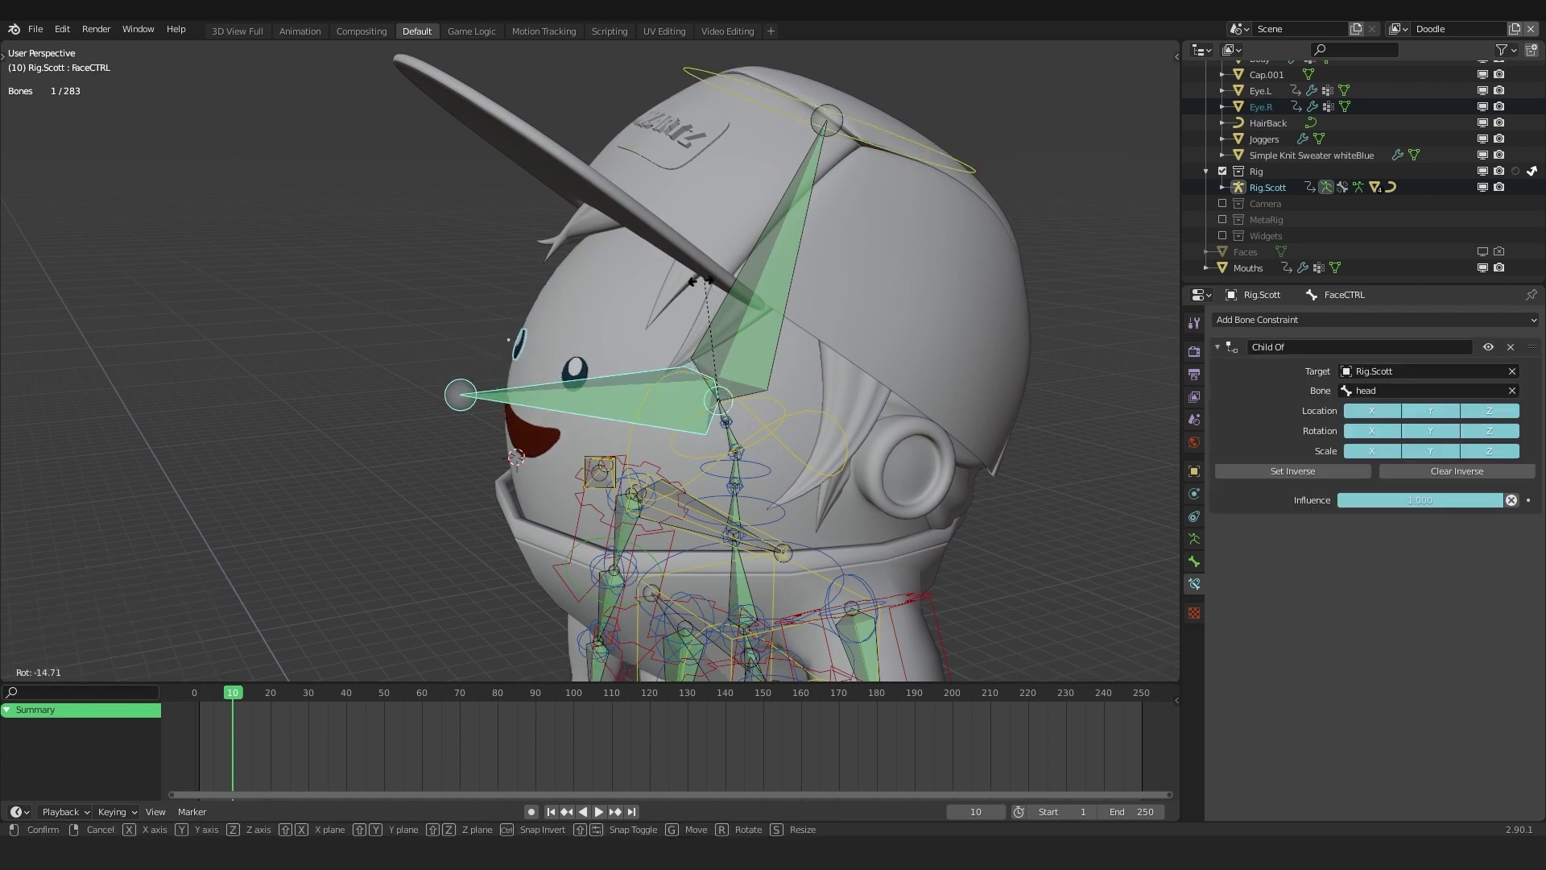
{"action": "right_click", "coordinate": [666, 317]}
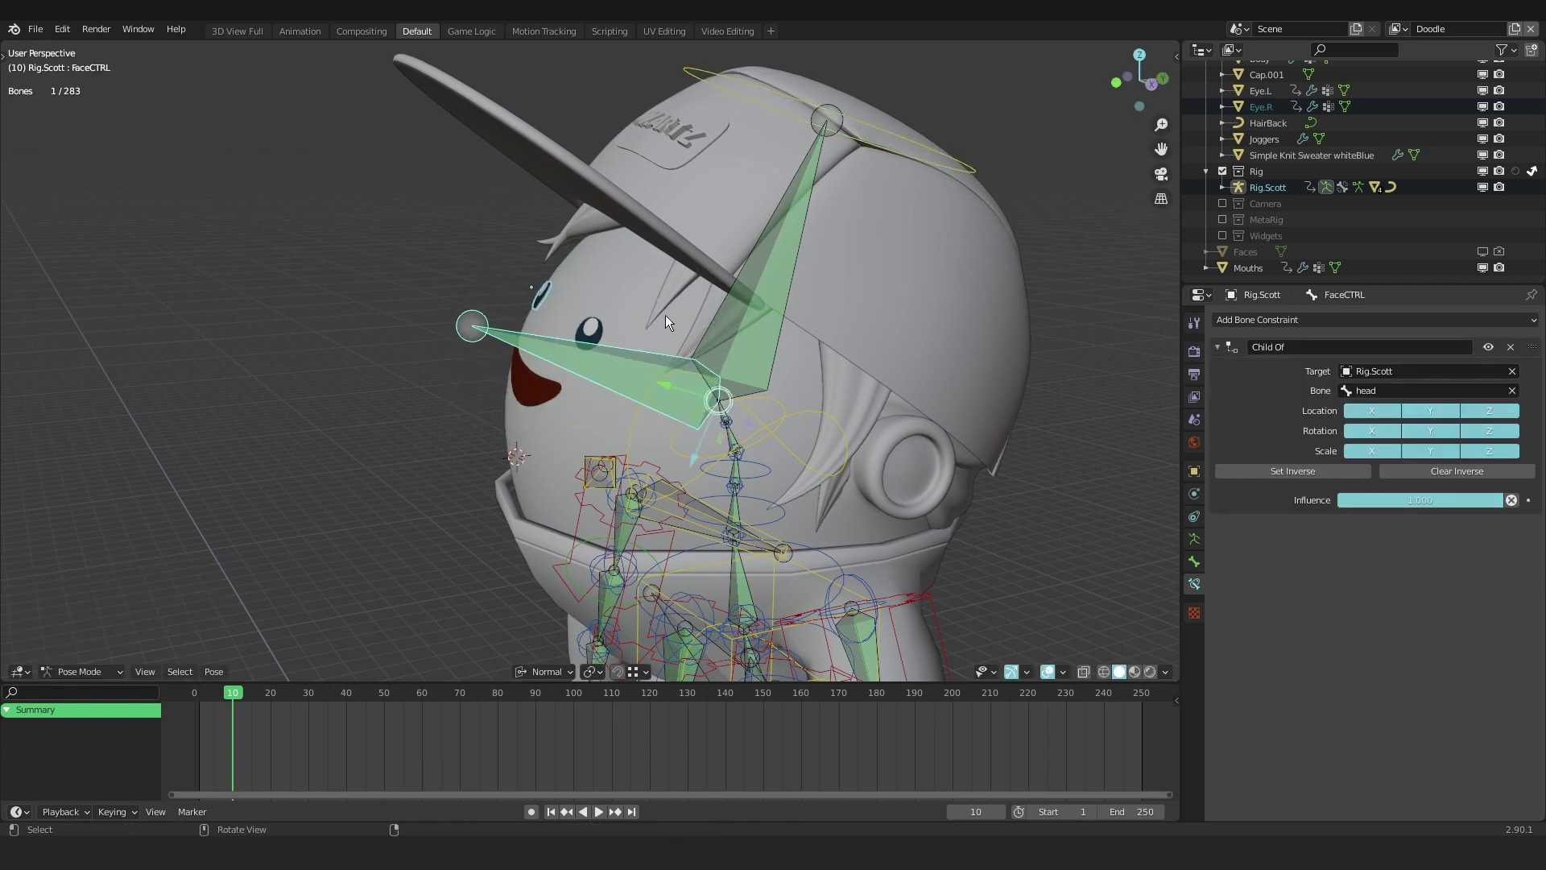
{"action": "middle_click_drag", "start_coordinate": [666, 318], "coordinate": [737, 335]}
{"action": "key", "text": "r"}
{"action": "key", "text": "r"}
{"action": "right_click", "coordinate": [898, 219]}
{"action": "key", "text": "ctrl+z"}
{"action": "key", "text": "ctrl+z"}
{"action": "key", "text": "ctrl+z"}
- Clear the bone selection and hide the rig's deform bones by disabling armature layer 30
{"action": "scroll", "coordinate": [897, 219], "scroll_direction": "down", "scroll_amount": 3}
{"action": "key", "text": "alt+a"}
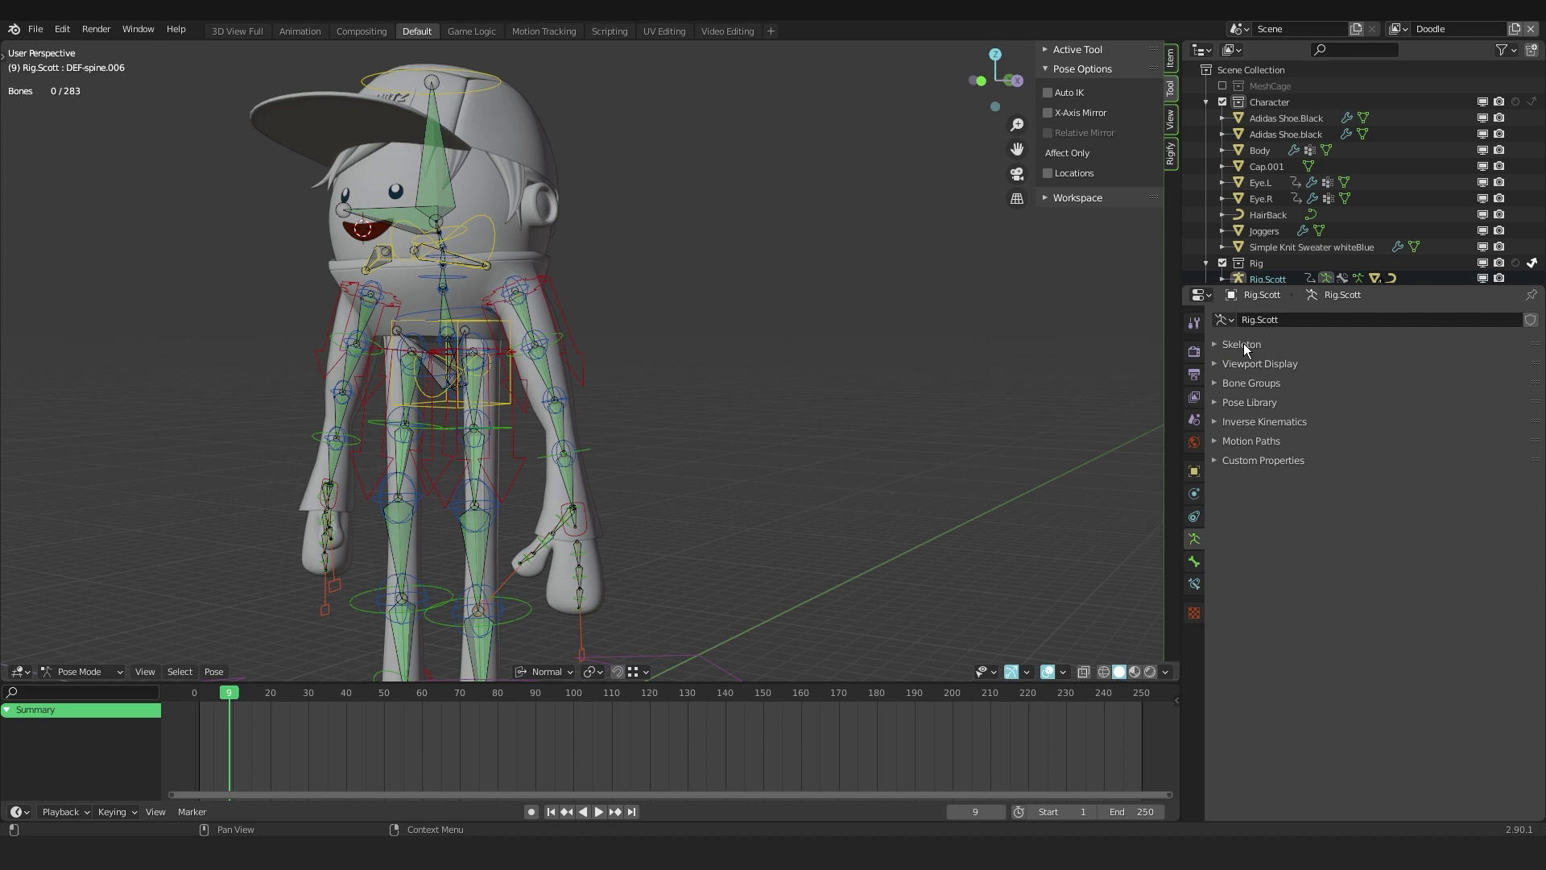
{"action": "left_click", "coordinate": [1244, 345]}
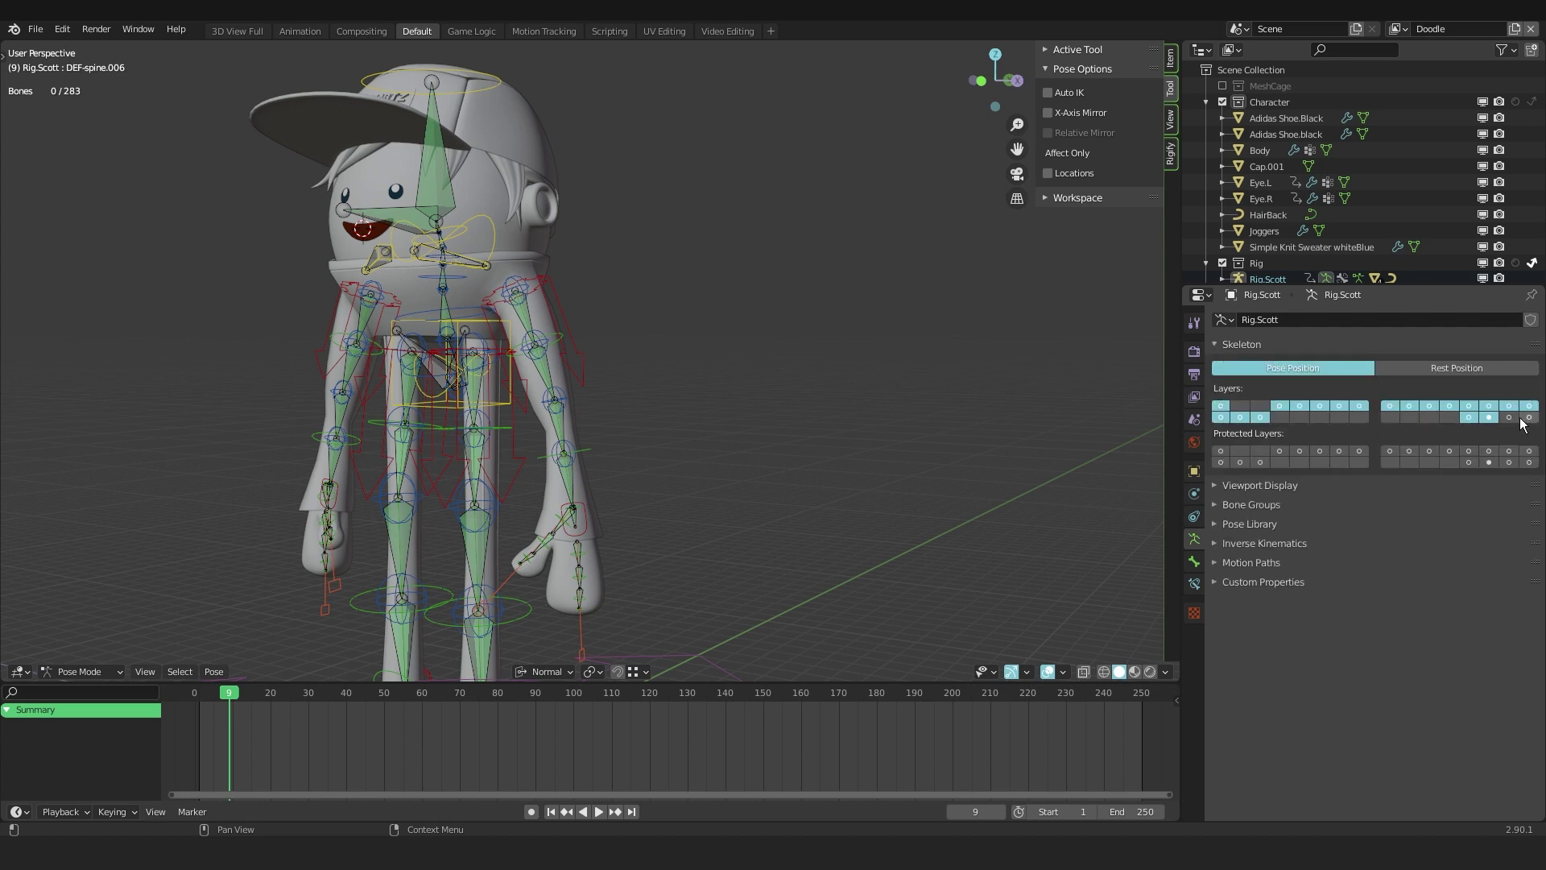
{"action": "left_click", "coordinate": [1489, 418]}
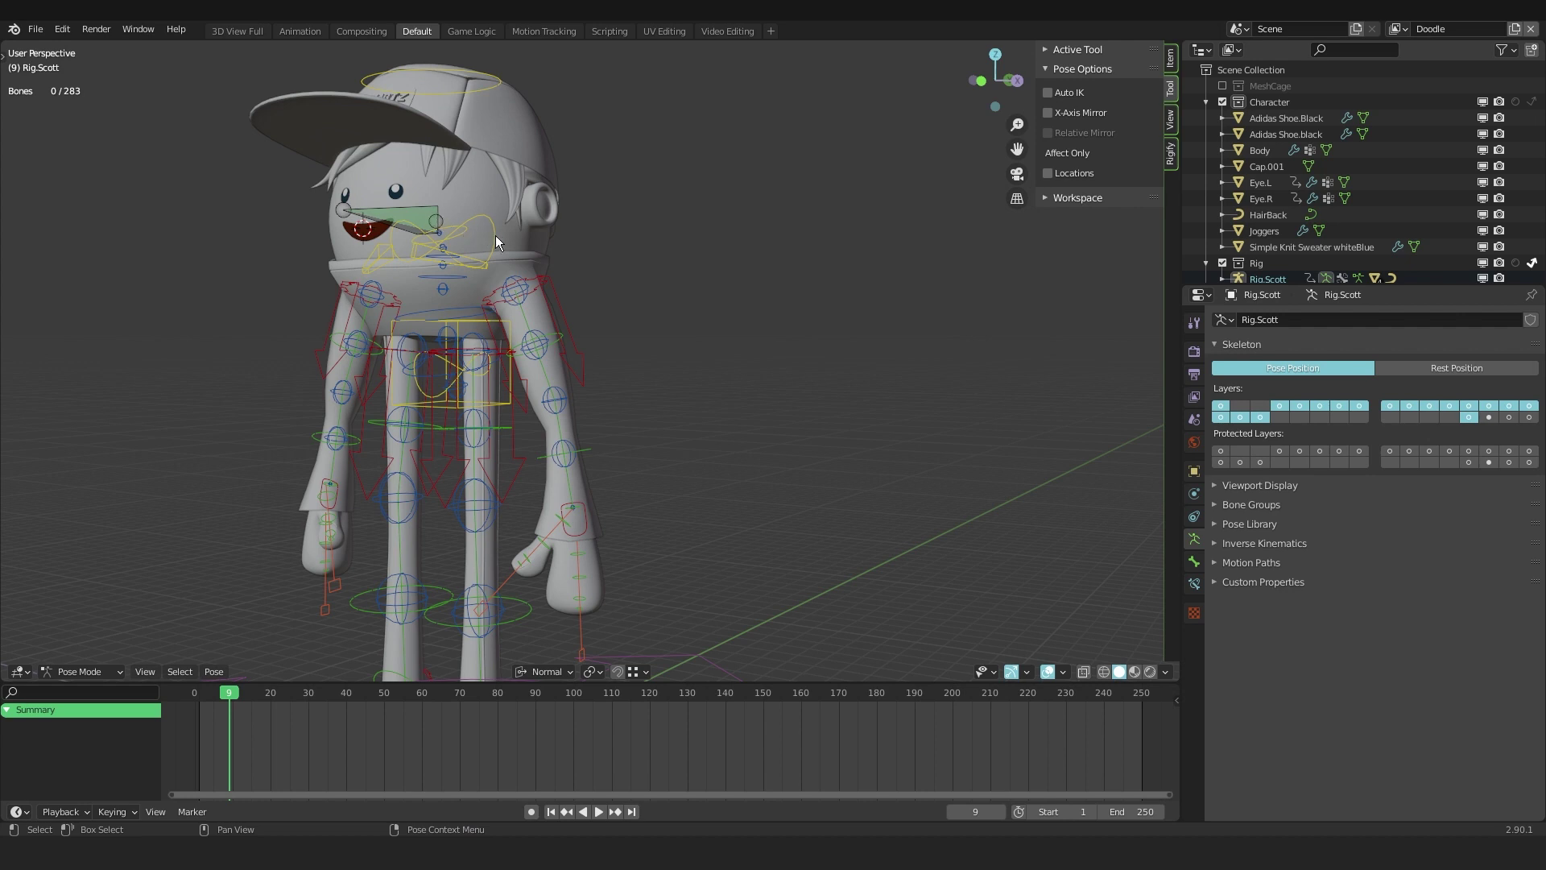
- Assign WGT-rig.001_spine_fk.003 as the custom shape of the FaceCTRL bone
{"action": "left_click", "coordinate": [429, 206]}
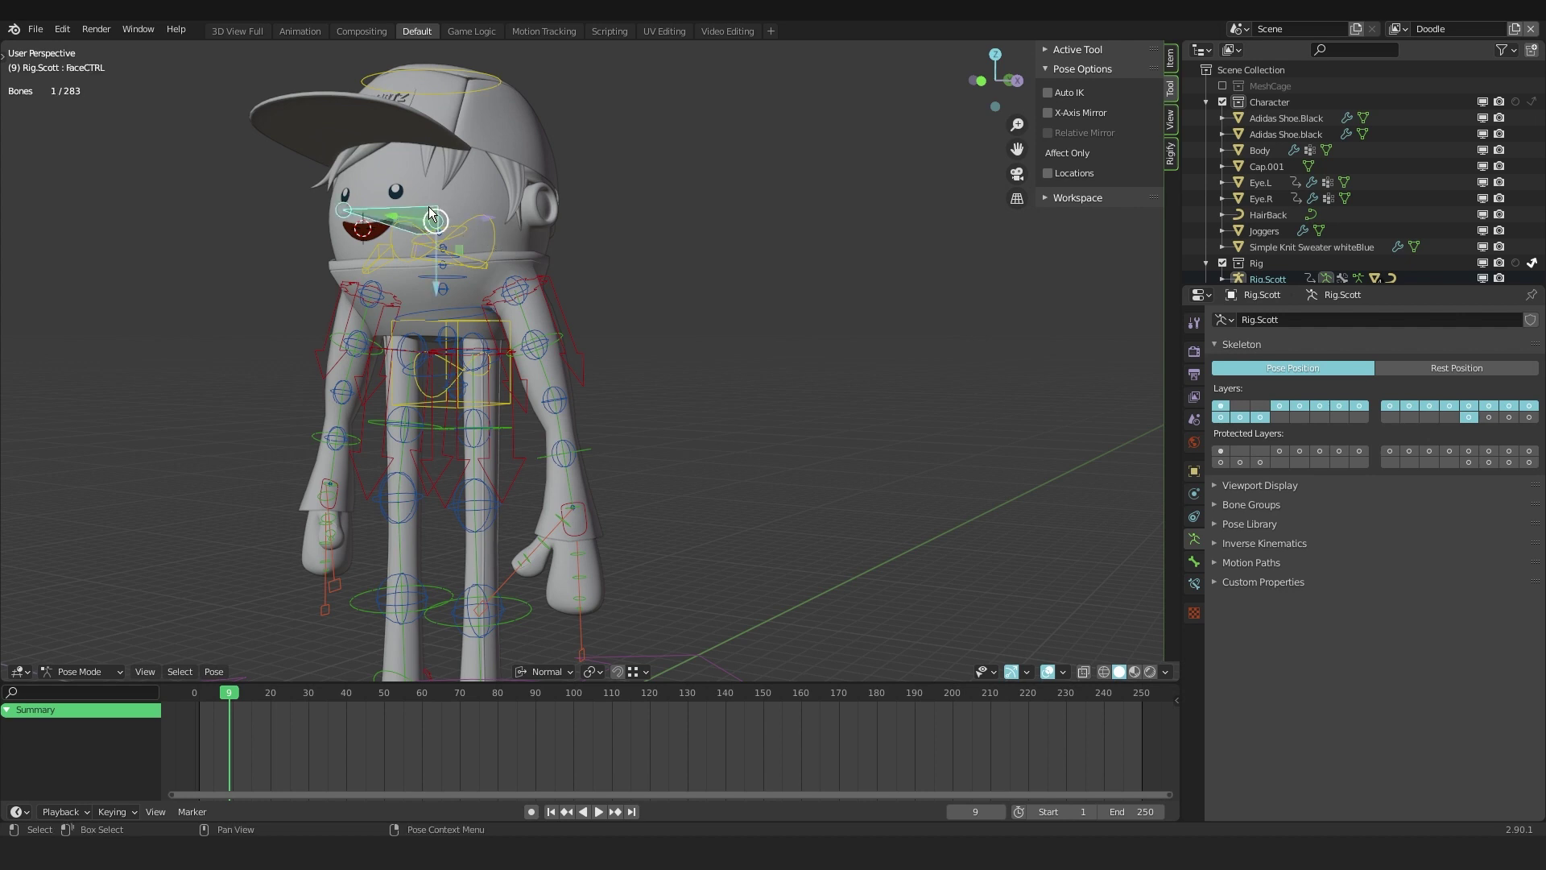
{"action": "scroll", "coordinate": [428, 206], "scroll_direction": "up", "scroll_amount": 2}
{"action": "middle_click_drag", "start_coordinate": [451, 206], "coordinate": [399, 221]}
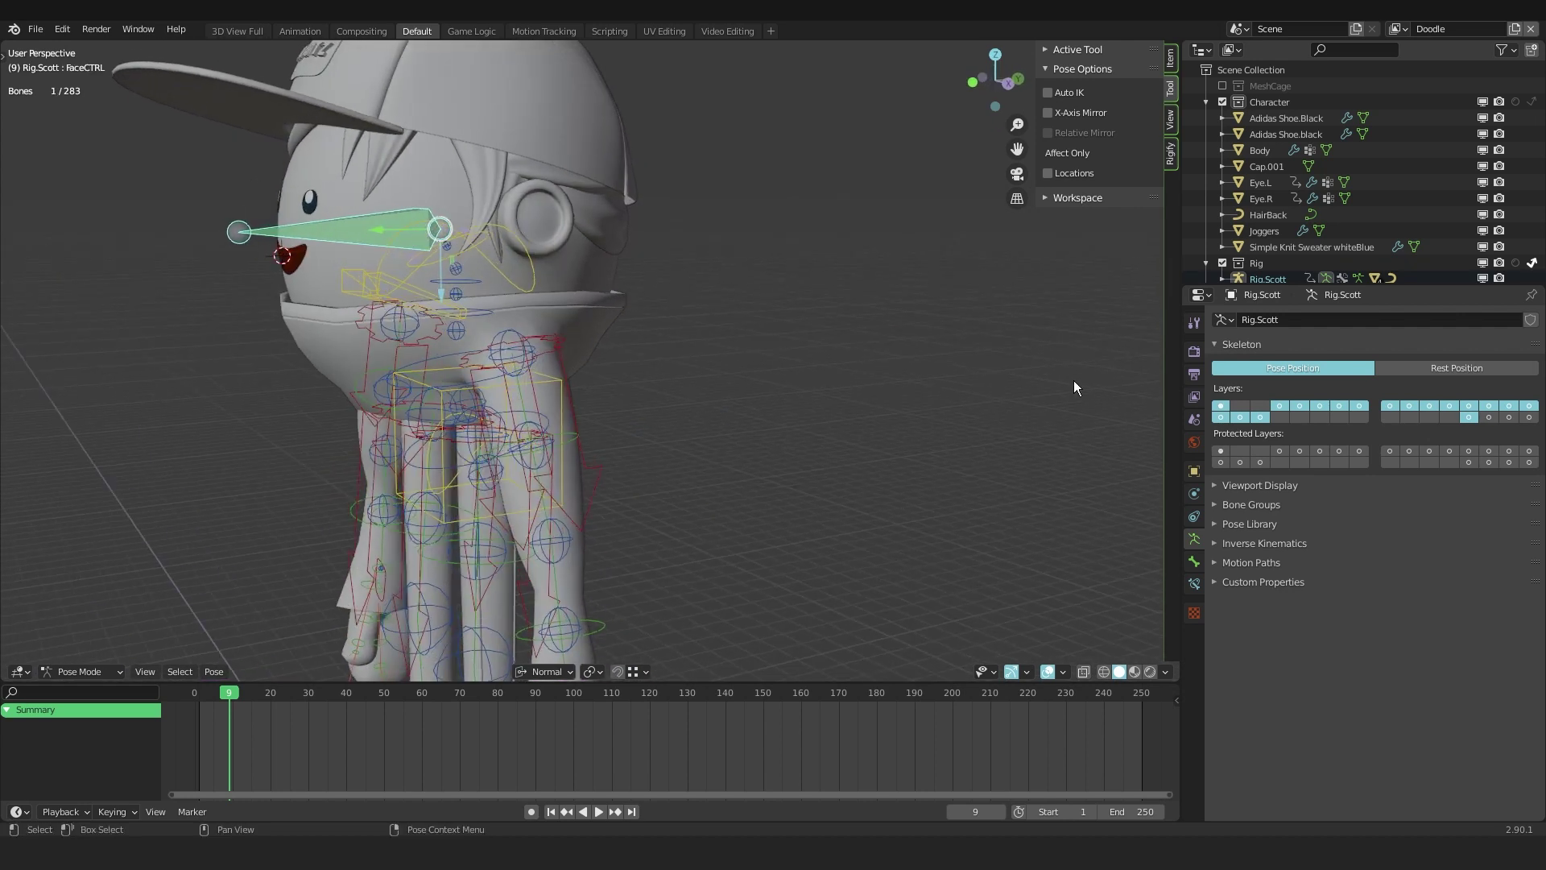
{"action": "left_click", "coordinate": [1194, 561]}
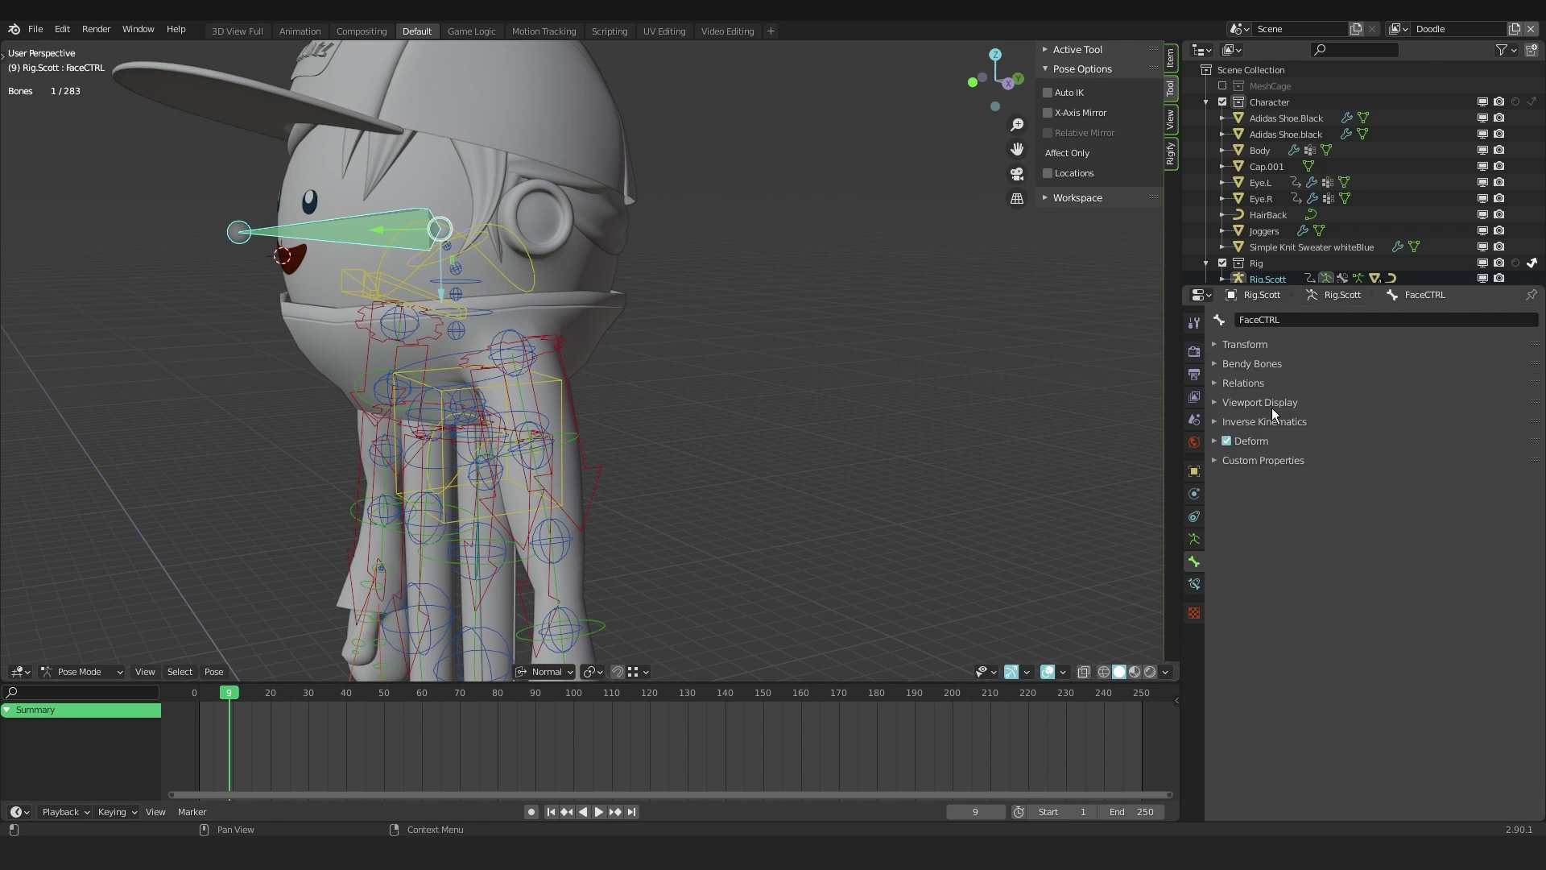
{"action": "left_click", "coordinate": [1272, 402]}
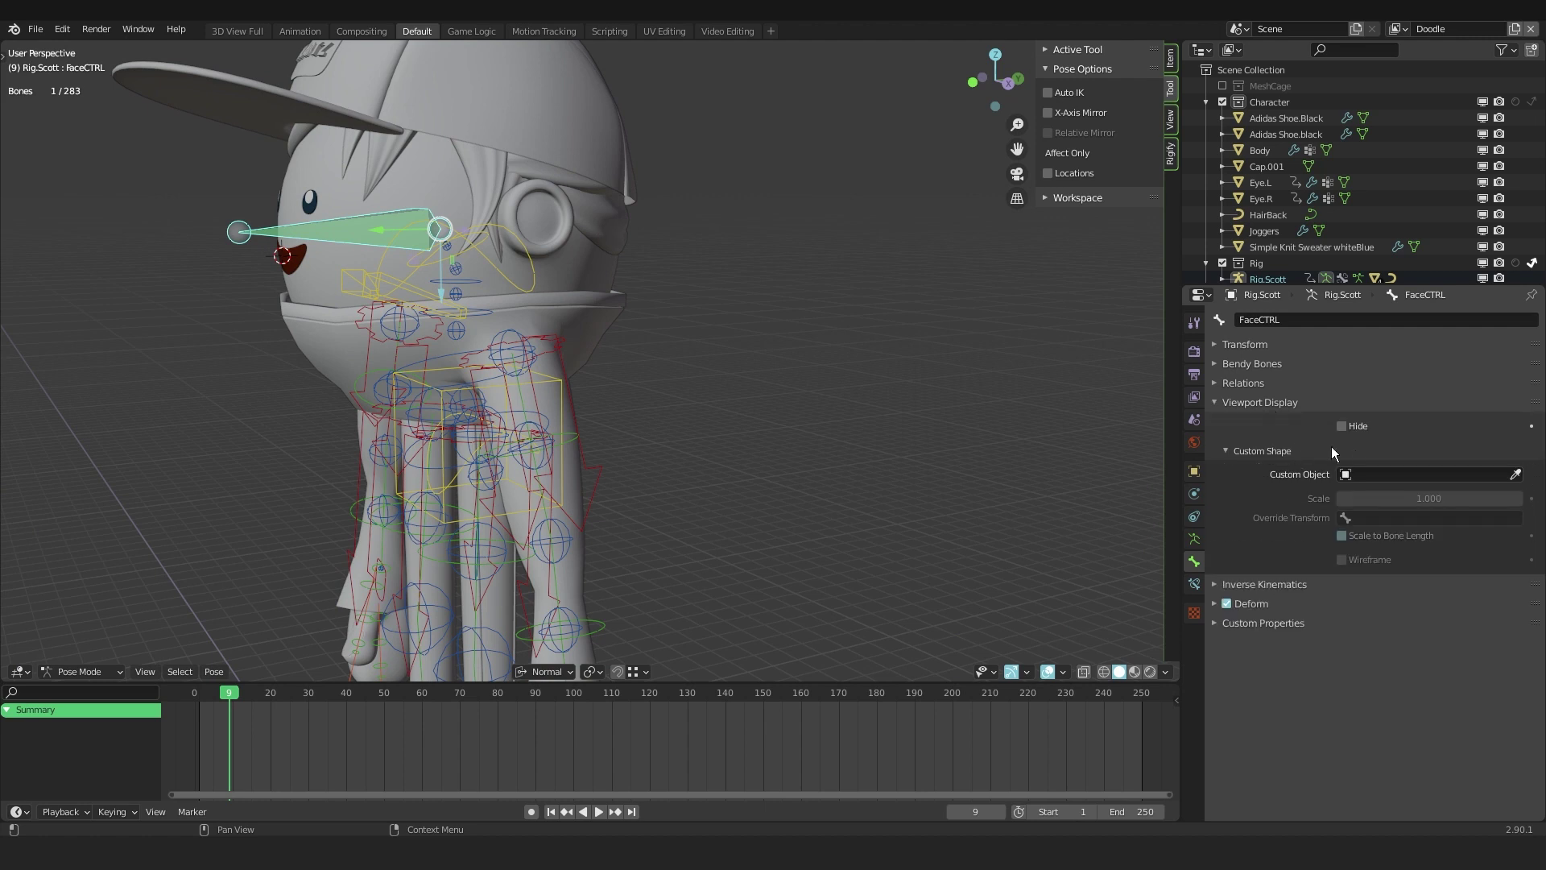
{"action": "left_click", "coordinate": [1361, 474]}
{"action": "type", "text": "spine"}
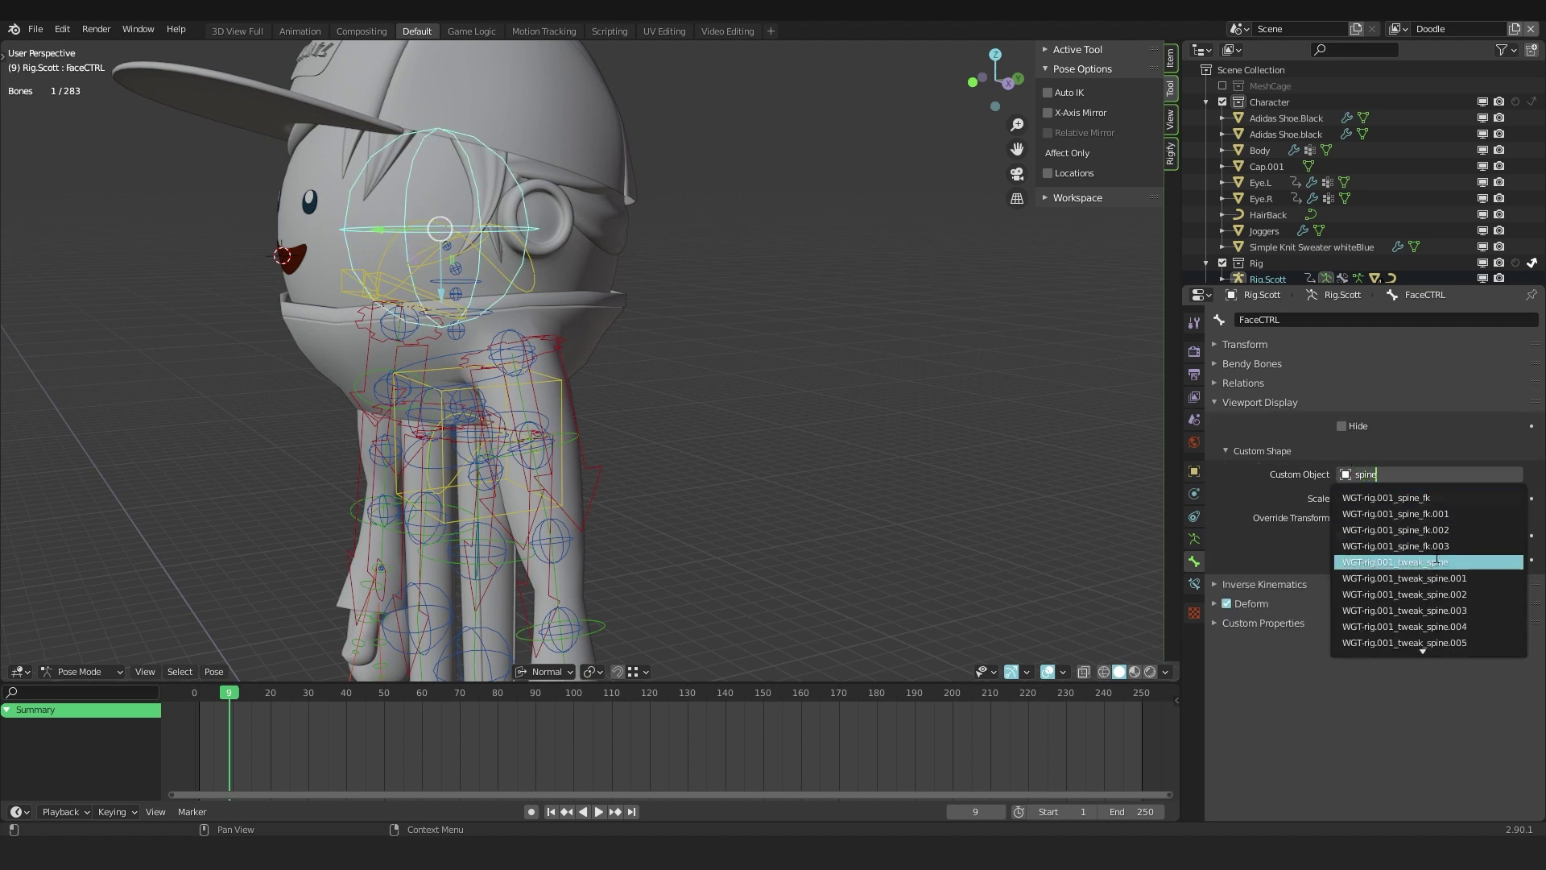
{"action": "left_click", "coordinate": [1456, 545]}
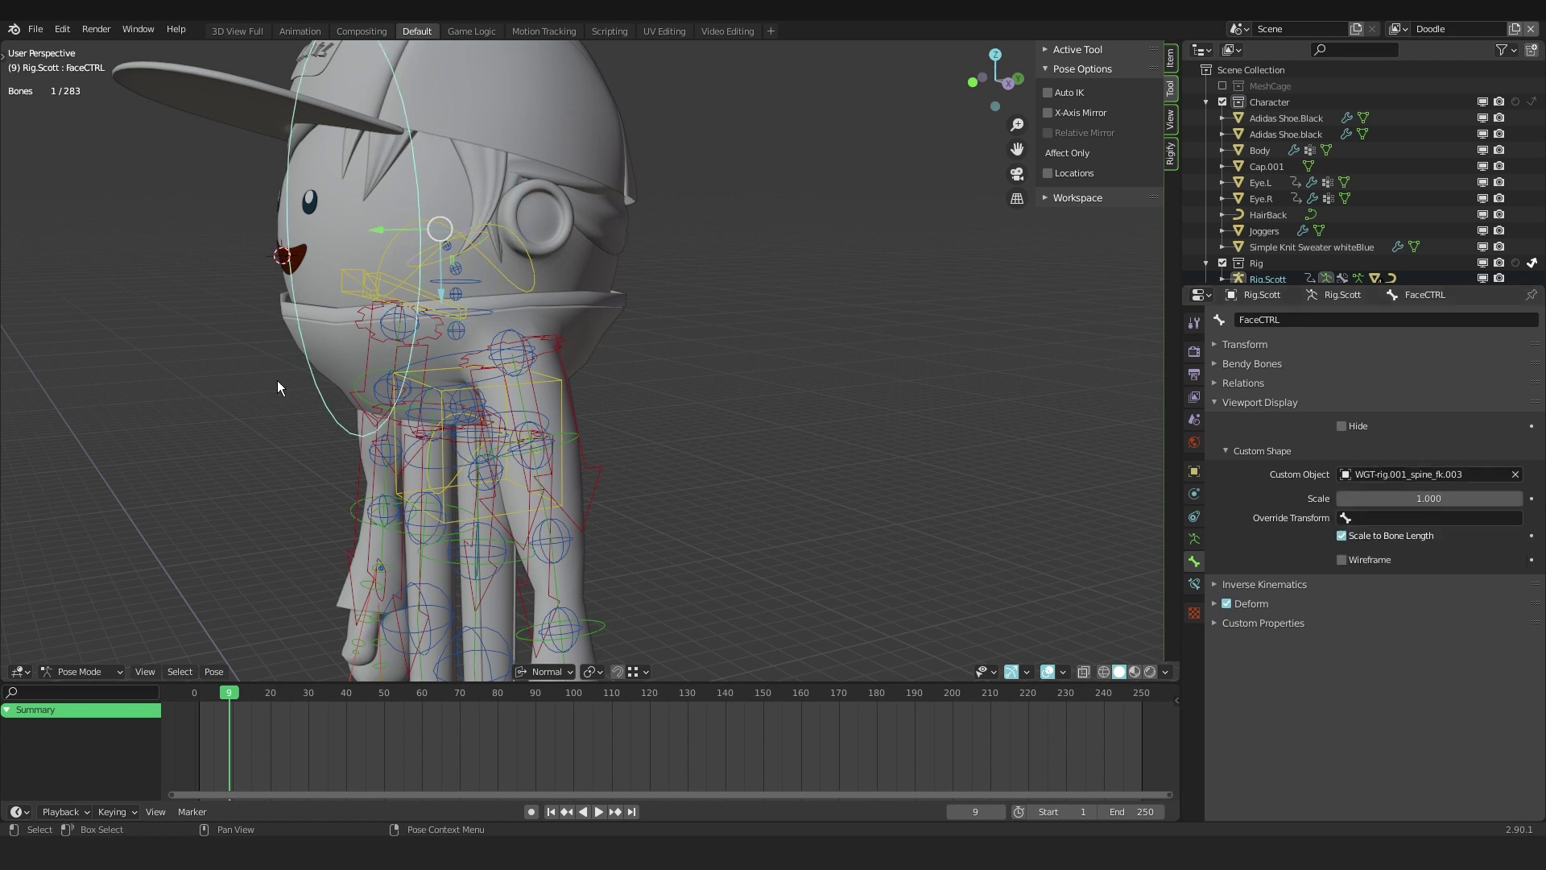
- Try a custom shape scale of 0.4 on FaceCTRL and undo the change
{"action": "middle_click_drag", "start_coordinate": [435, 298], "coordinate": [677, 335]}
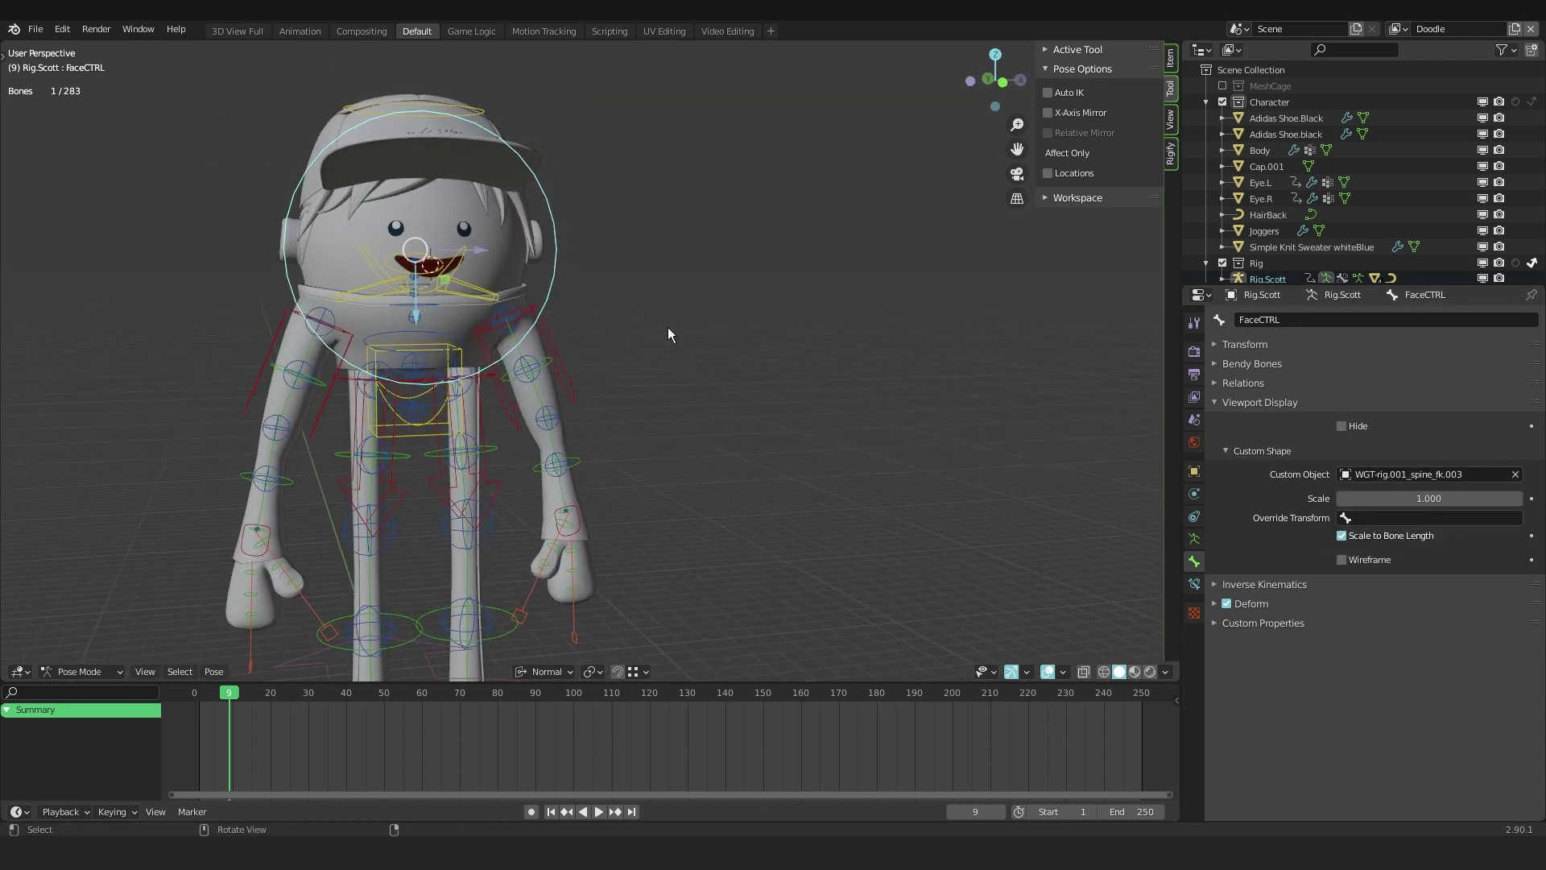
{"action": "left_click_drag", "start_coordinate": [1428, 497], "coordinate": [1378, 498], "text": "ctrl"}
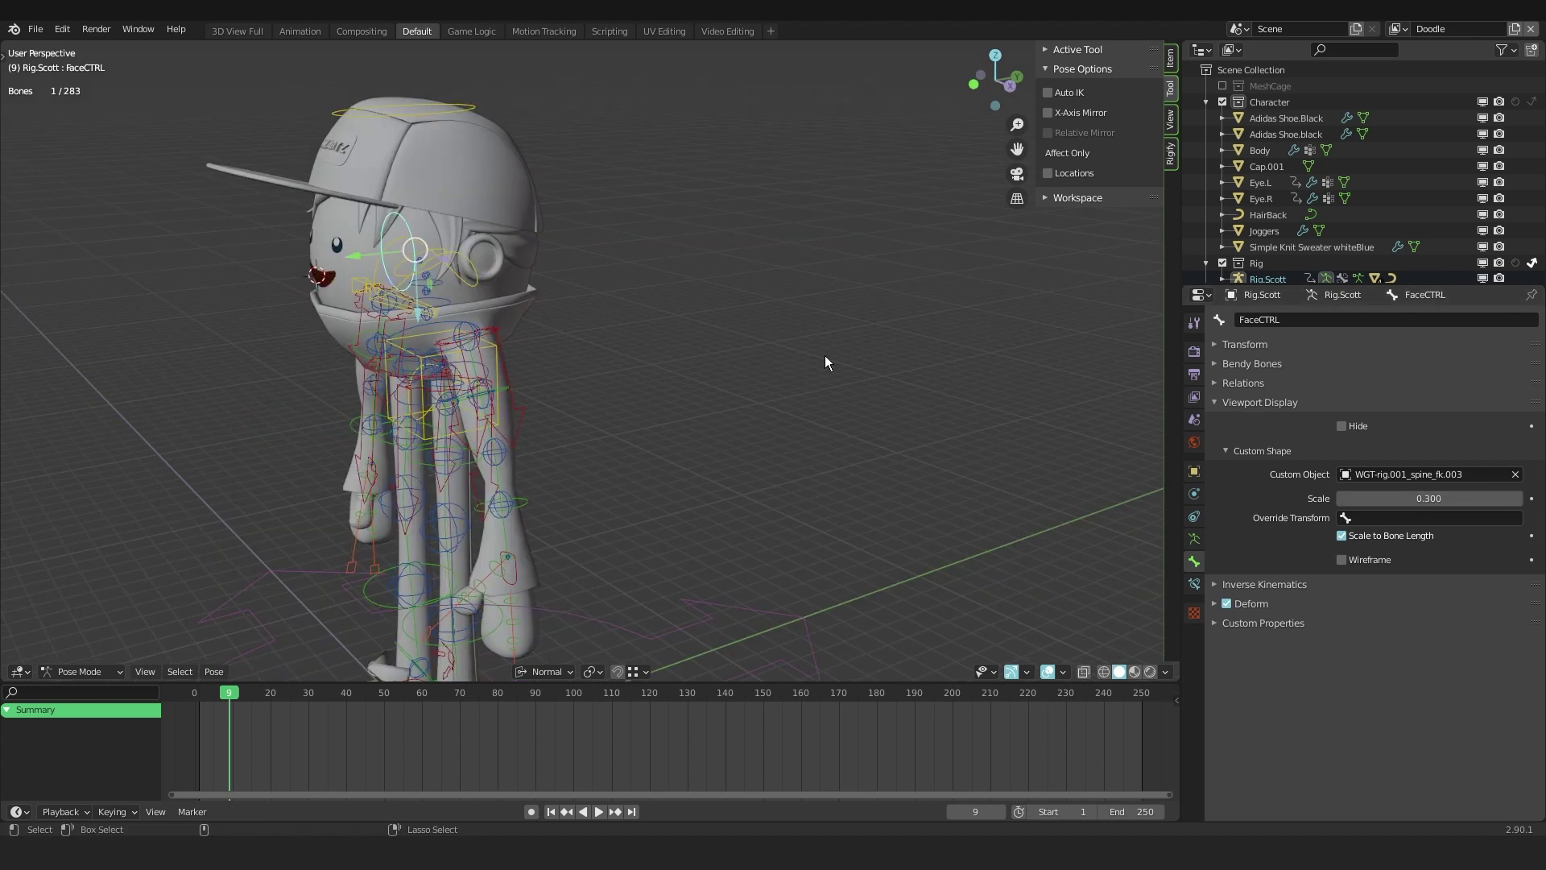
{"action": "key", "text": "ctrl+z"}
- Test-rotate the FaceCTRL bone with trackball rotation to check how the eyes and mouth slide over the face
{"action": "middle_click_drag", "start_coordinate": [825, 355], "coordinate": [725, 318]}
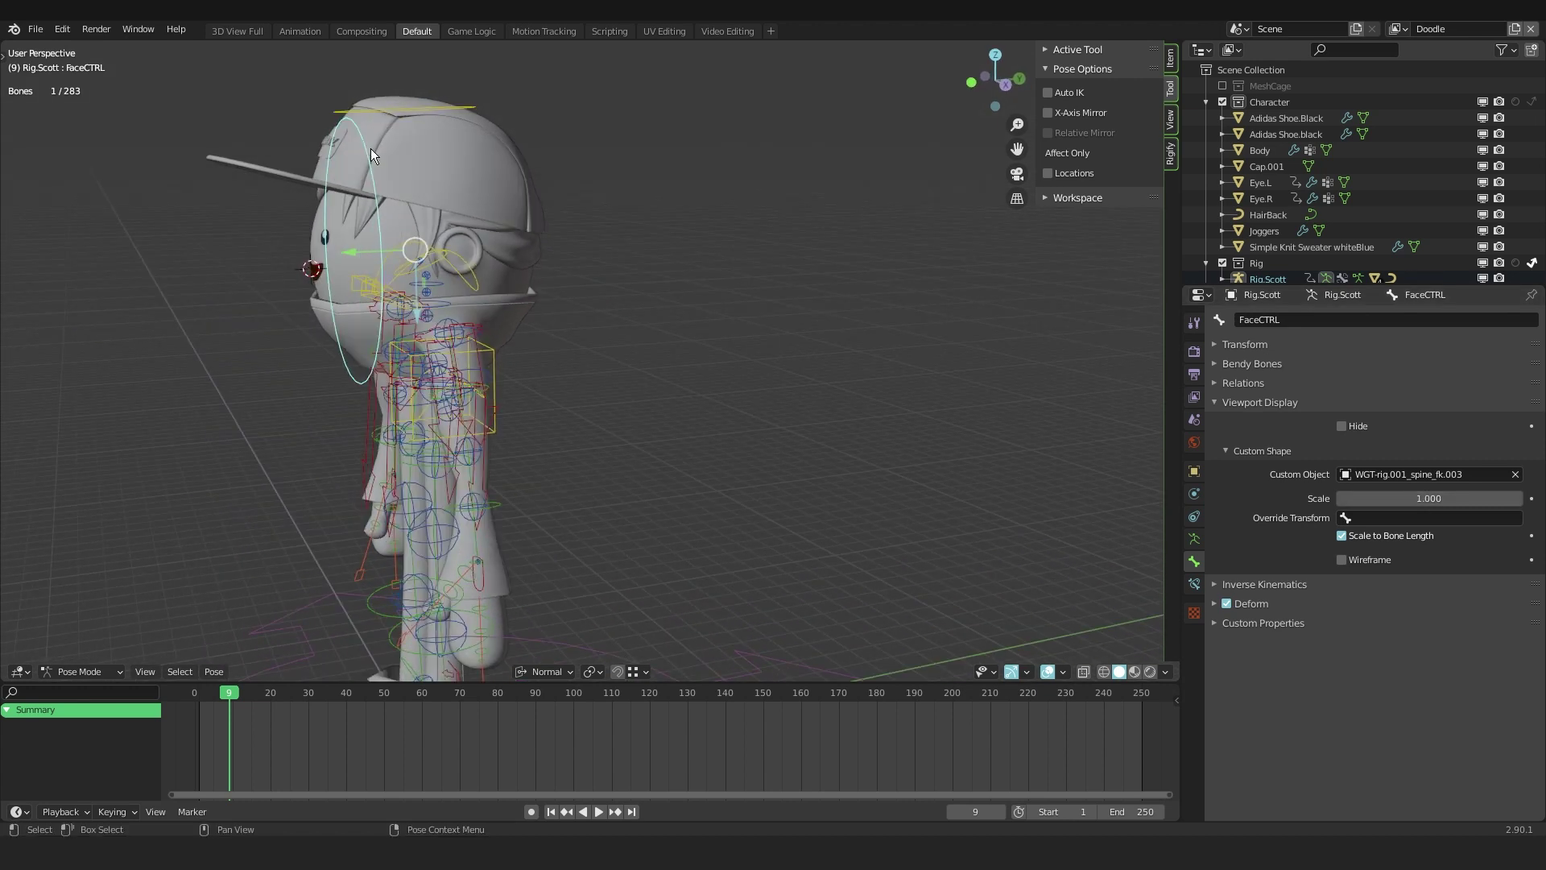
{"action": "middle_click_drag", "start_coordinate": [370, 148], "coordinate": [583, 189]}
{"action": "key", "text": "r"}
{"action": "key", "text": "r"}
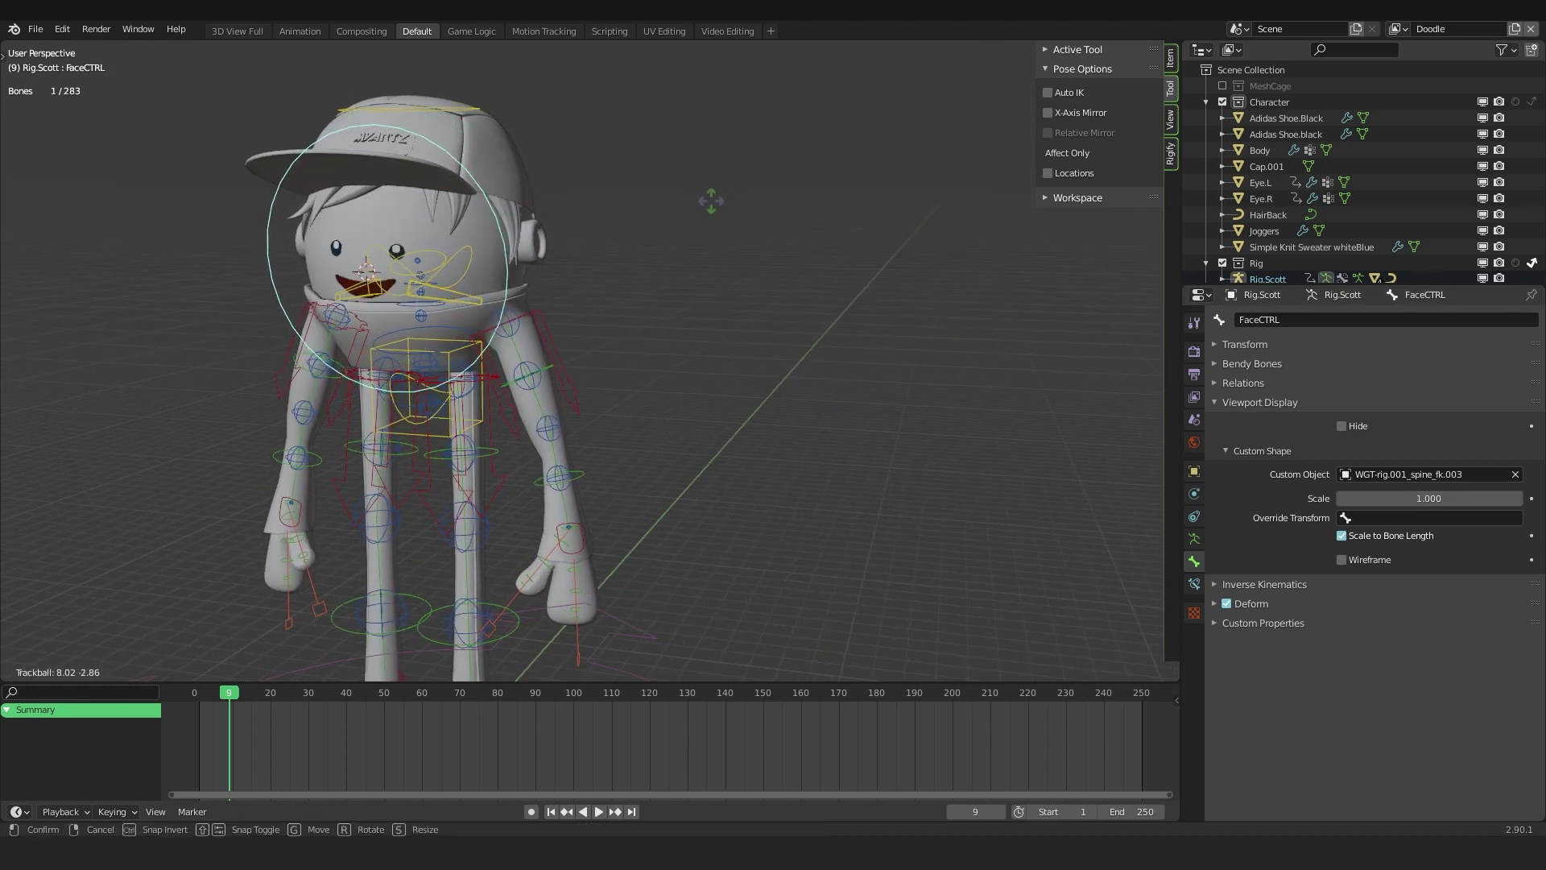
{"action": "left_click", "coordinate": [480, 217]}
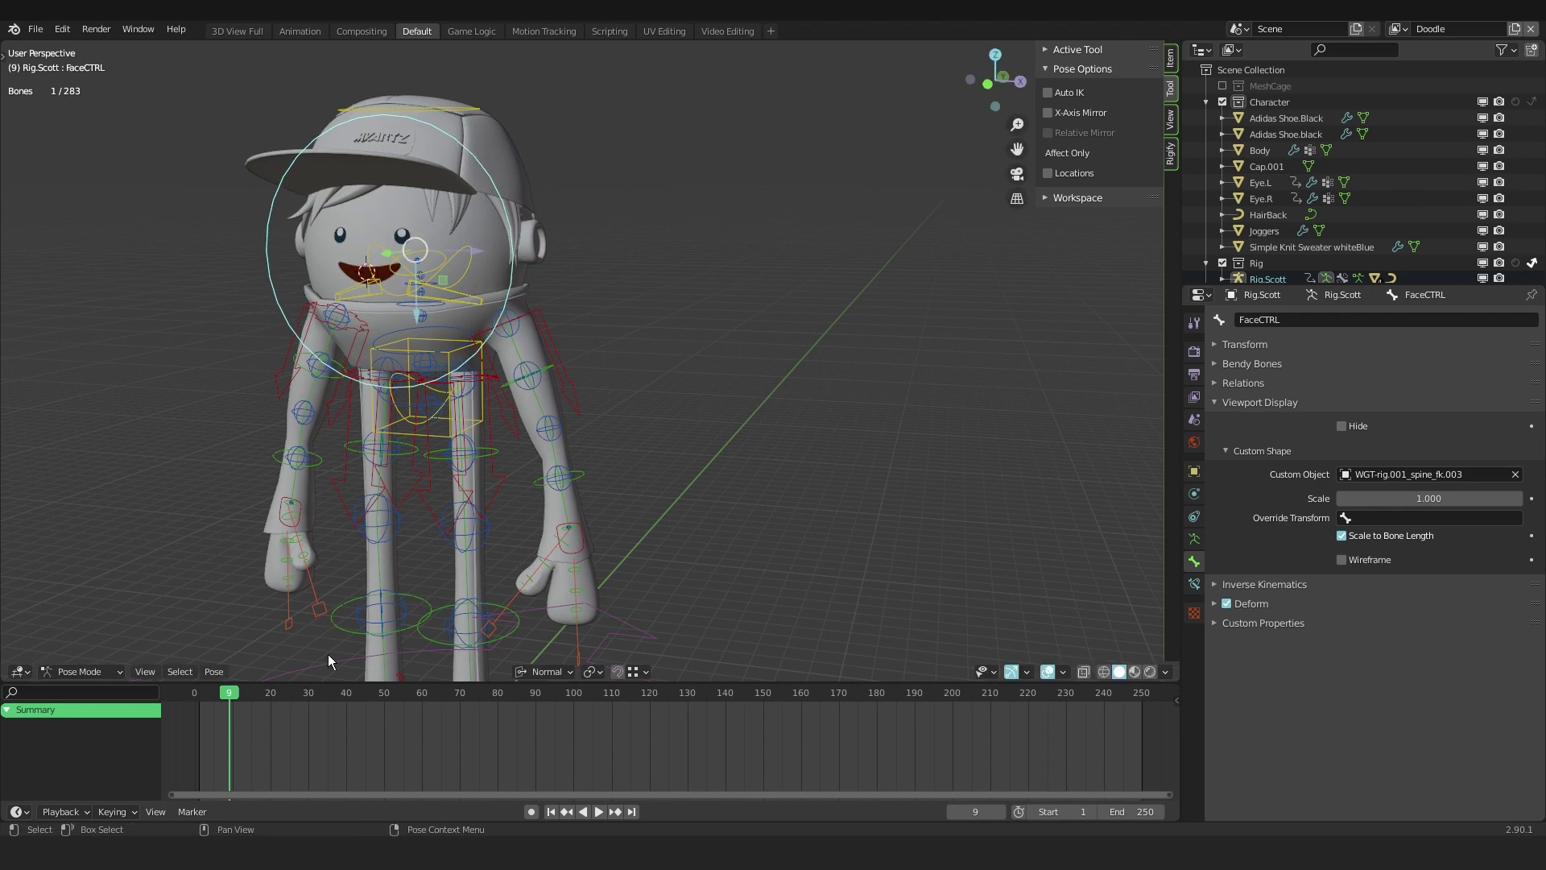